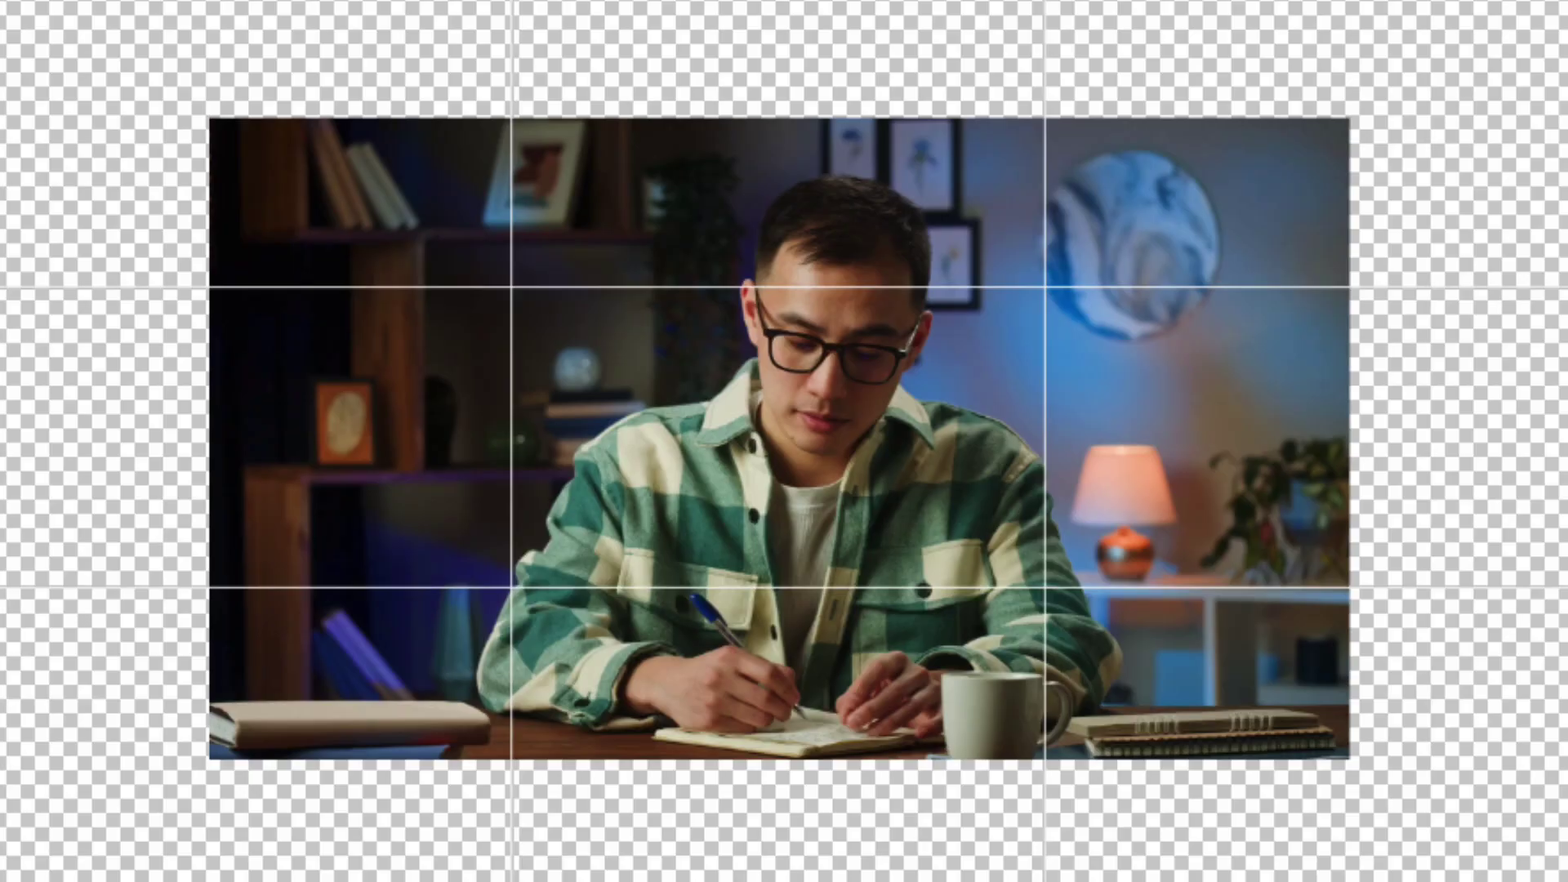
# Preview the Generative Expand office results, including the vertical-frame fill, then return Home.
pyautogui.click(909, 776)
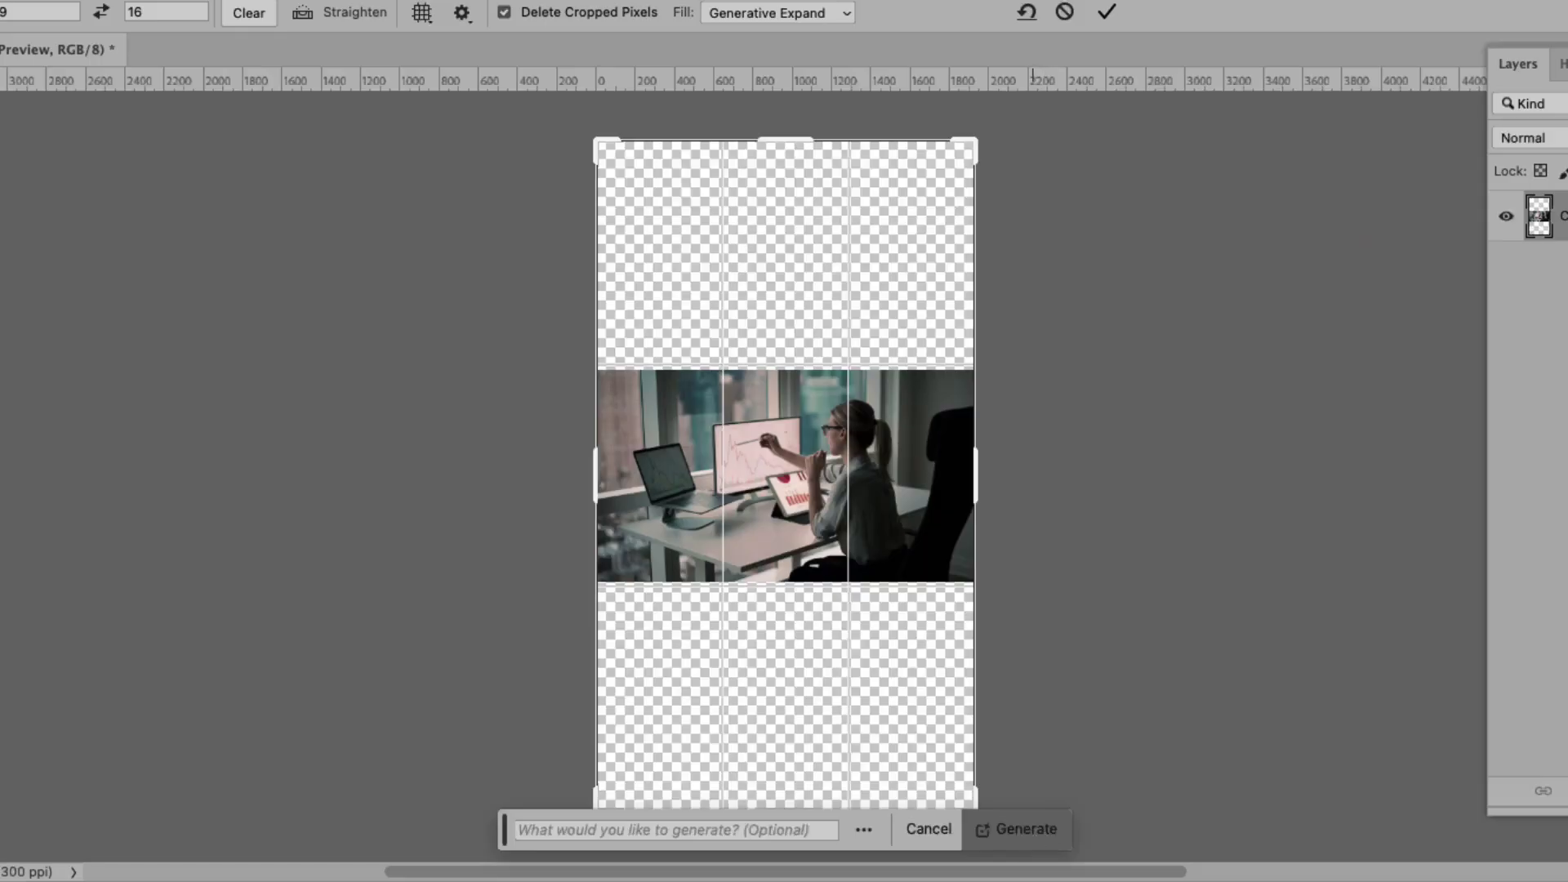
pyautogui.click(1032, 830)
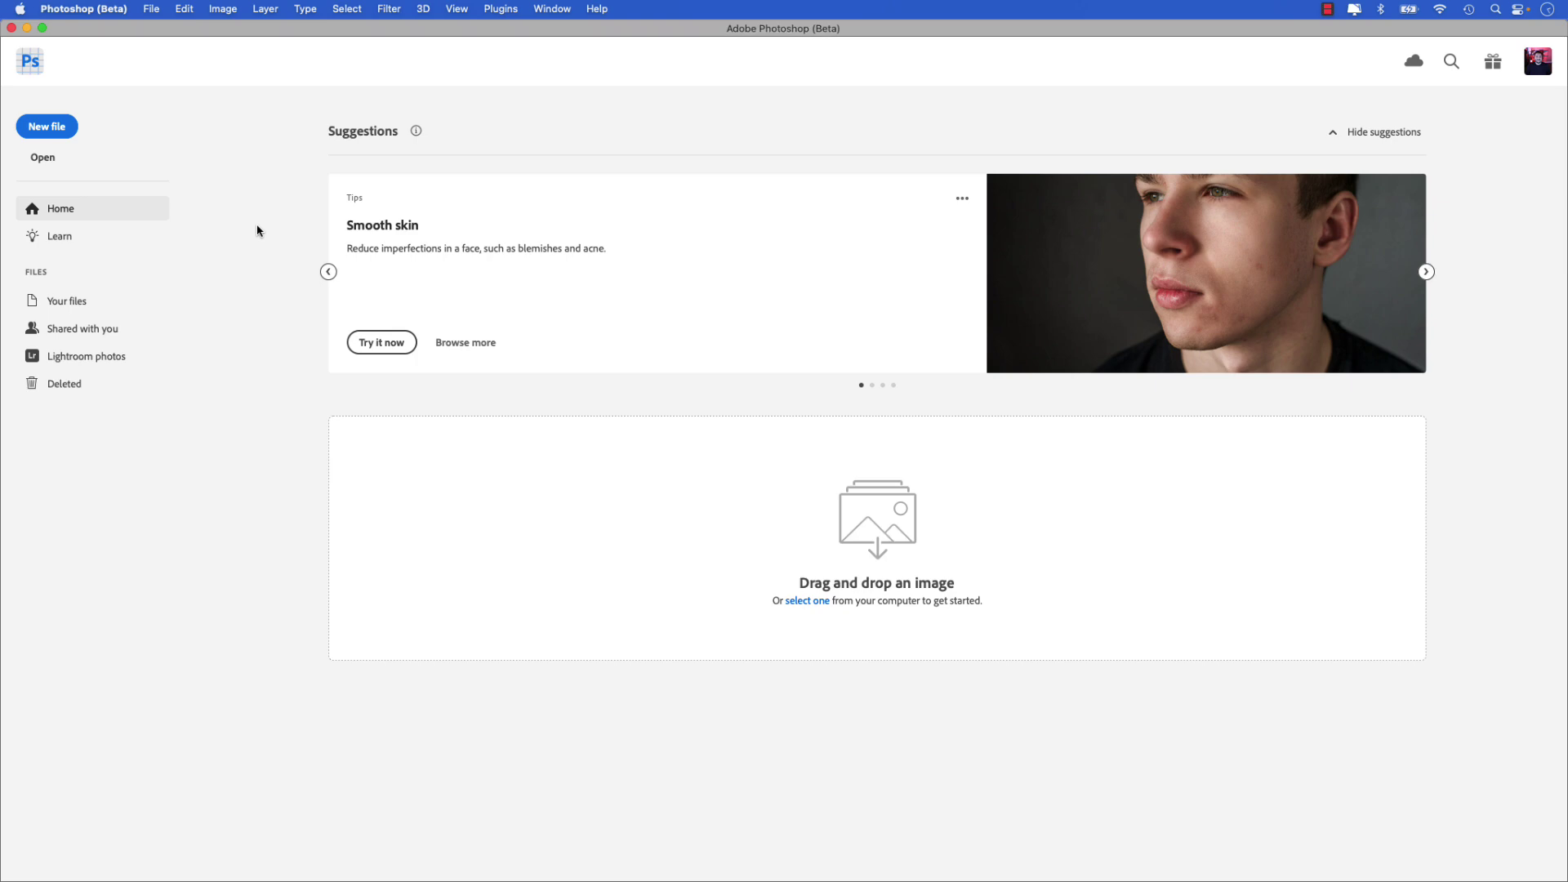
# Create a new 1920 × 1080 px, 300 ppi document with a transparent background.
pyautogui.click(60, 137)
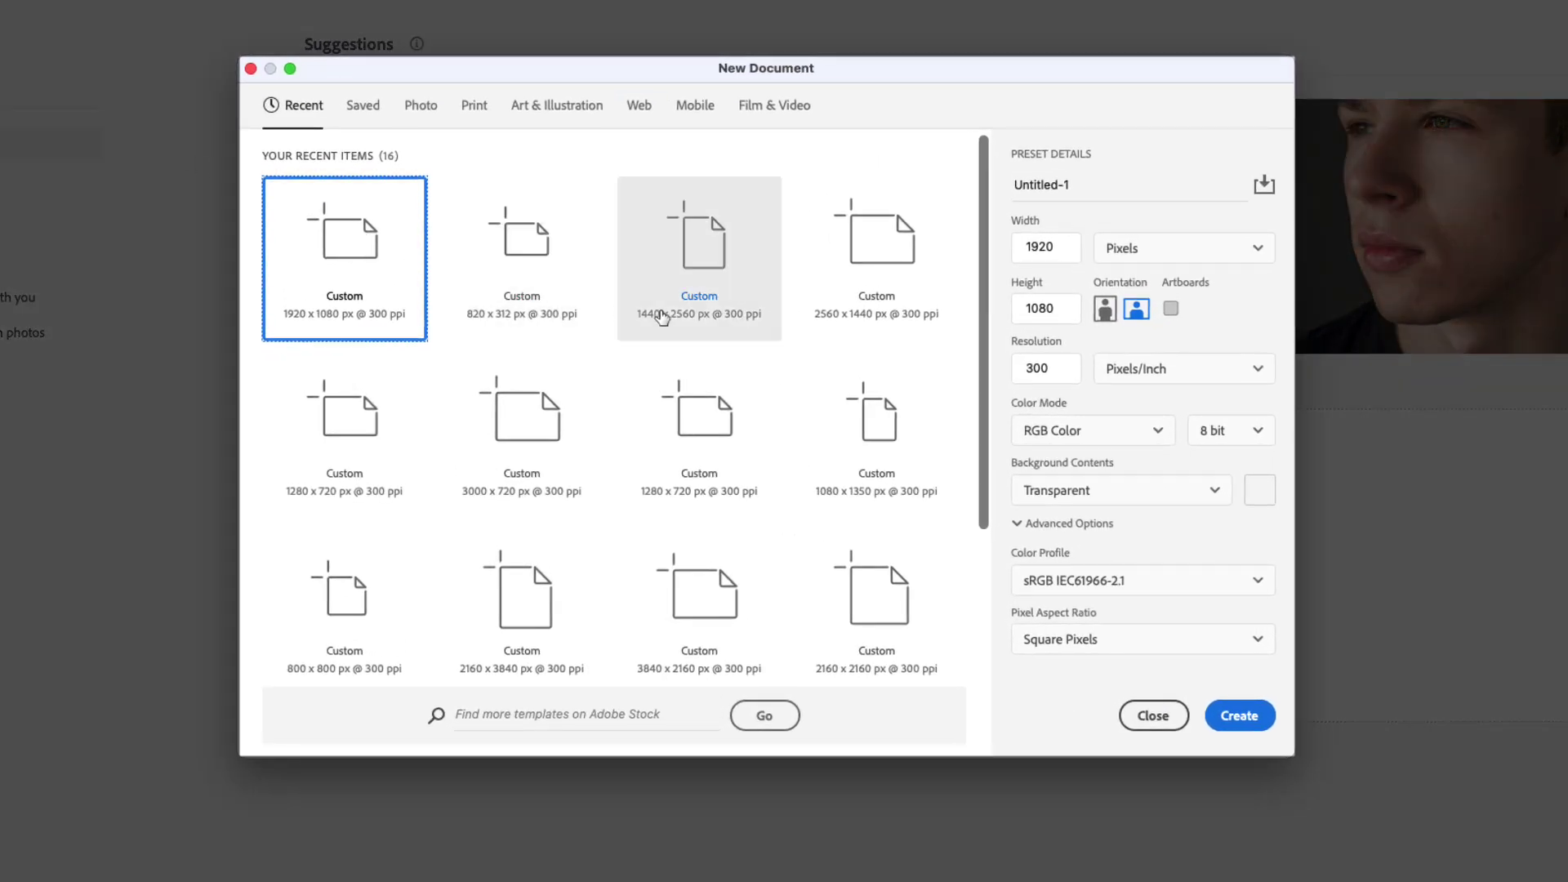
pyautogui.click(1059, 248)
pyautogui.click(1043, 308)
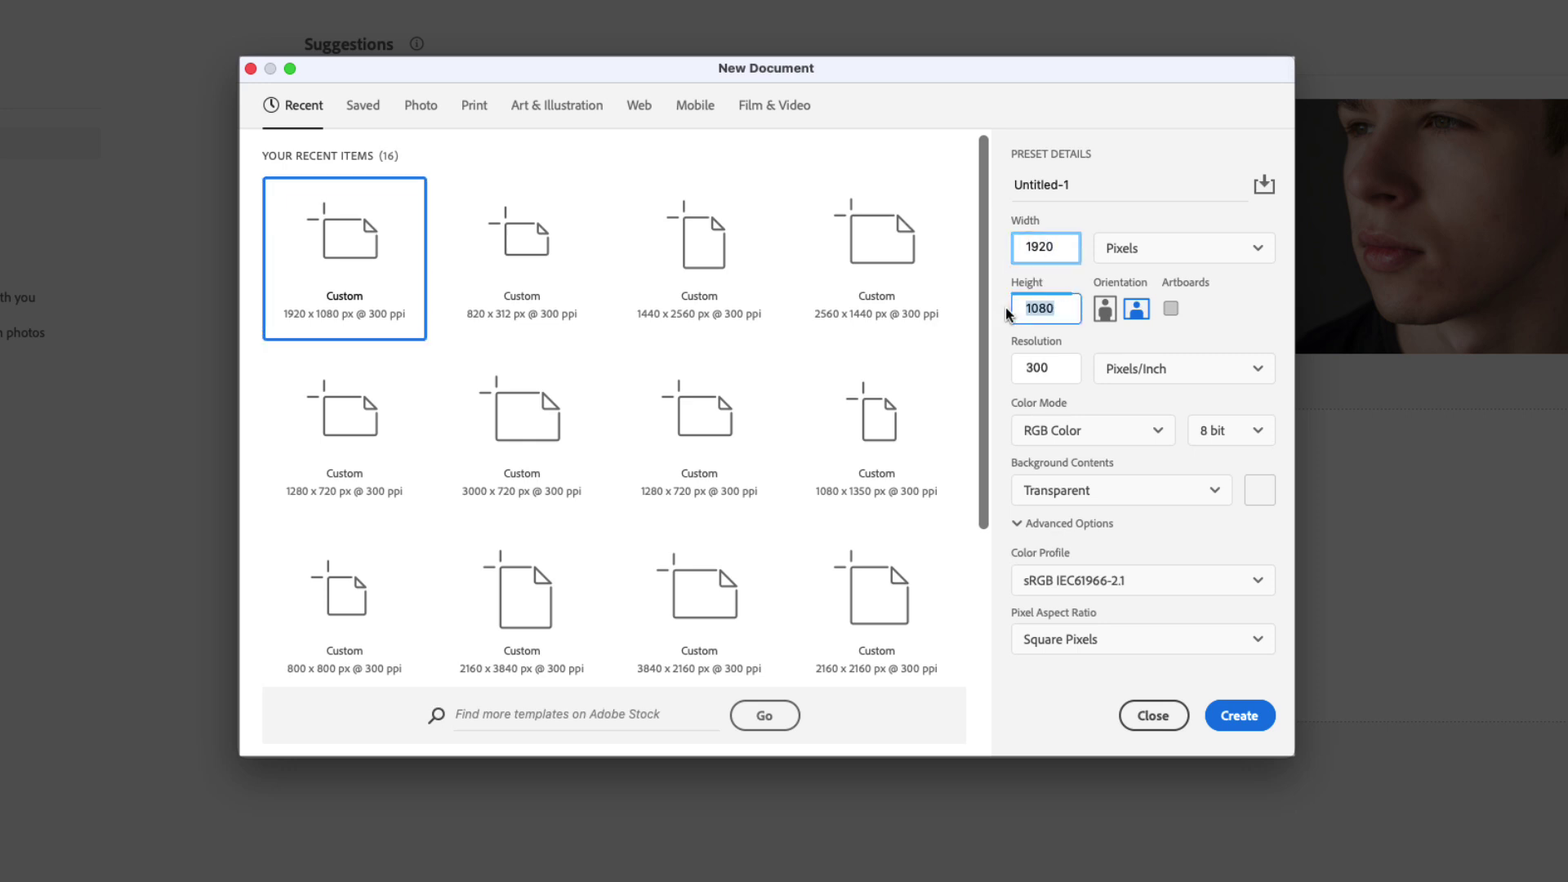
pyautogui.click(1058, 371)
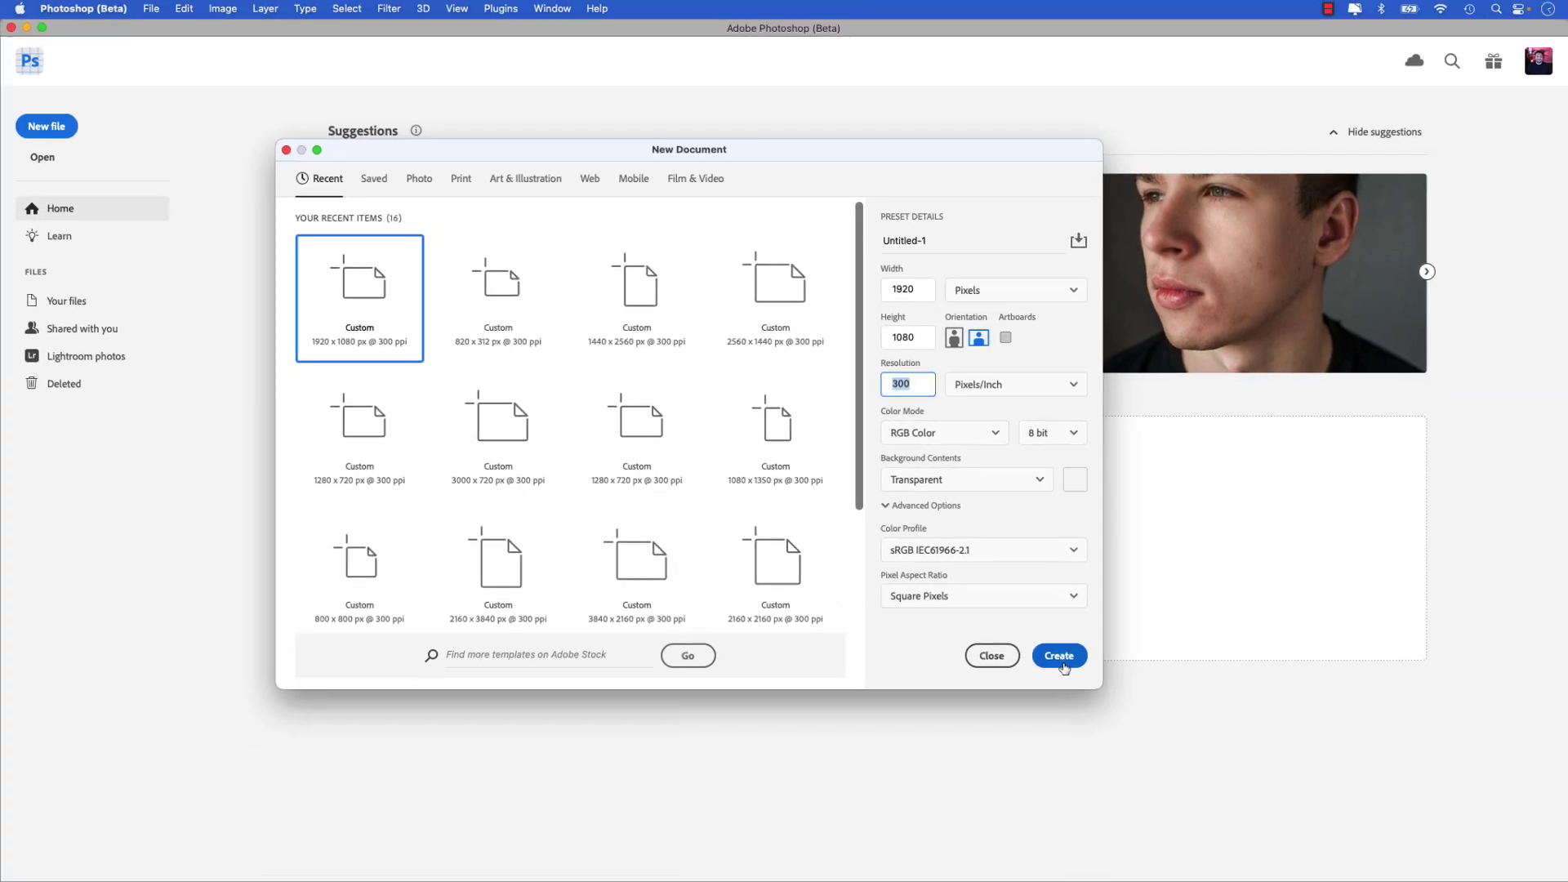
pyautogui.click(1239, 716)
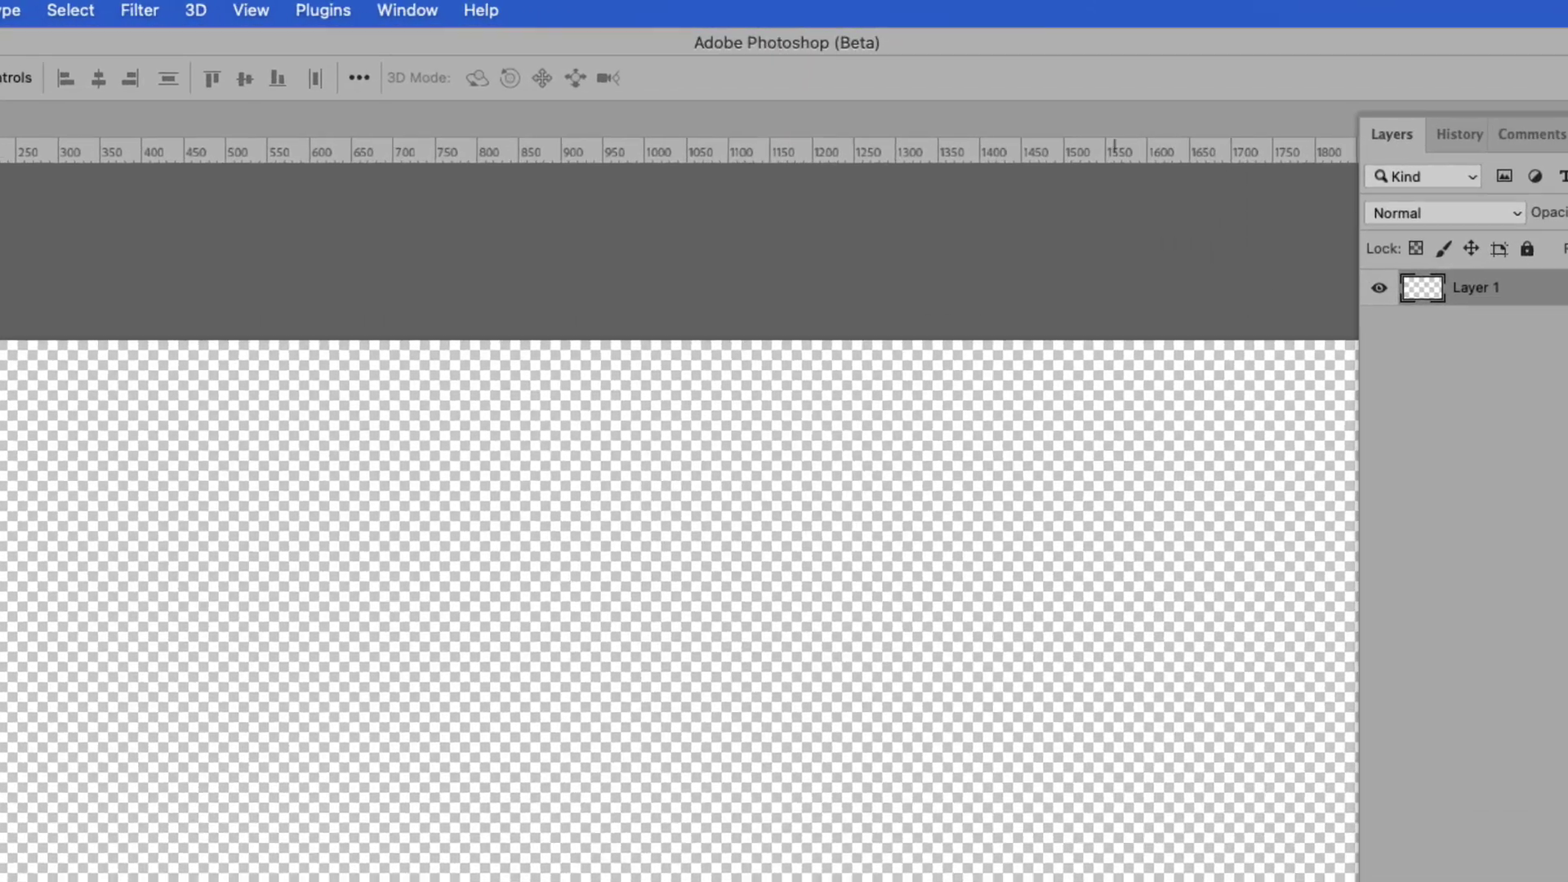
# Show the Timeline panel from the Window menu.
pyautogui.click(557, 8)
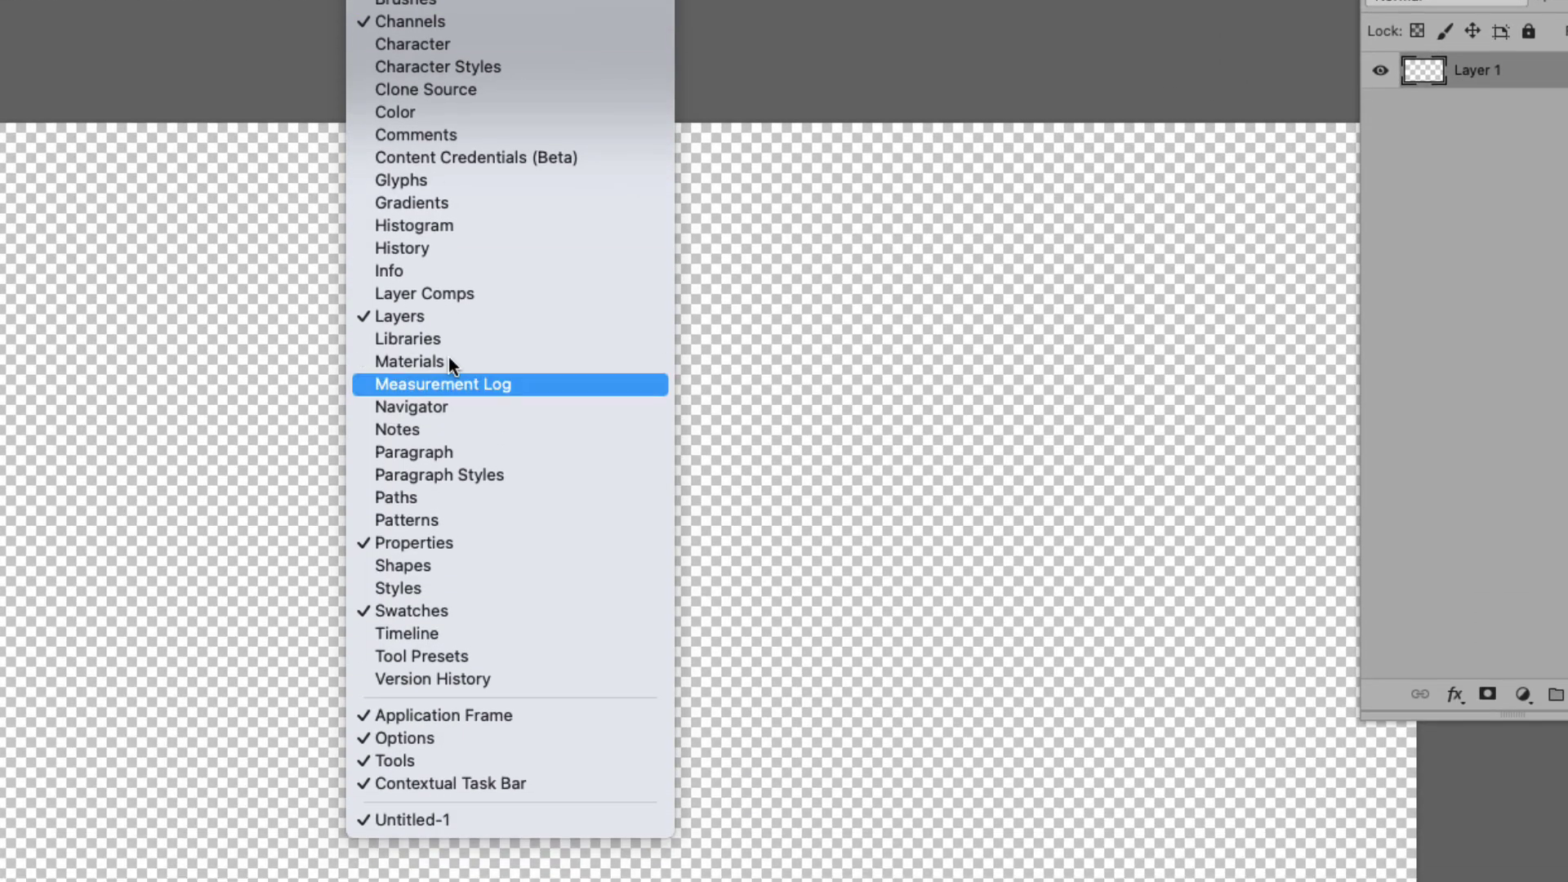
pyautogui.click(448, 629)
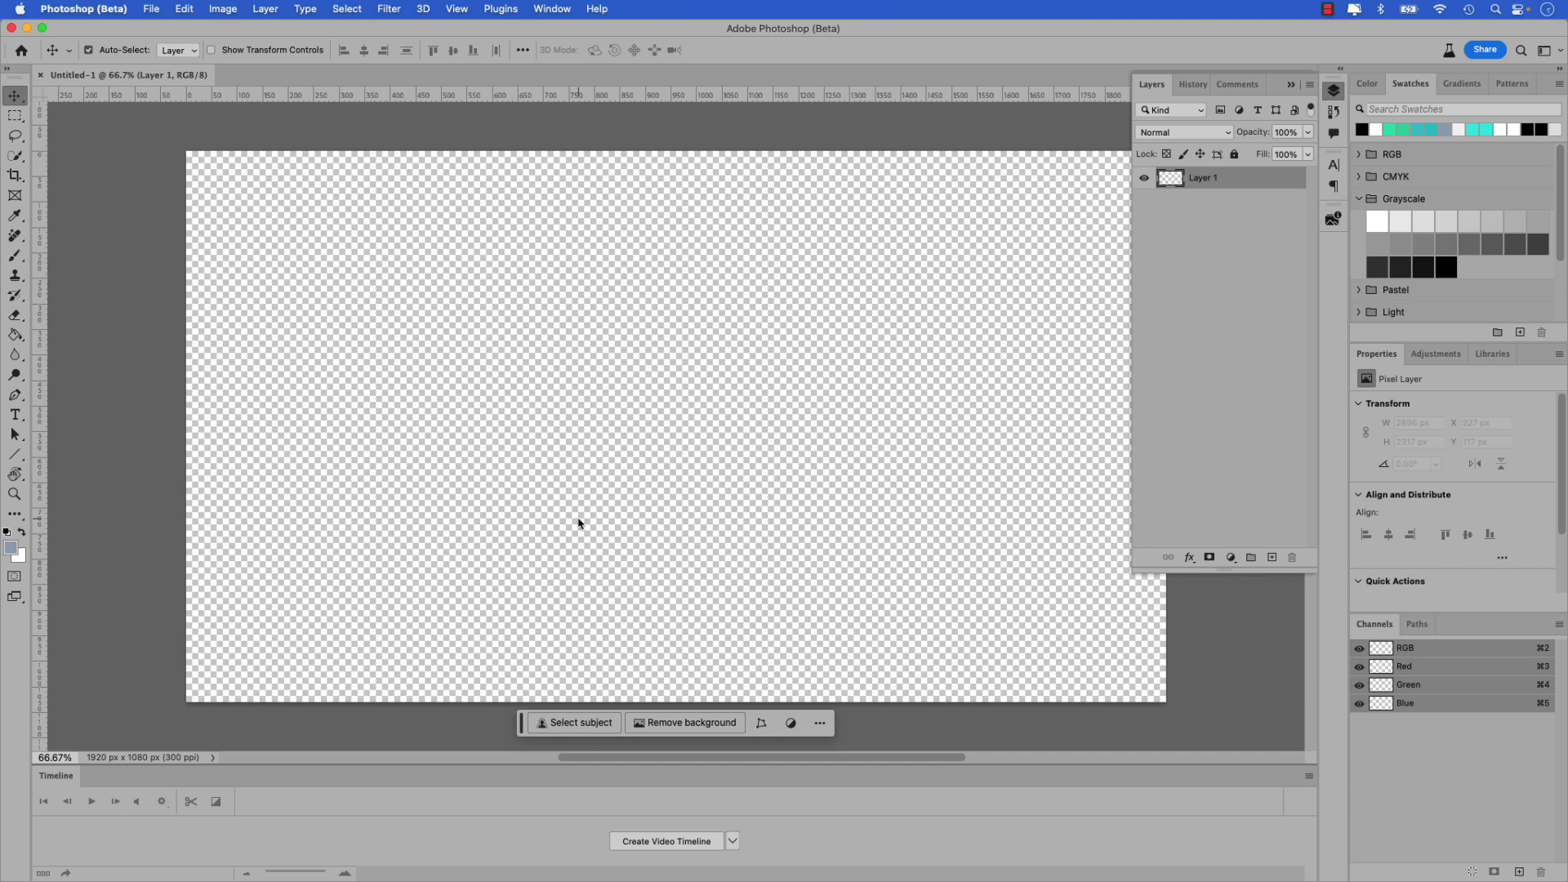
# Place AdobeStock_493148375.mov onto the canvas and commit it to fill the frame.
pyautogui.moveTo(0, 269); pyautogui.dragTo(647, 353)
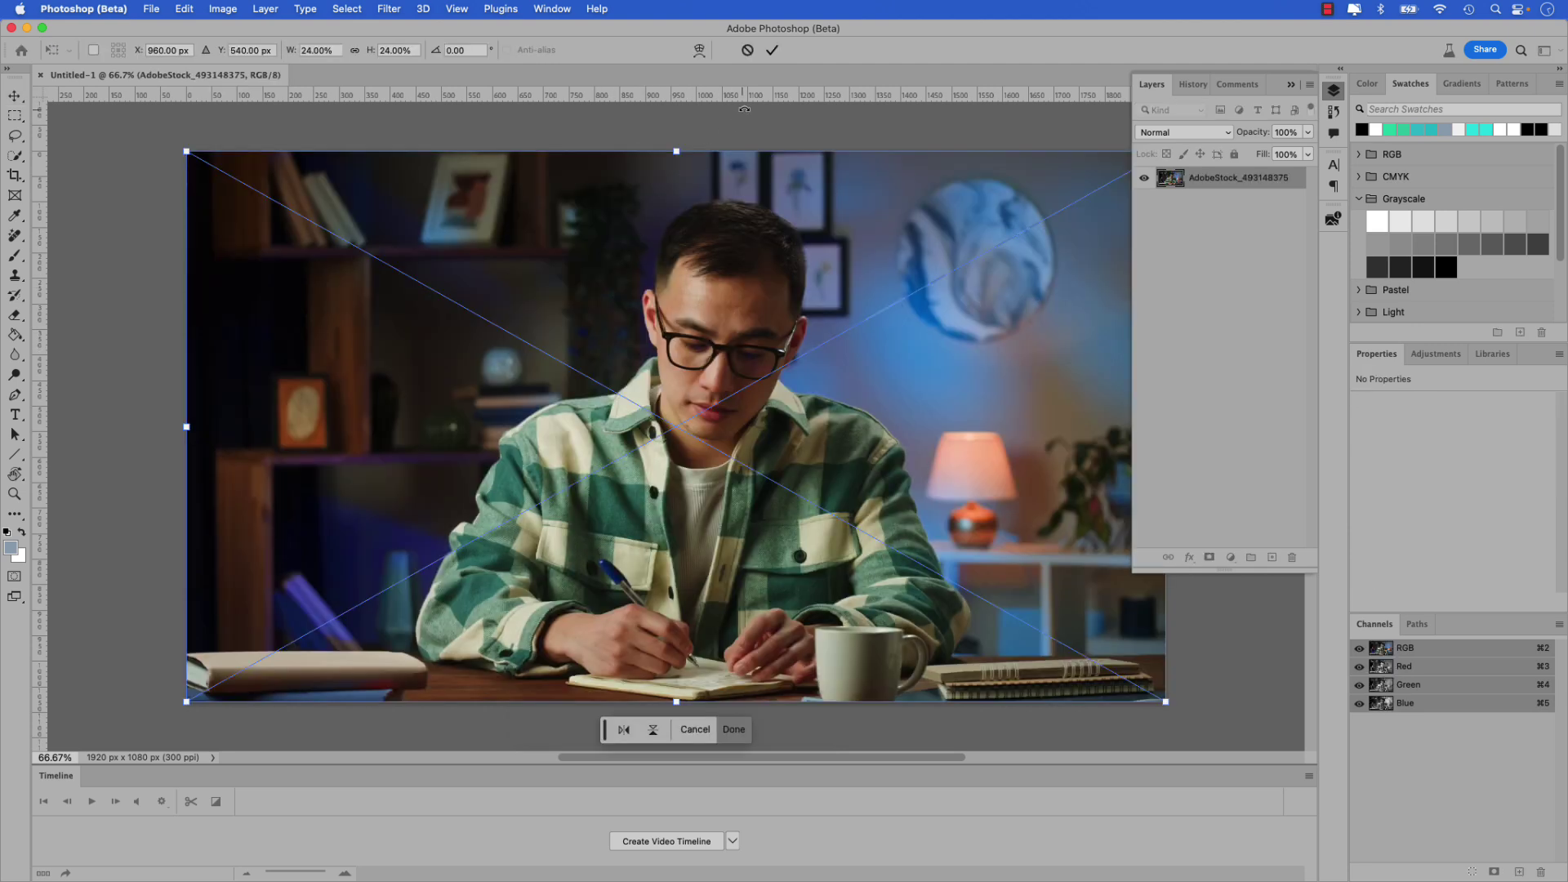
pyautogui.click(771, 51)
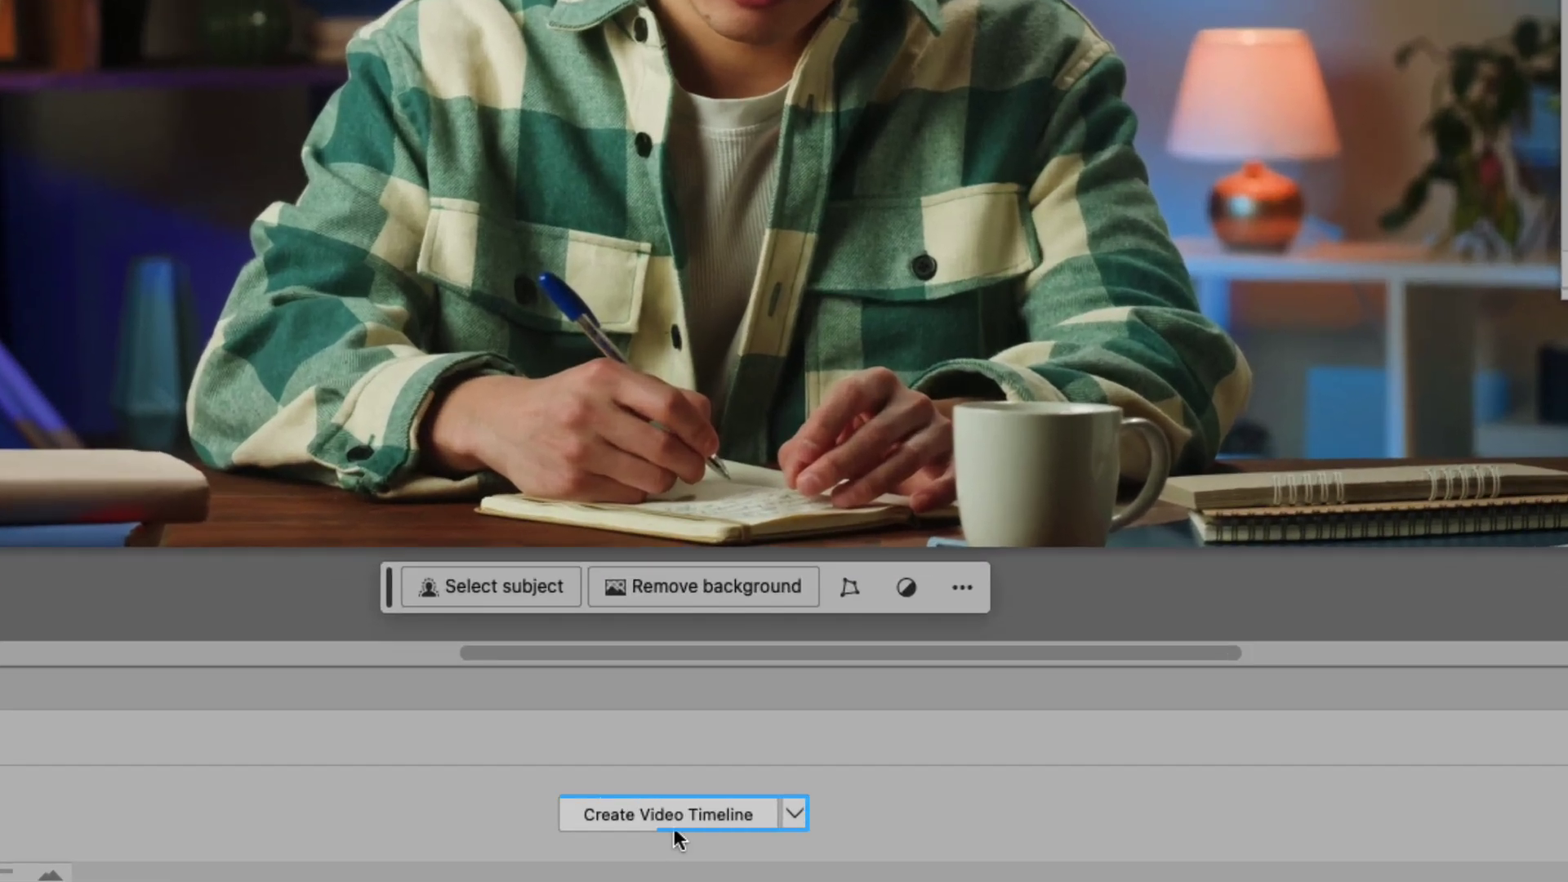
# Choose Create Video Timeline in the Timeline dropdown and create the clip's video timeline.
pyautogui.click(794, 821)
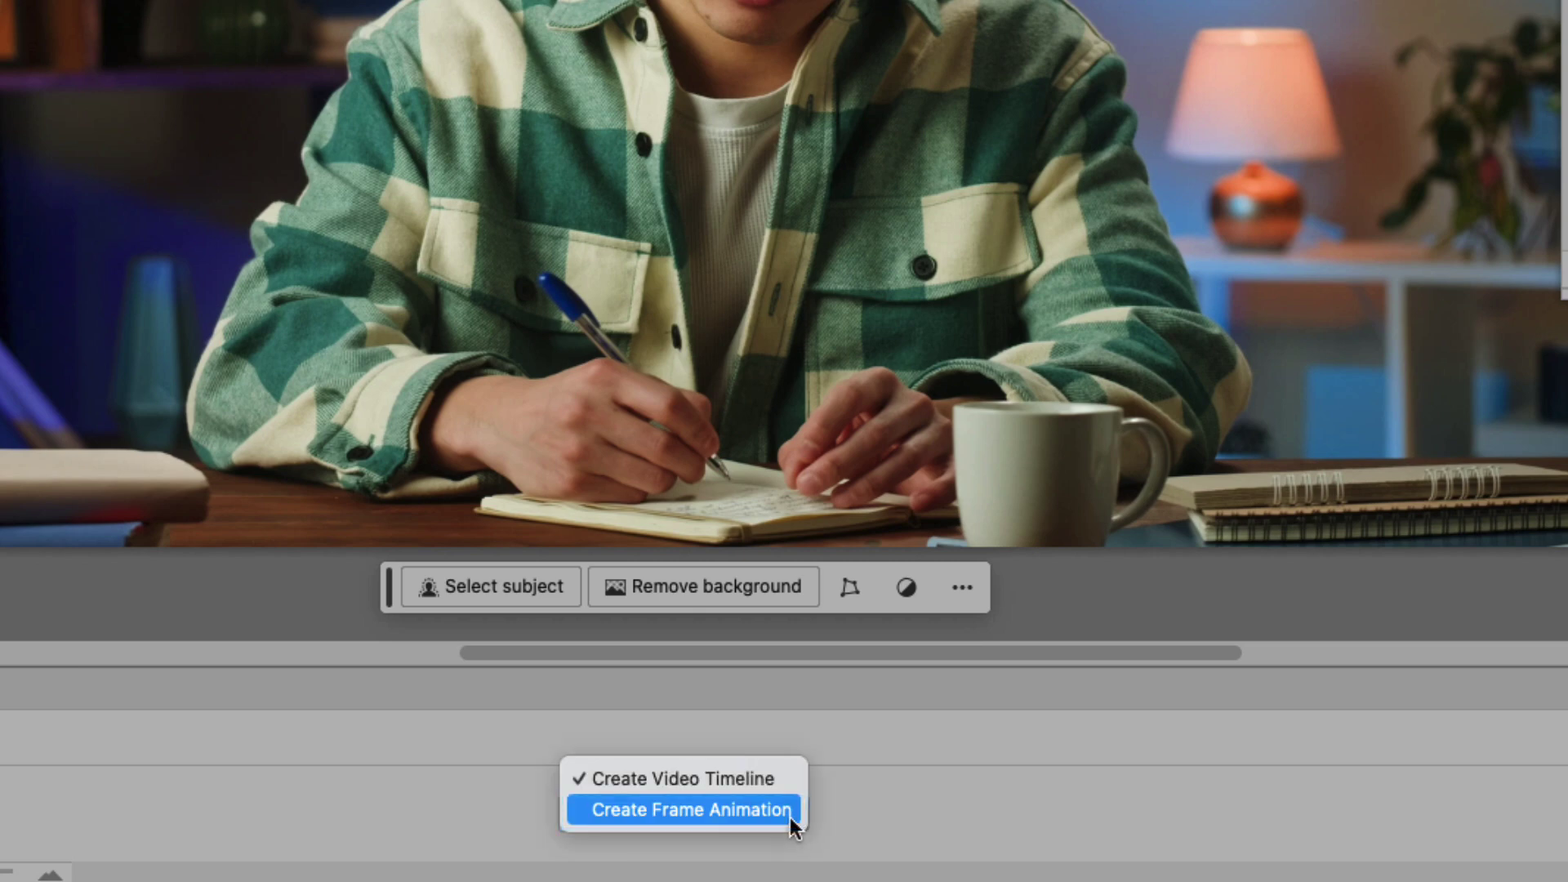
pyautogui.click(737, 815)
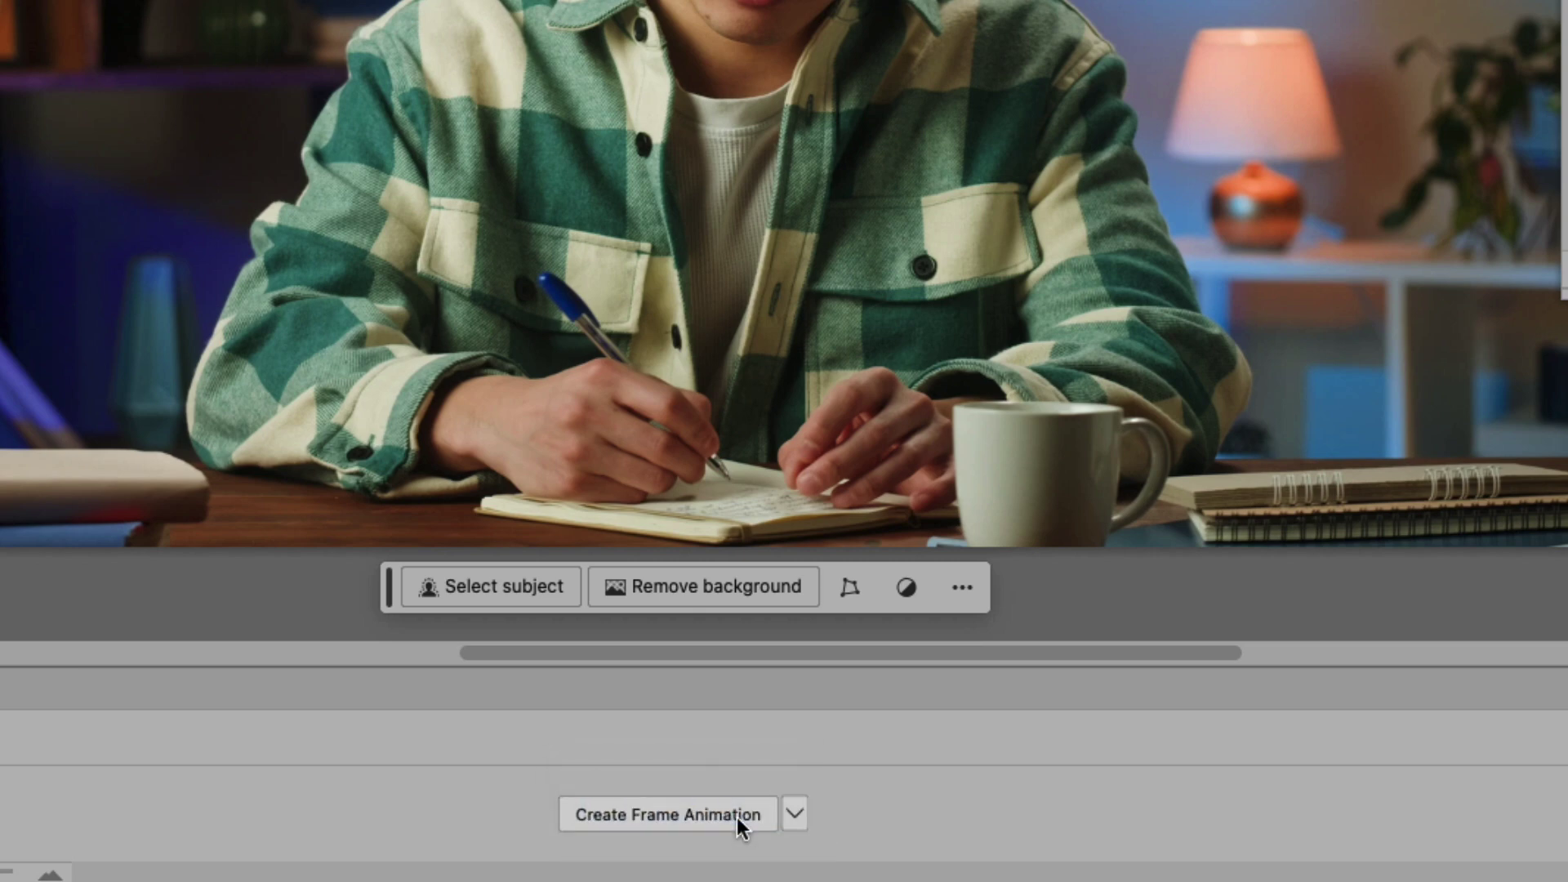
pyautogui.click(792, 820)
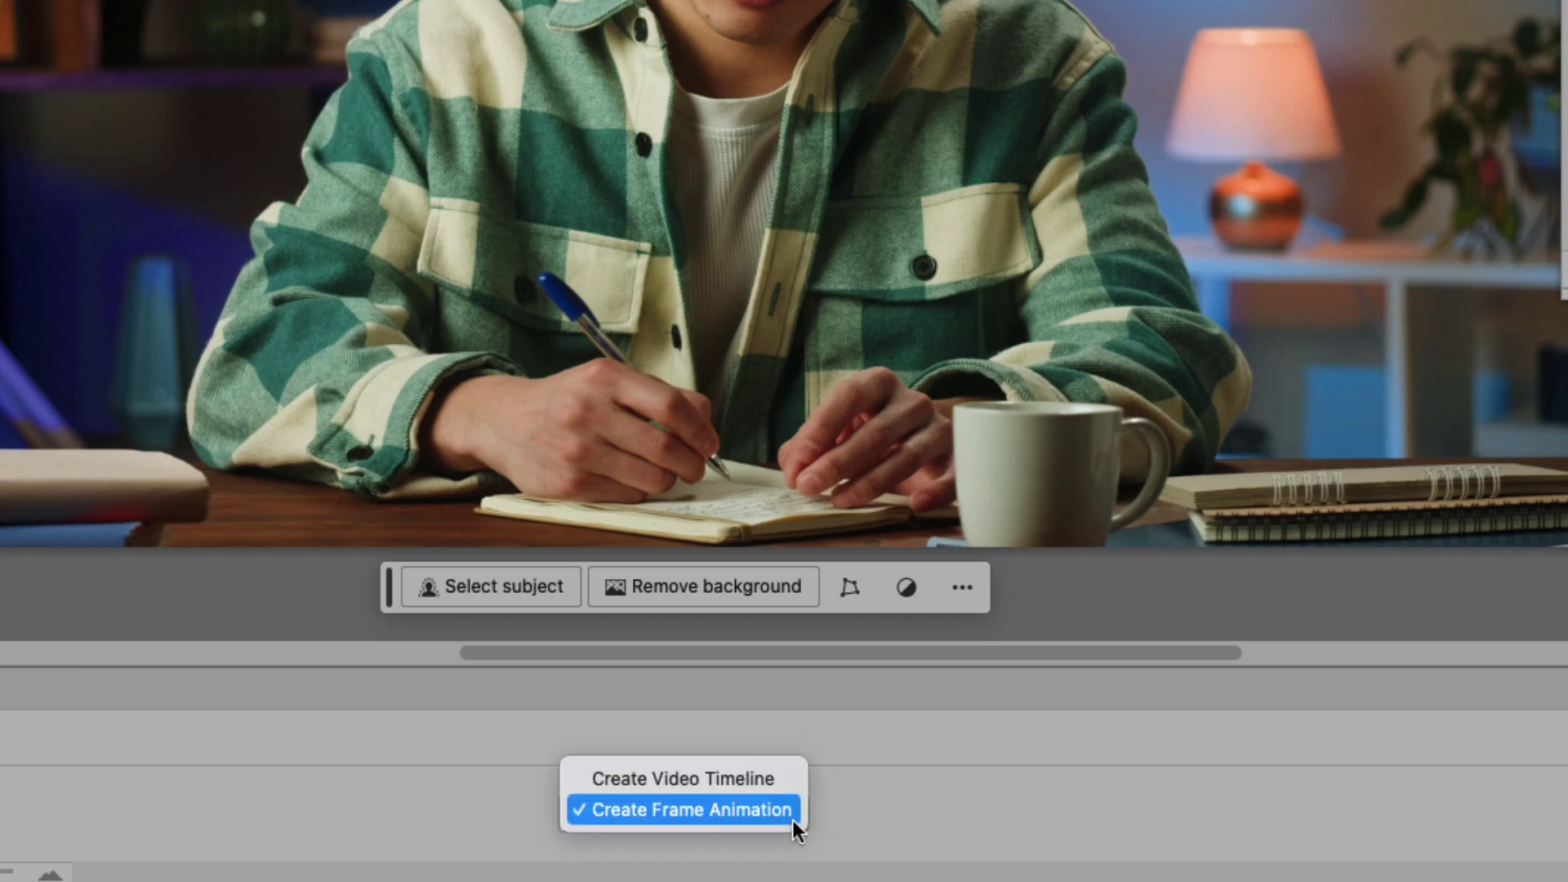
pyautogui.click(747, 787)
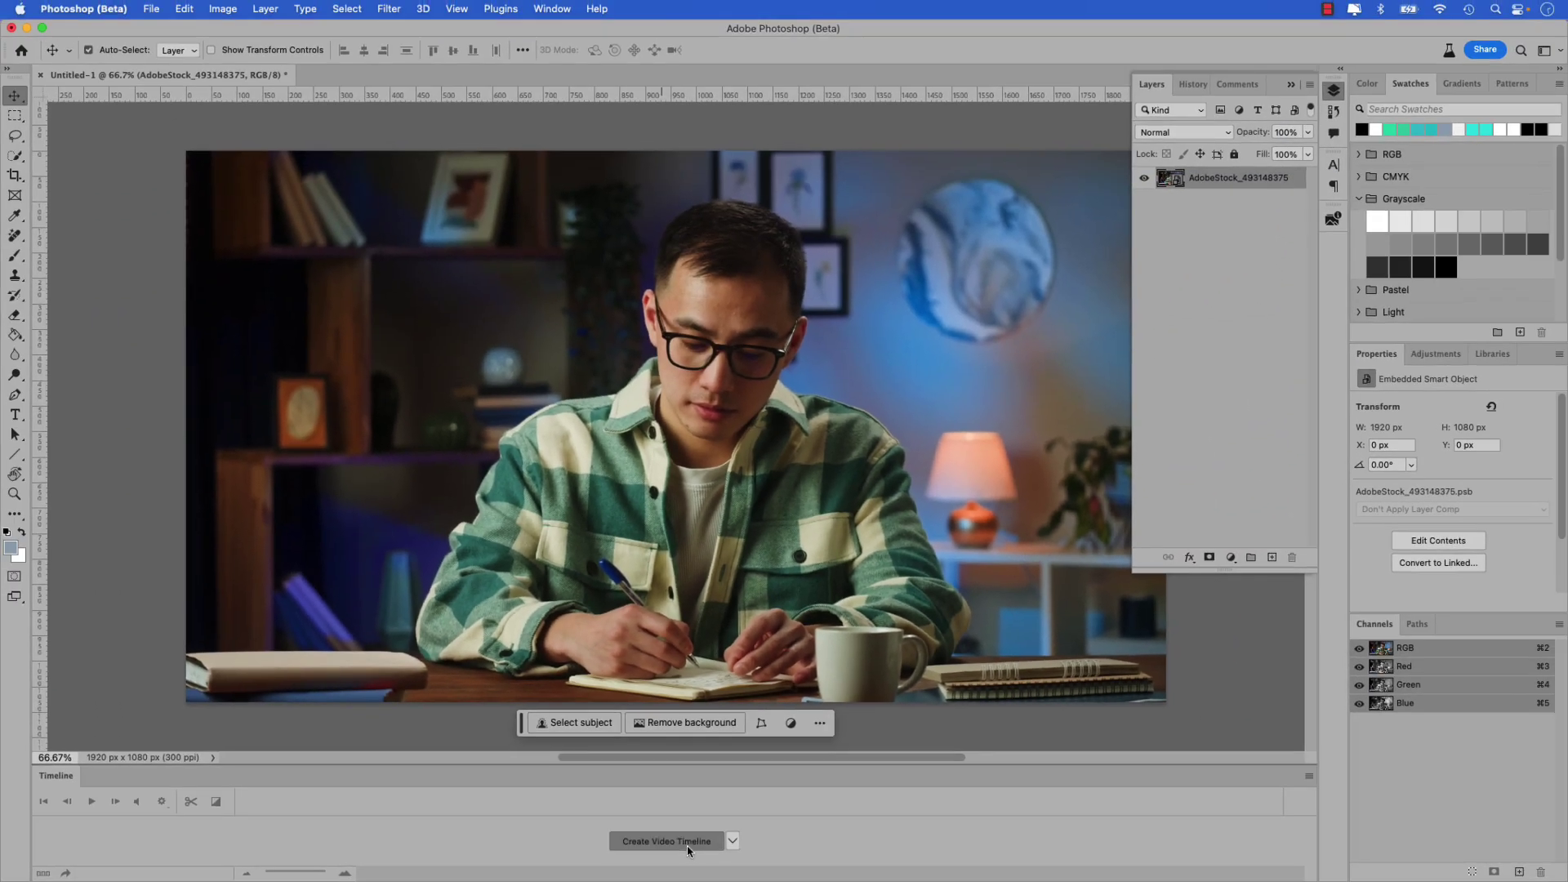
pyautogui.click(687, 846)
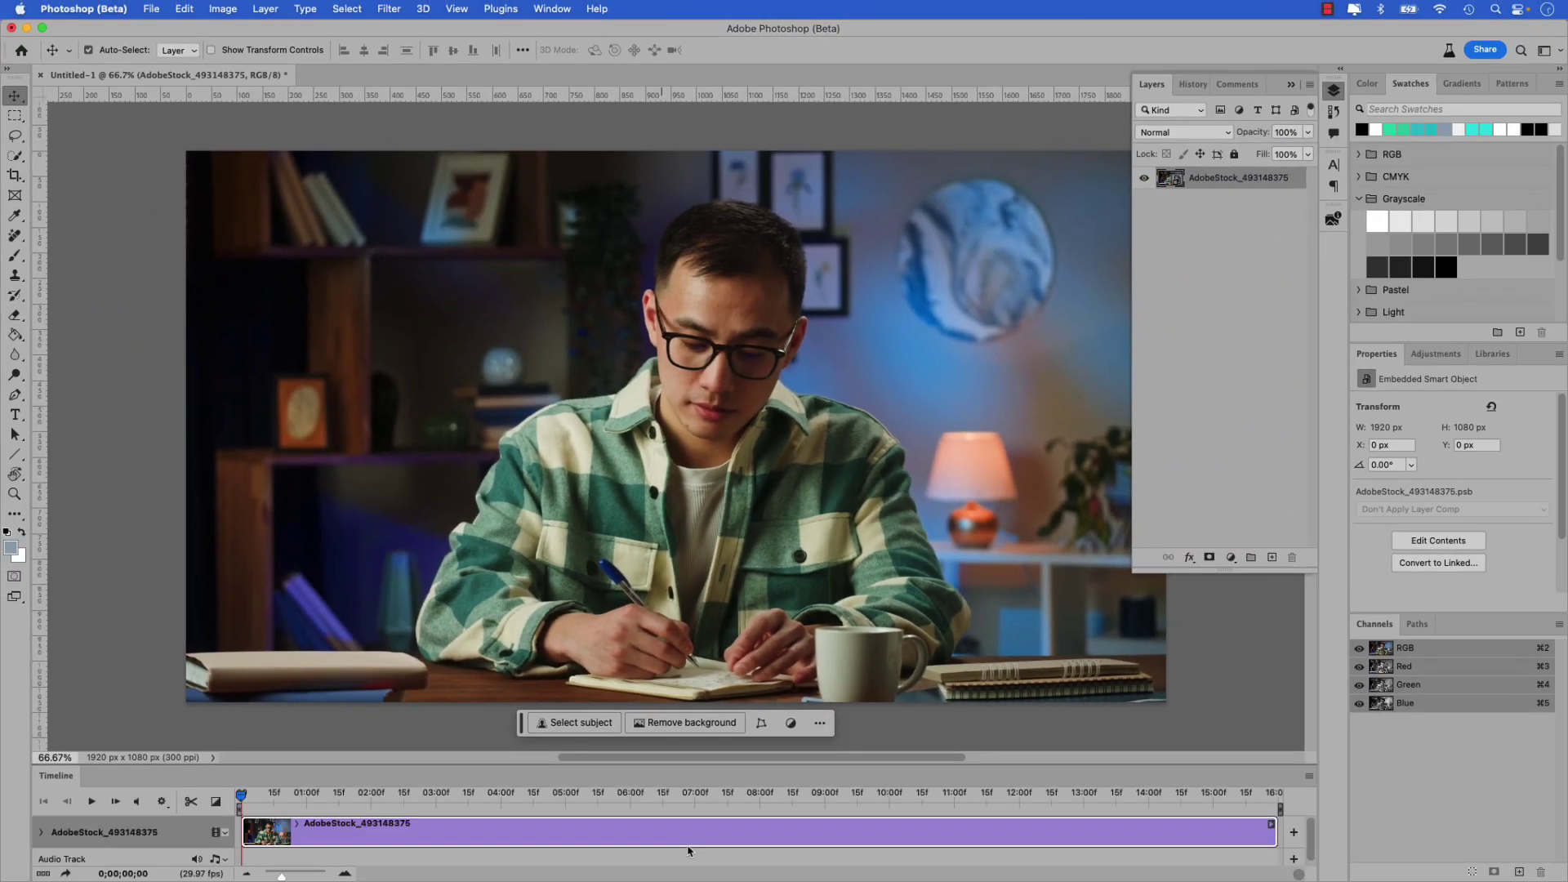
# Enlarge the Timeline panel, play and stop the clip, rewind the playhead, and fit the canvas.
pyautogui.moveTo(506, 764); pyautogui.dragTo(510, 616)
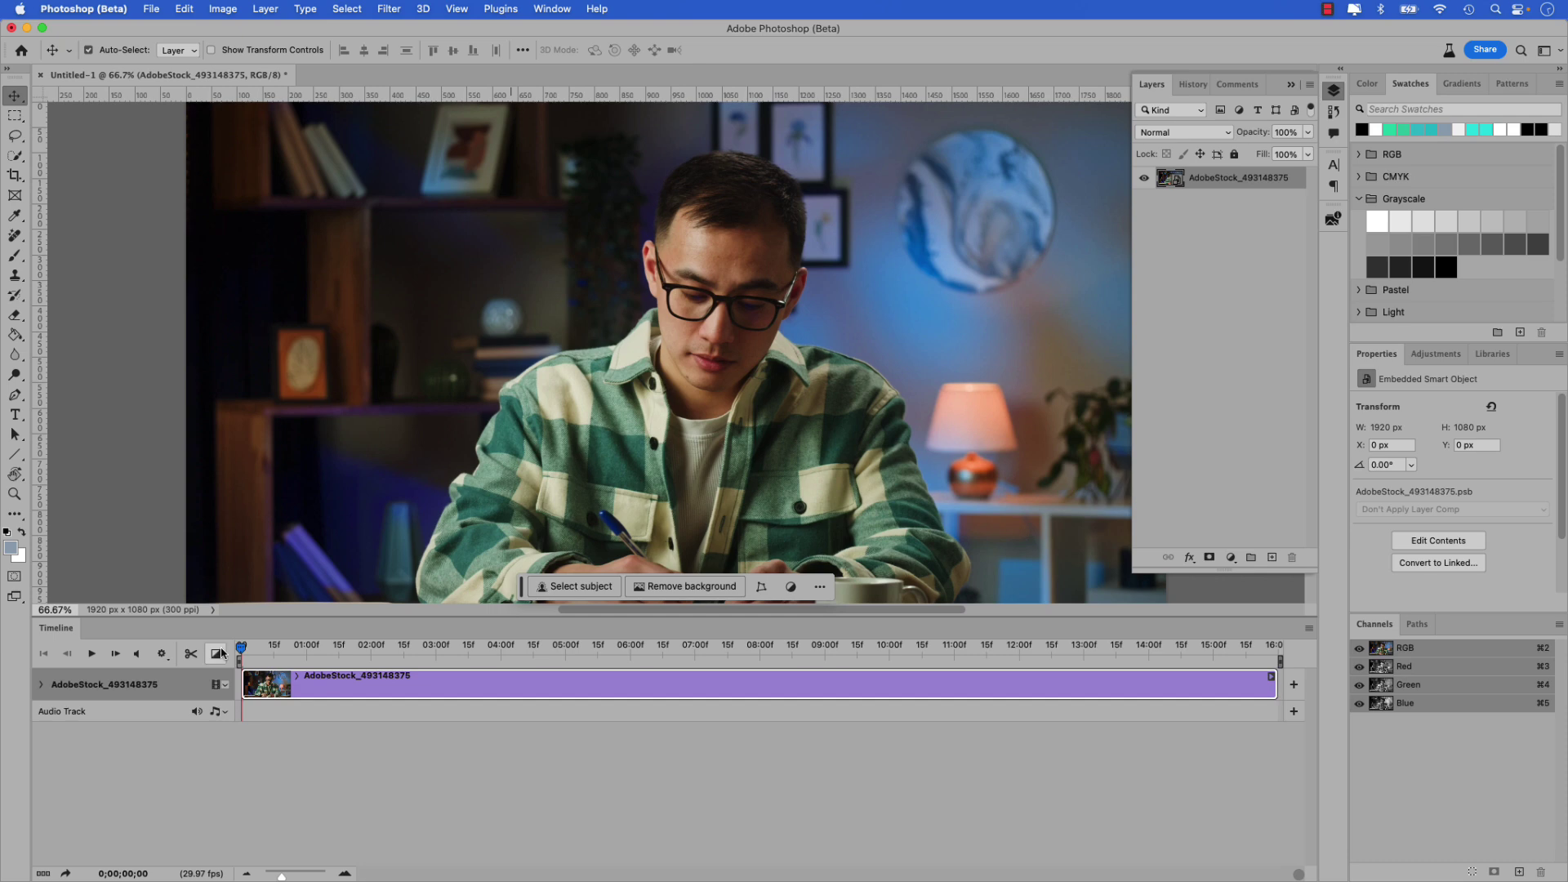
pyautogui.press('space')
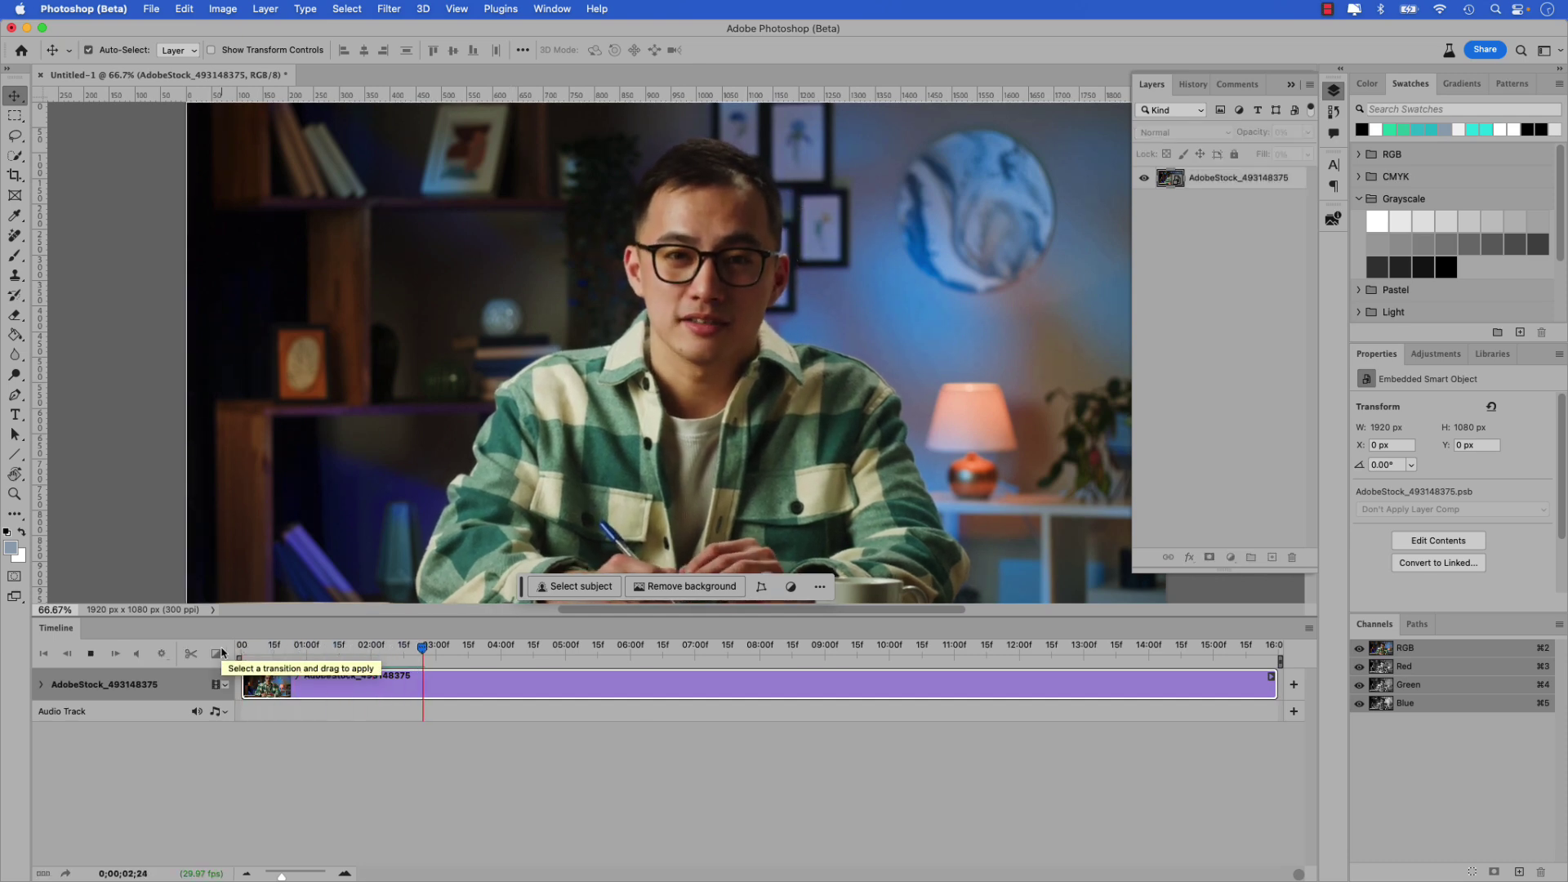
pyautogui.press('space')
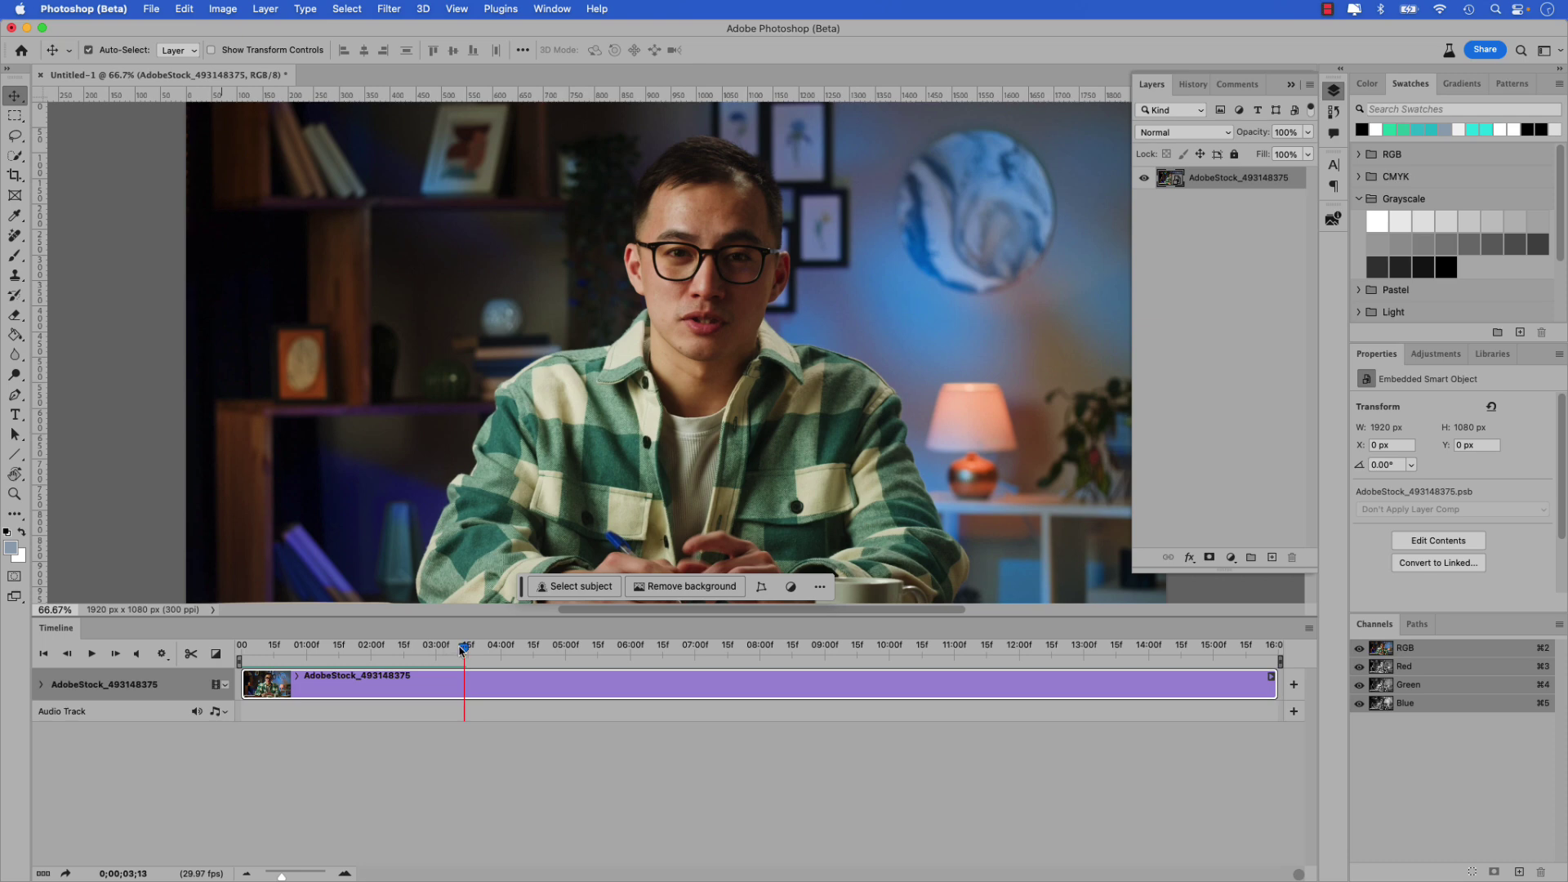
pyautogui.moveTo(461, 647); pyautogui.dragTo(234, 648)
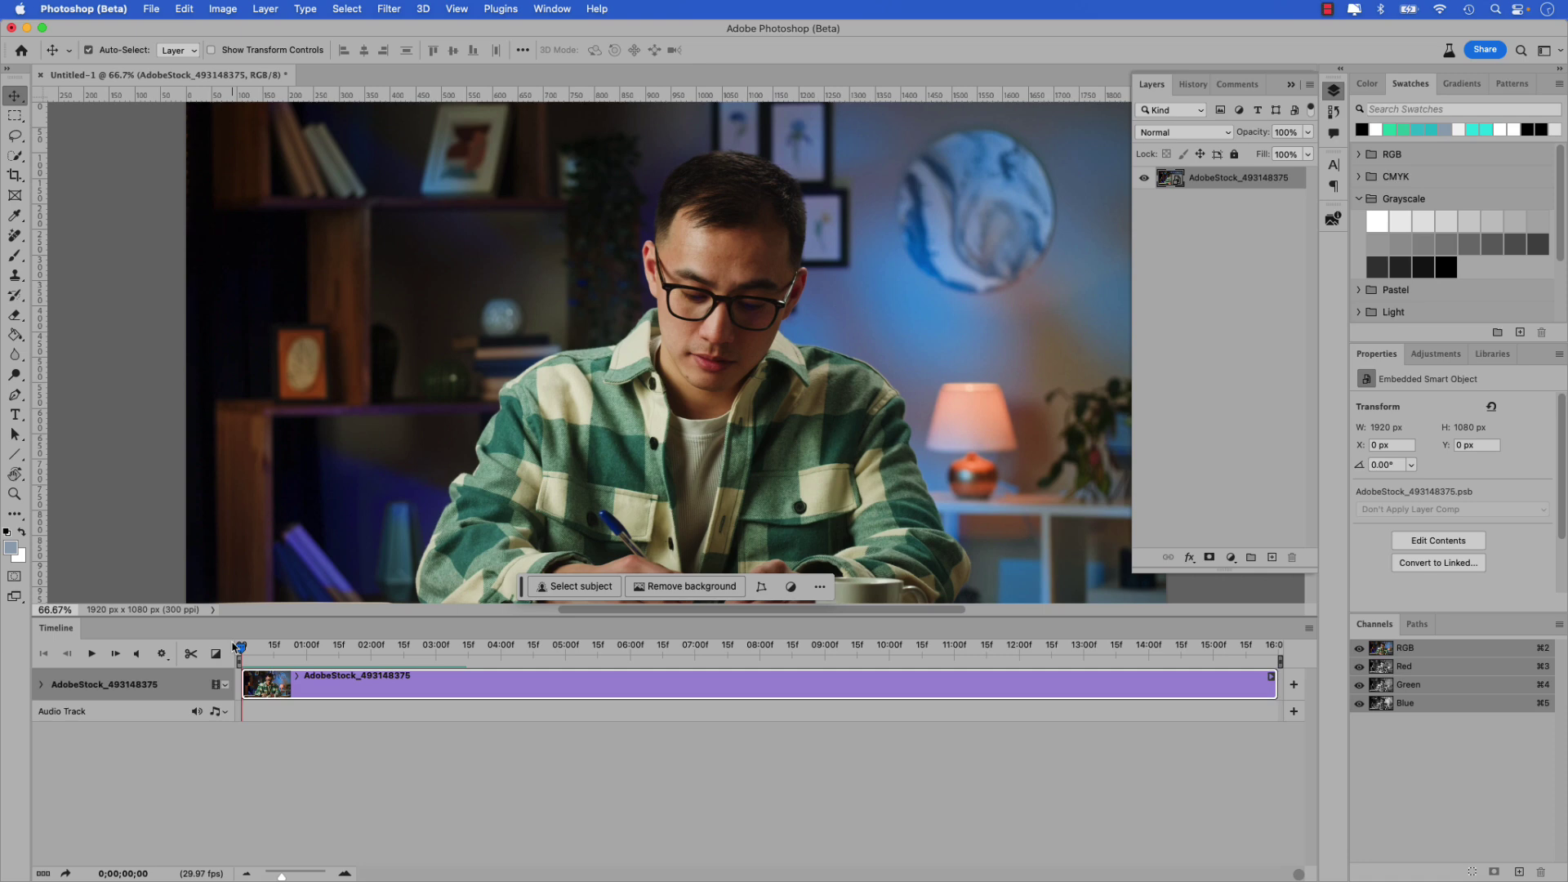
pyautogui.press('super+0')
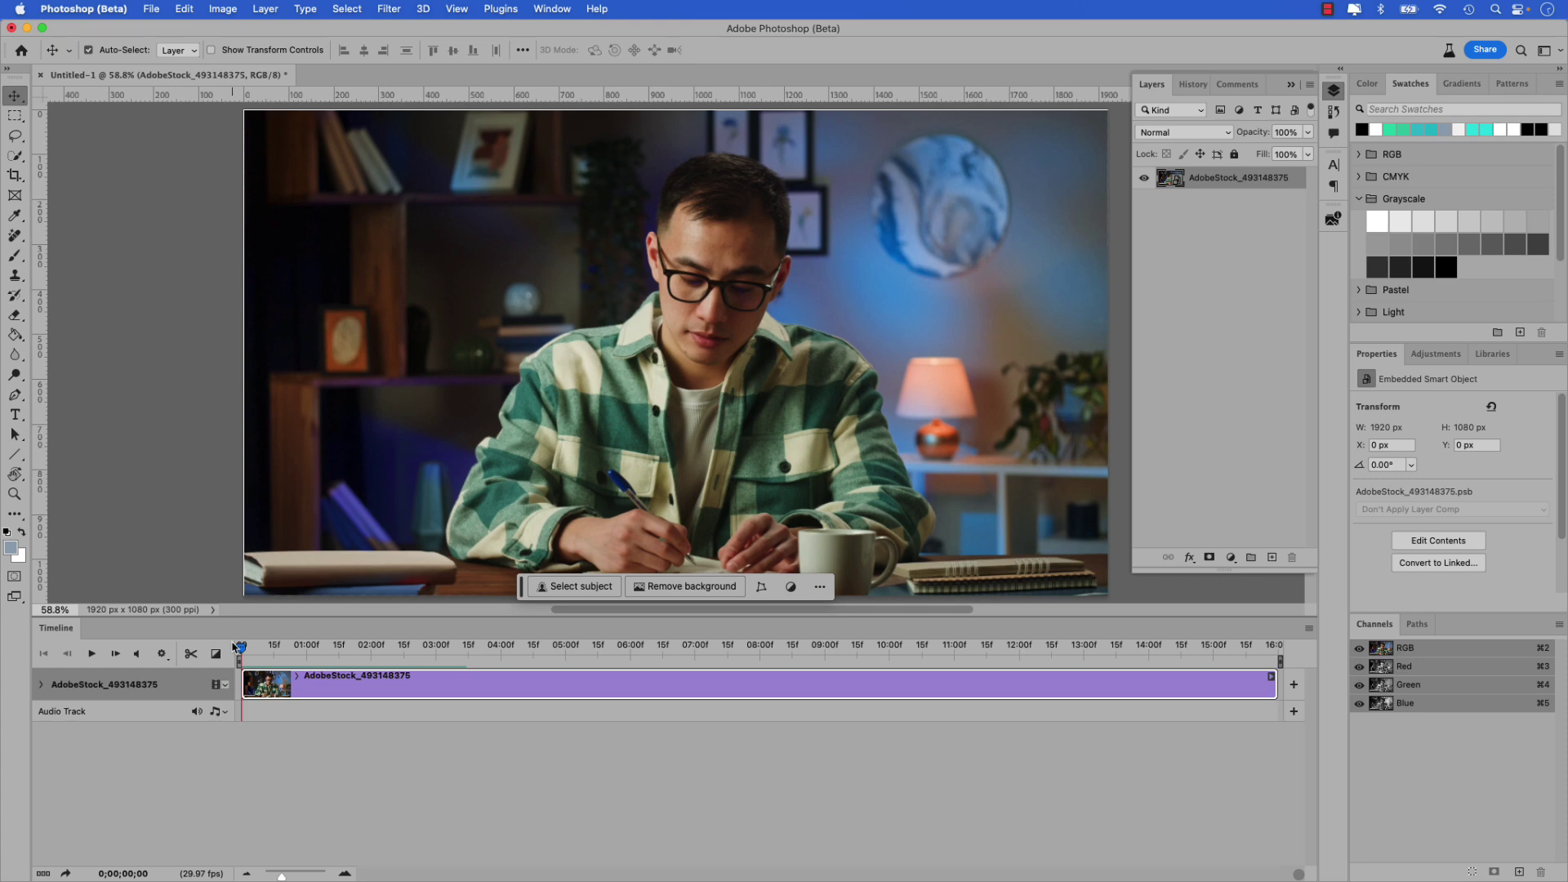
# Place the text animation.psb layer over the video, preview playback, rewind, and zoom out.
pyautogui.moveTo(228, 210); pyautogui.dragTo(471, 259)
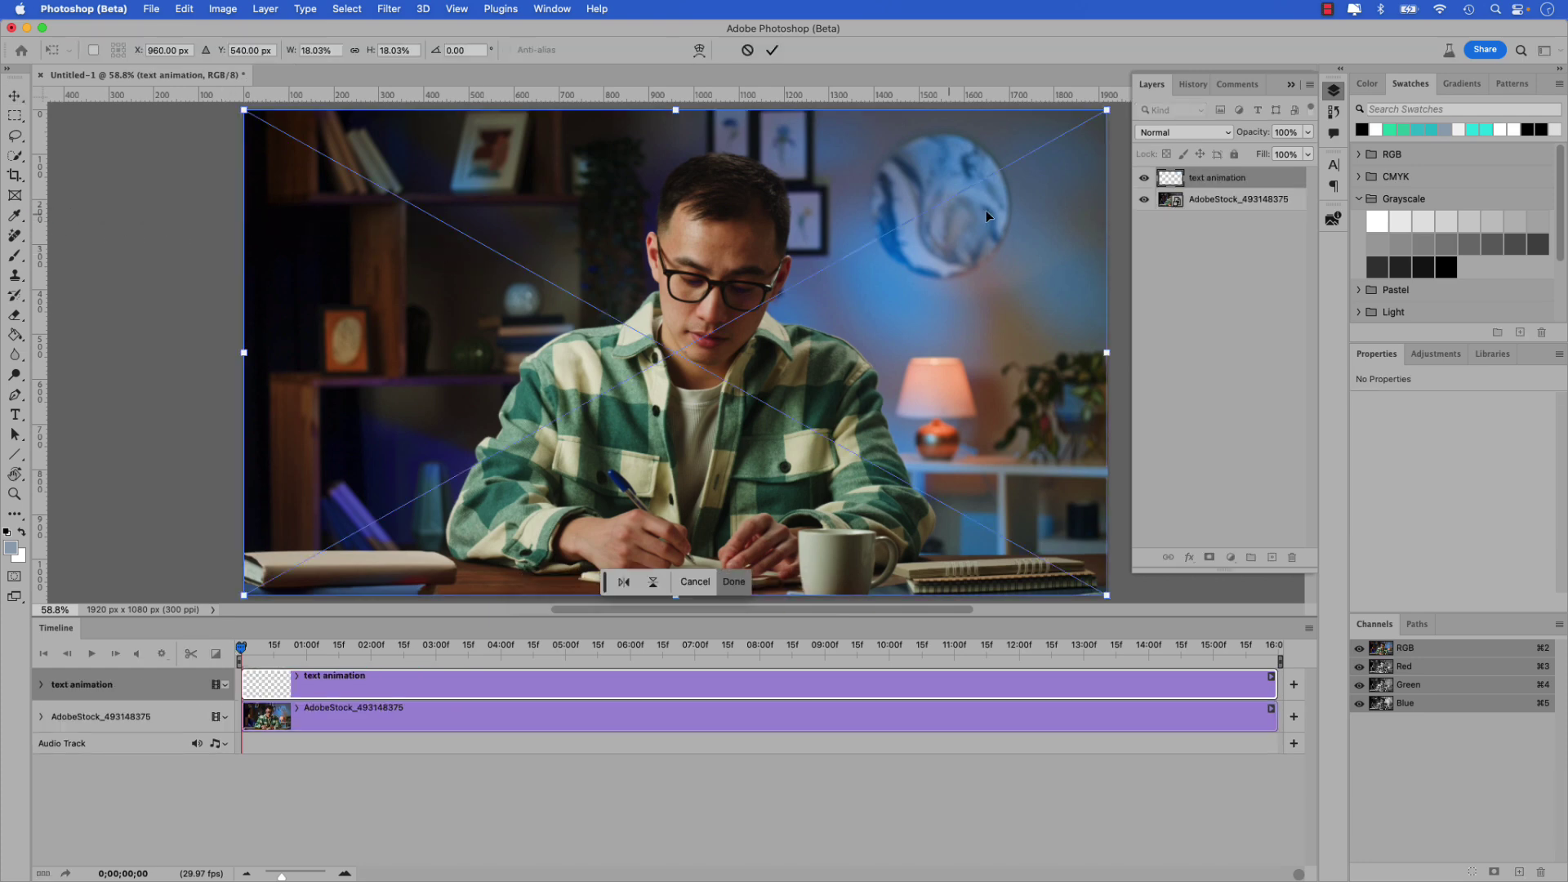
pyautogui.click(1212, 185)
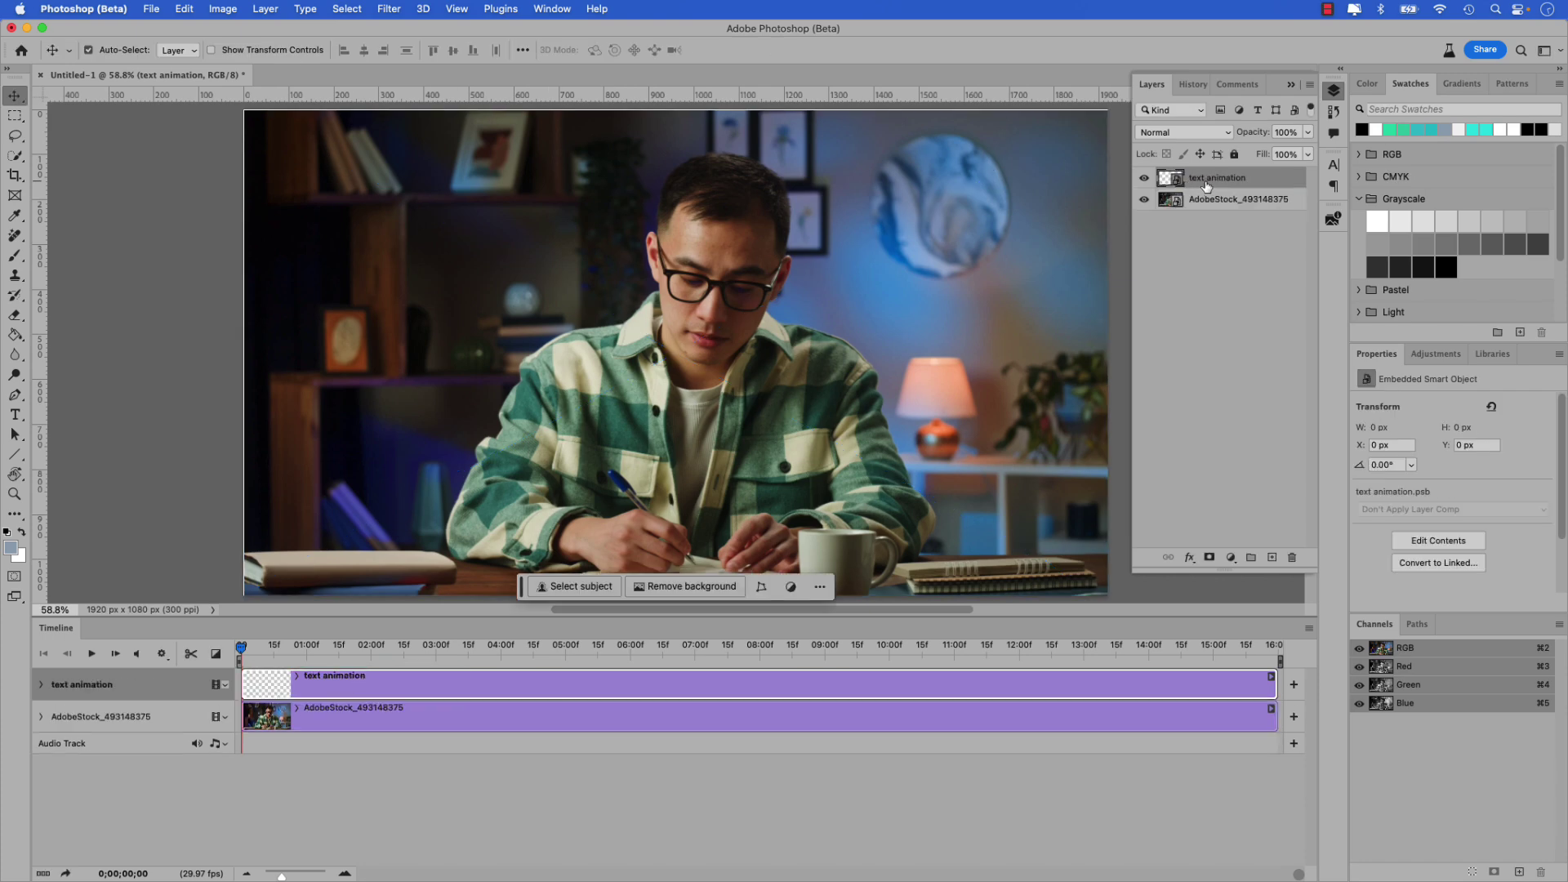
pyautogui.click(94, 654)
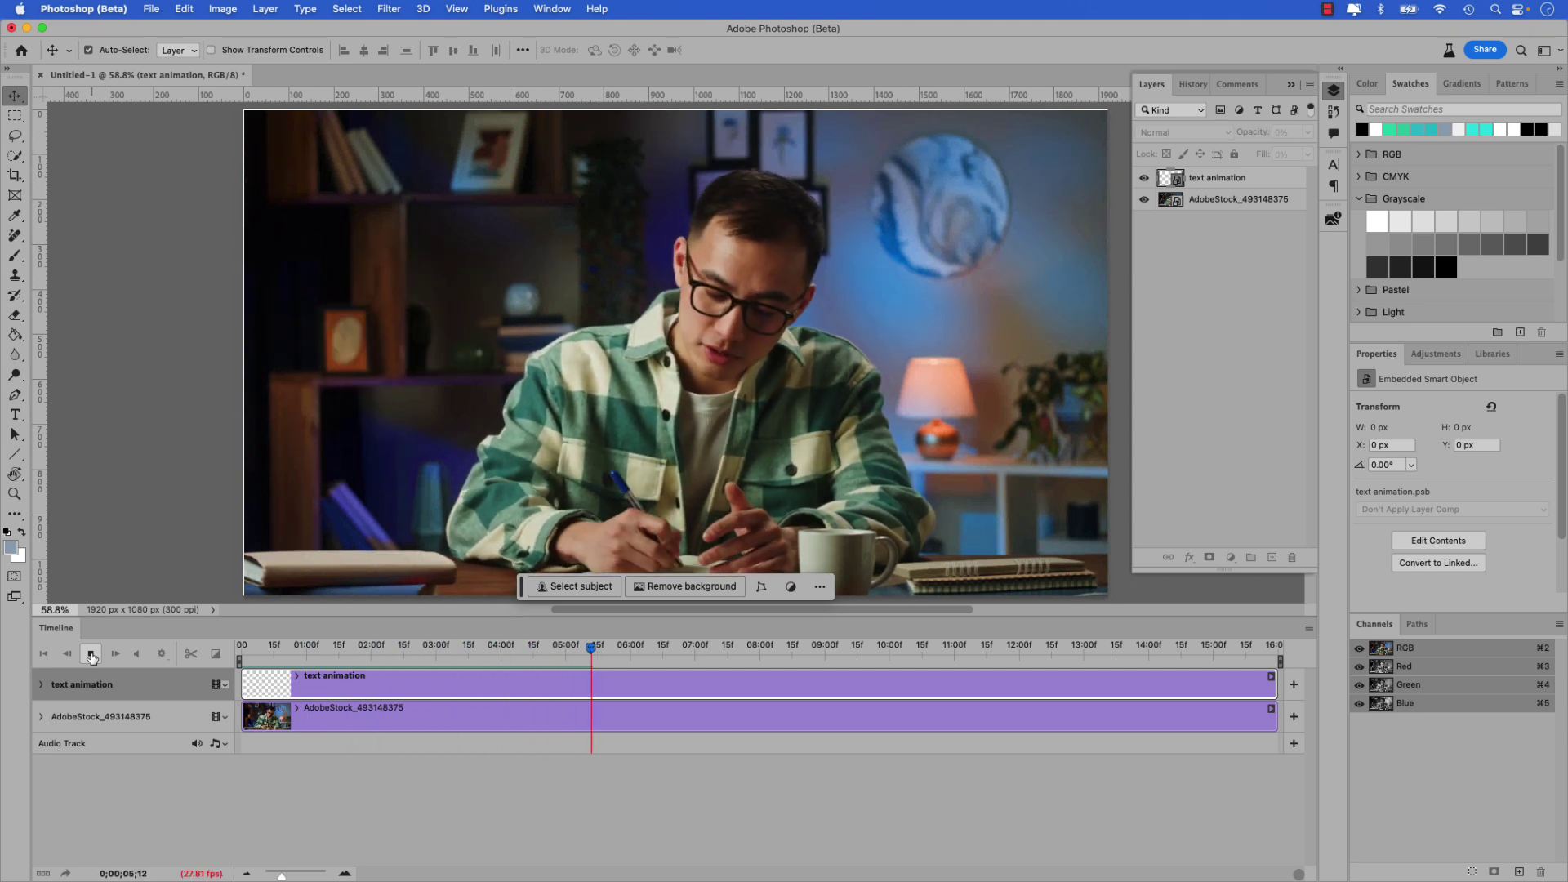
pyautogui.click(92, 654)
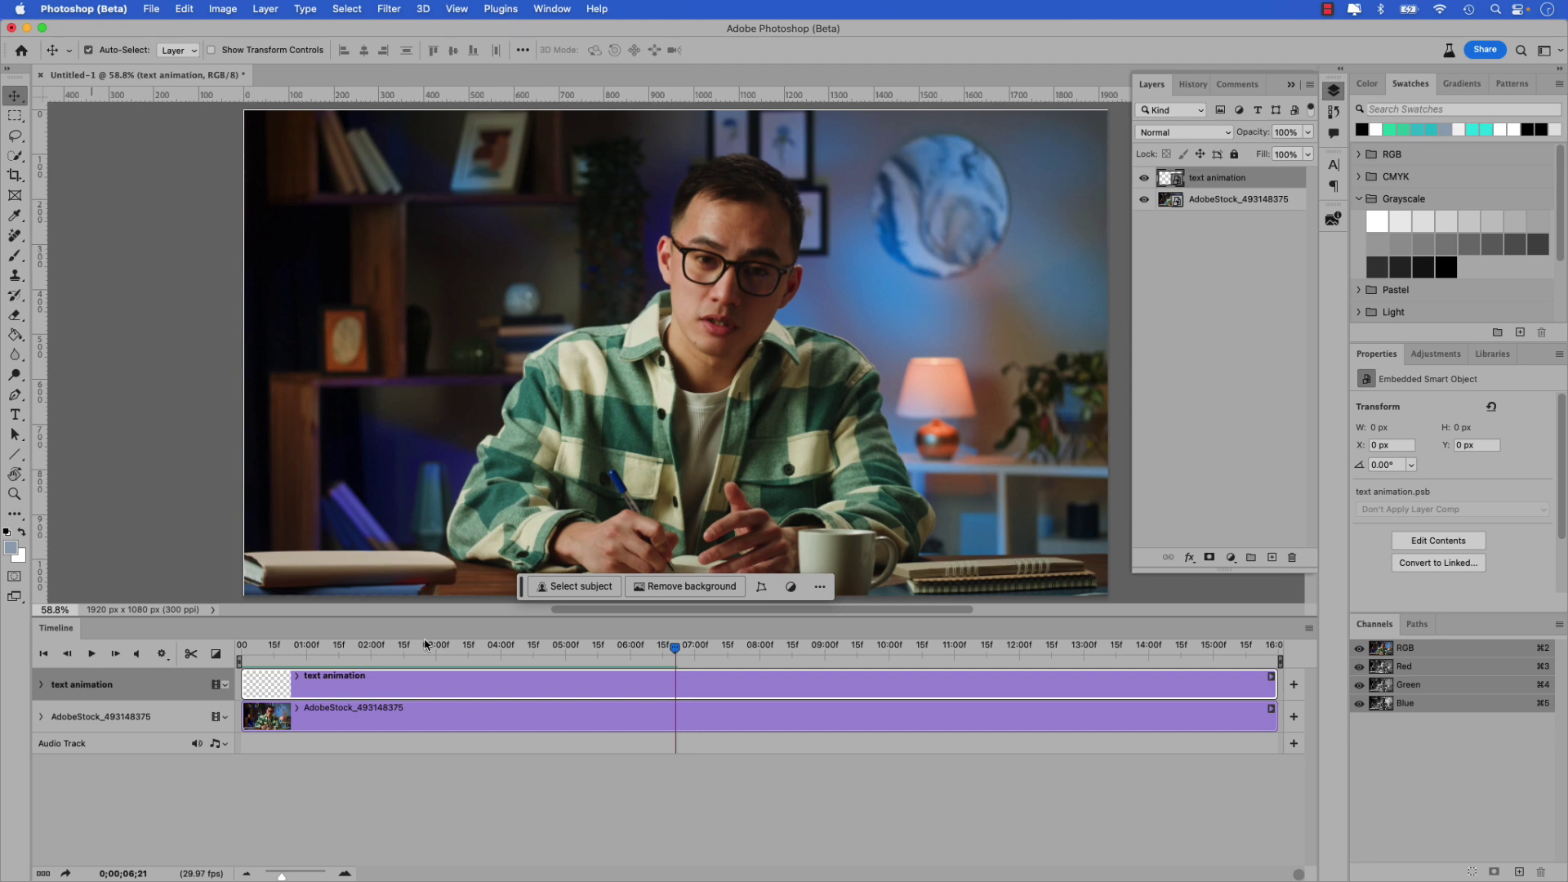
pyautogui.moveTo(676, 648); pyautogui.dragTo(240, 647)
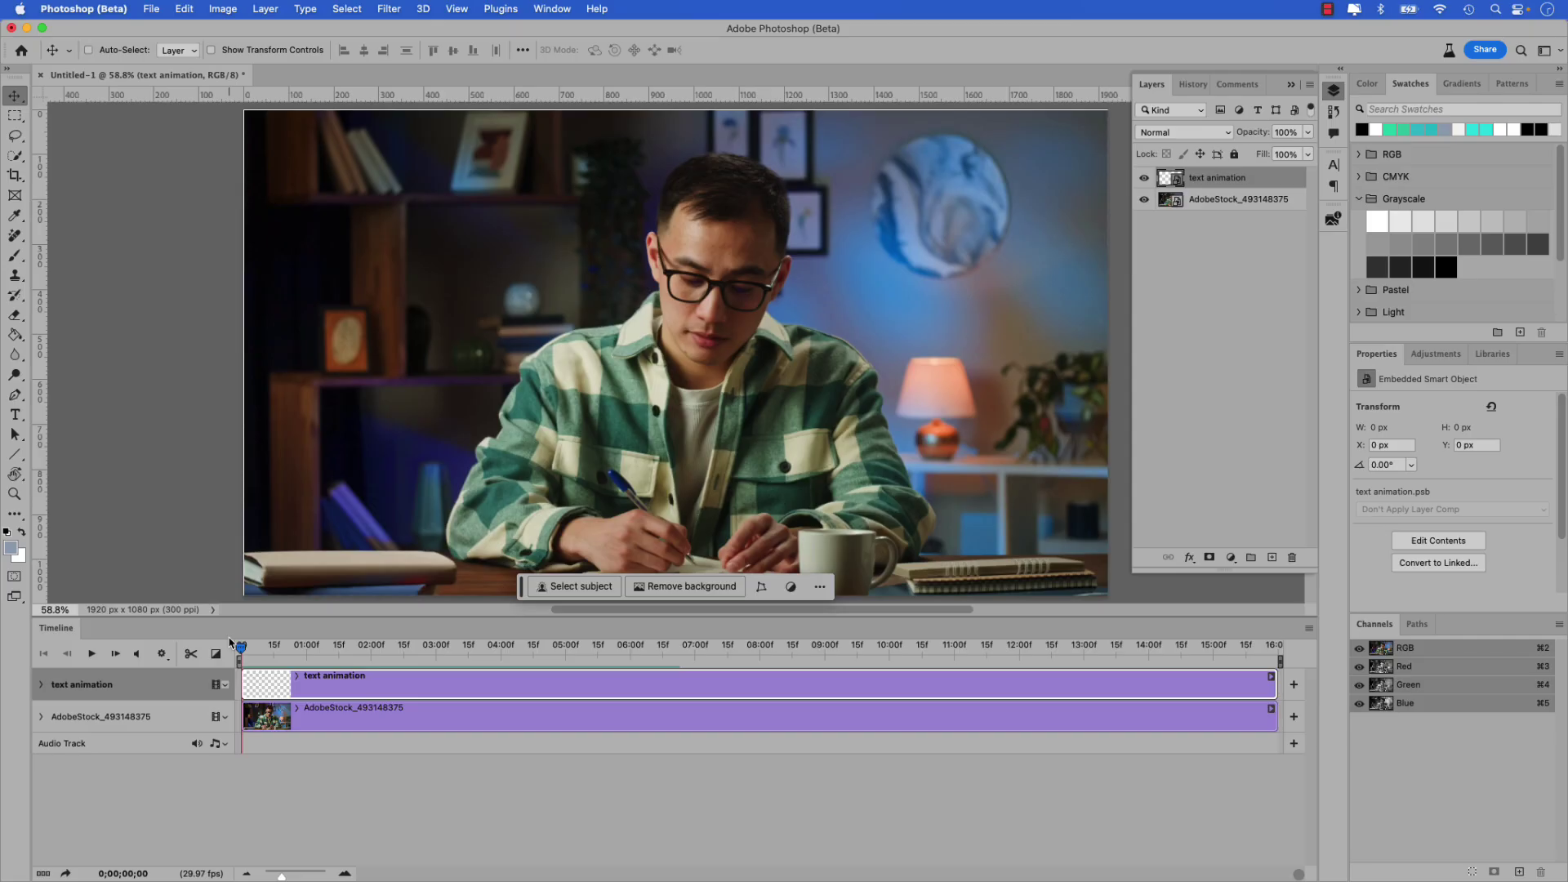
pyautogui.press('super+minus')
pyautogui.press('super+minus')
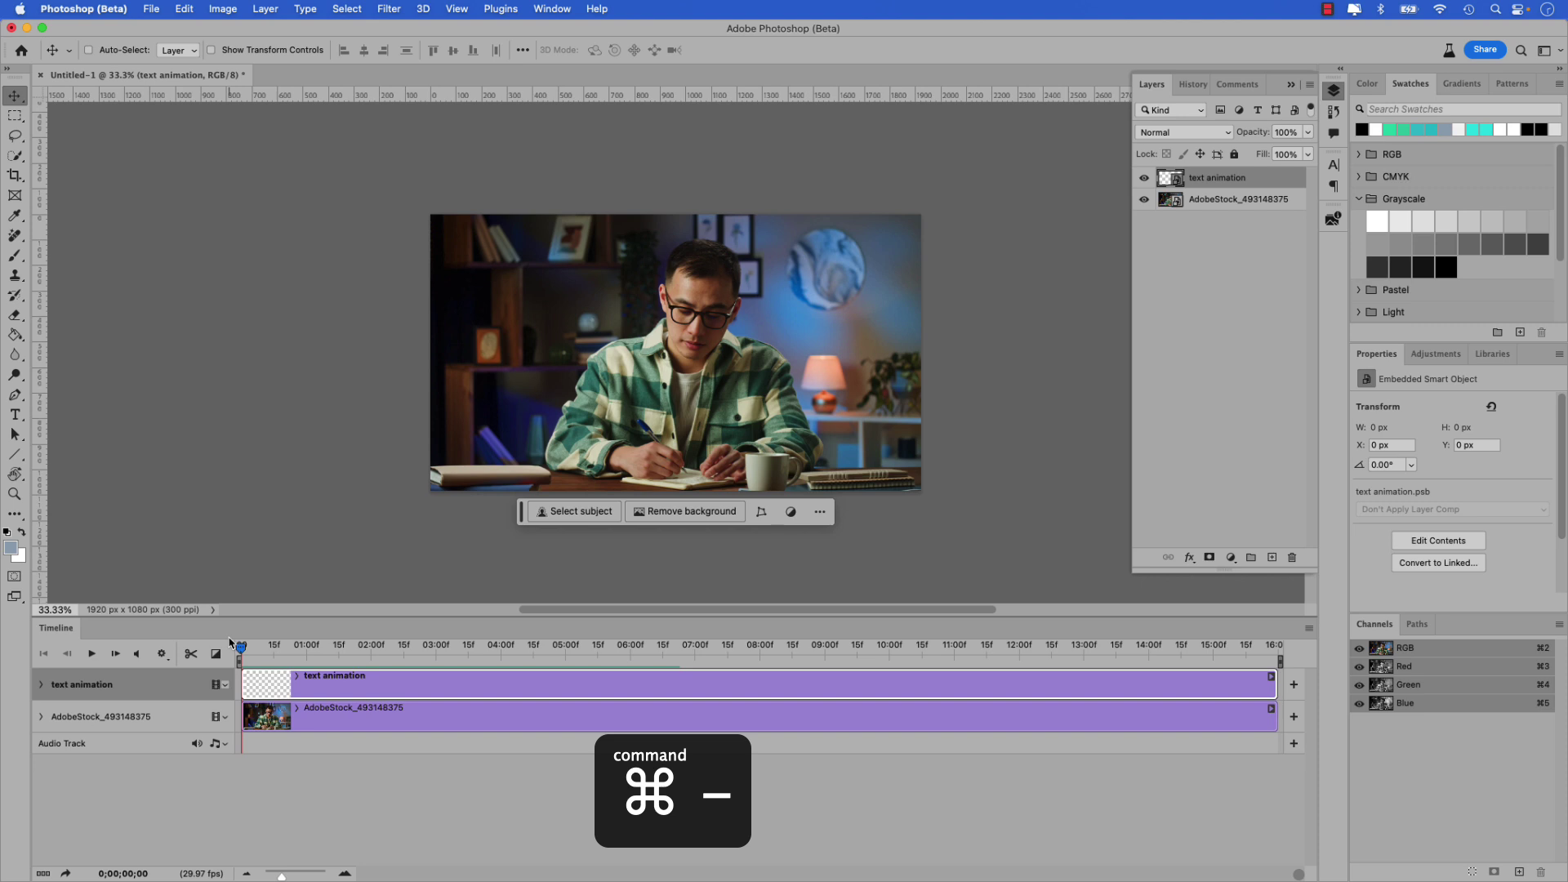
# Enlarge the crop frame evenly around the video to 2698 × 1518 px with the Crop tool.
pyautogui.click(12, 177)
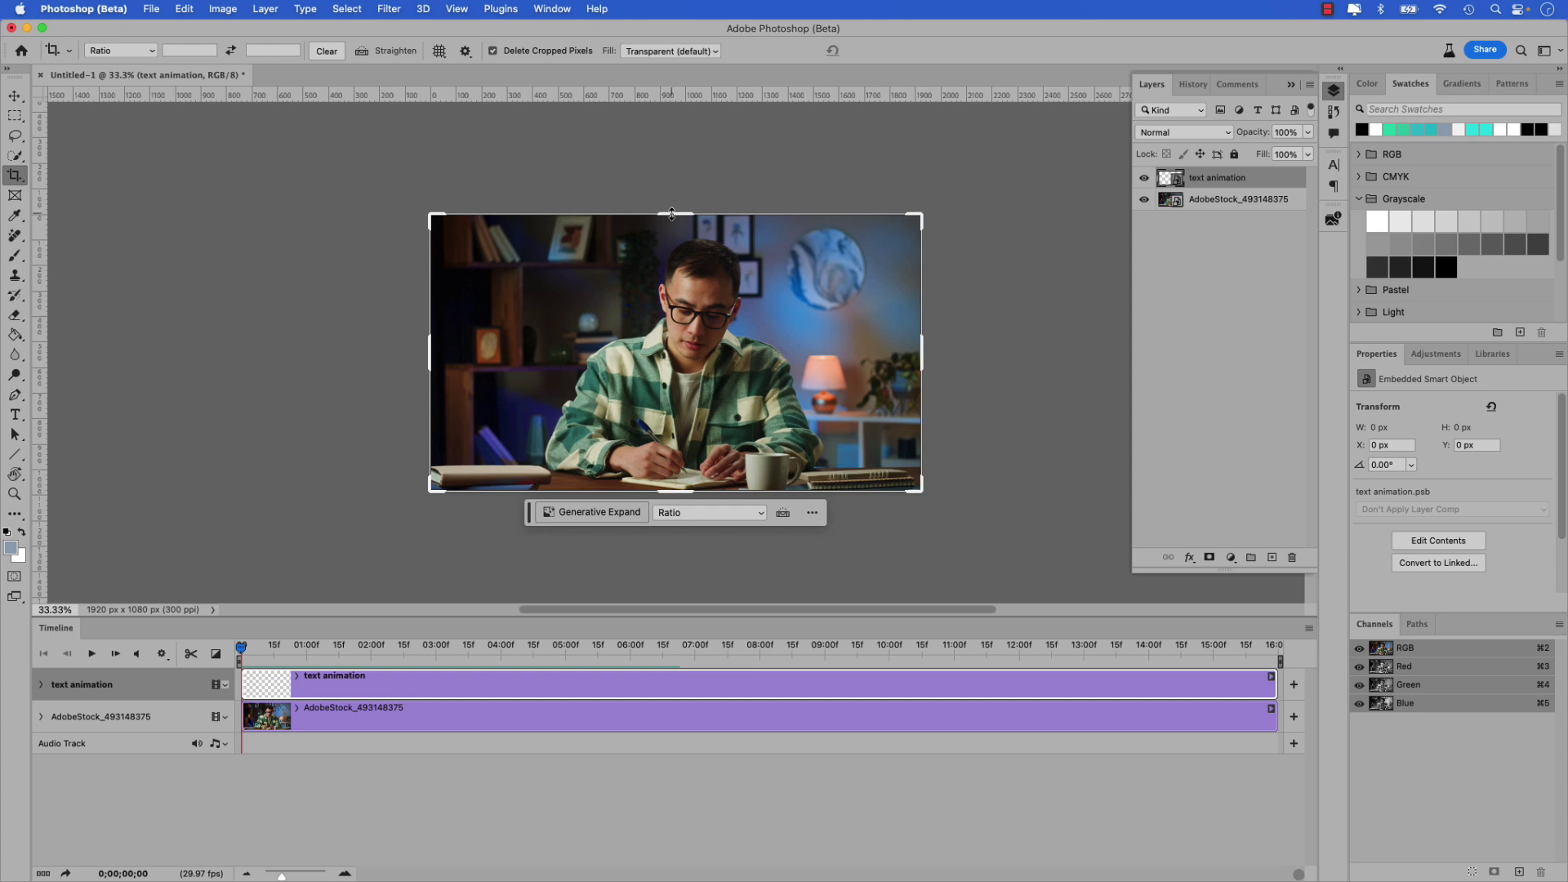
pyautogui.moveTo(673, 214); pyautogui.dragTo(673, 208)
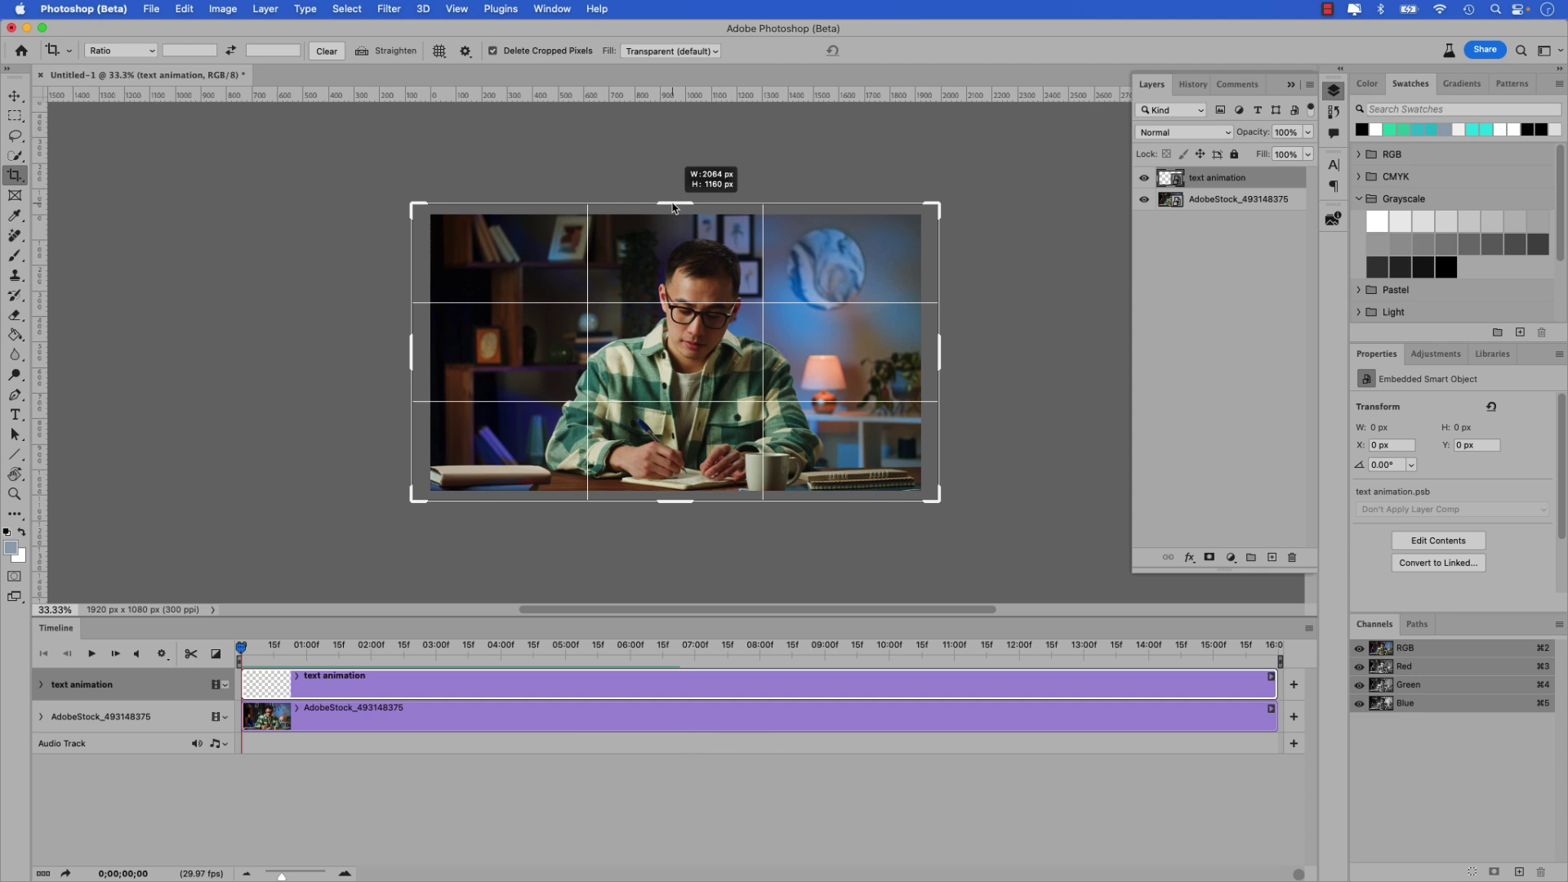
pyautogui.moveTo(674, 208); pyautogui.dragTo(678, 158)
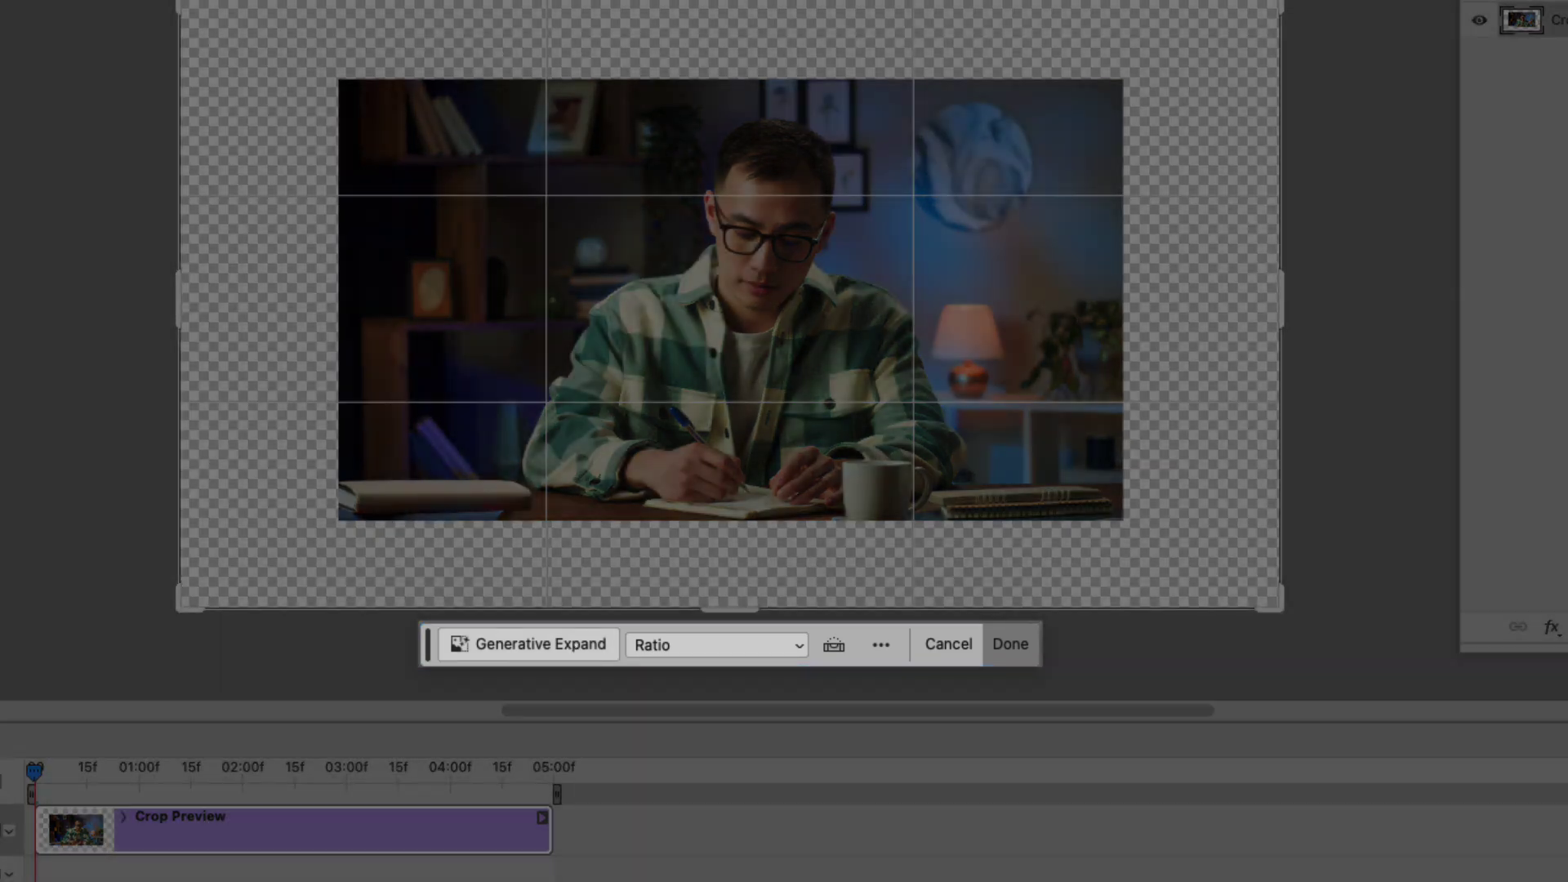
# Run Generative Expand with an empty prompt to fill the transparent border.
pyautogui.click(574, 643)
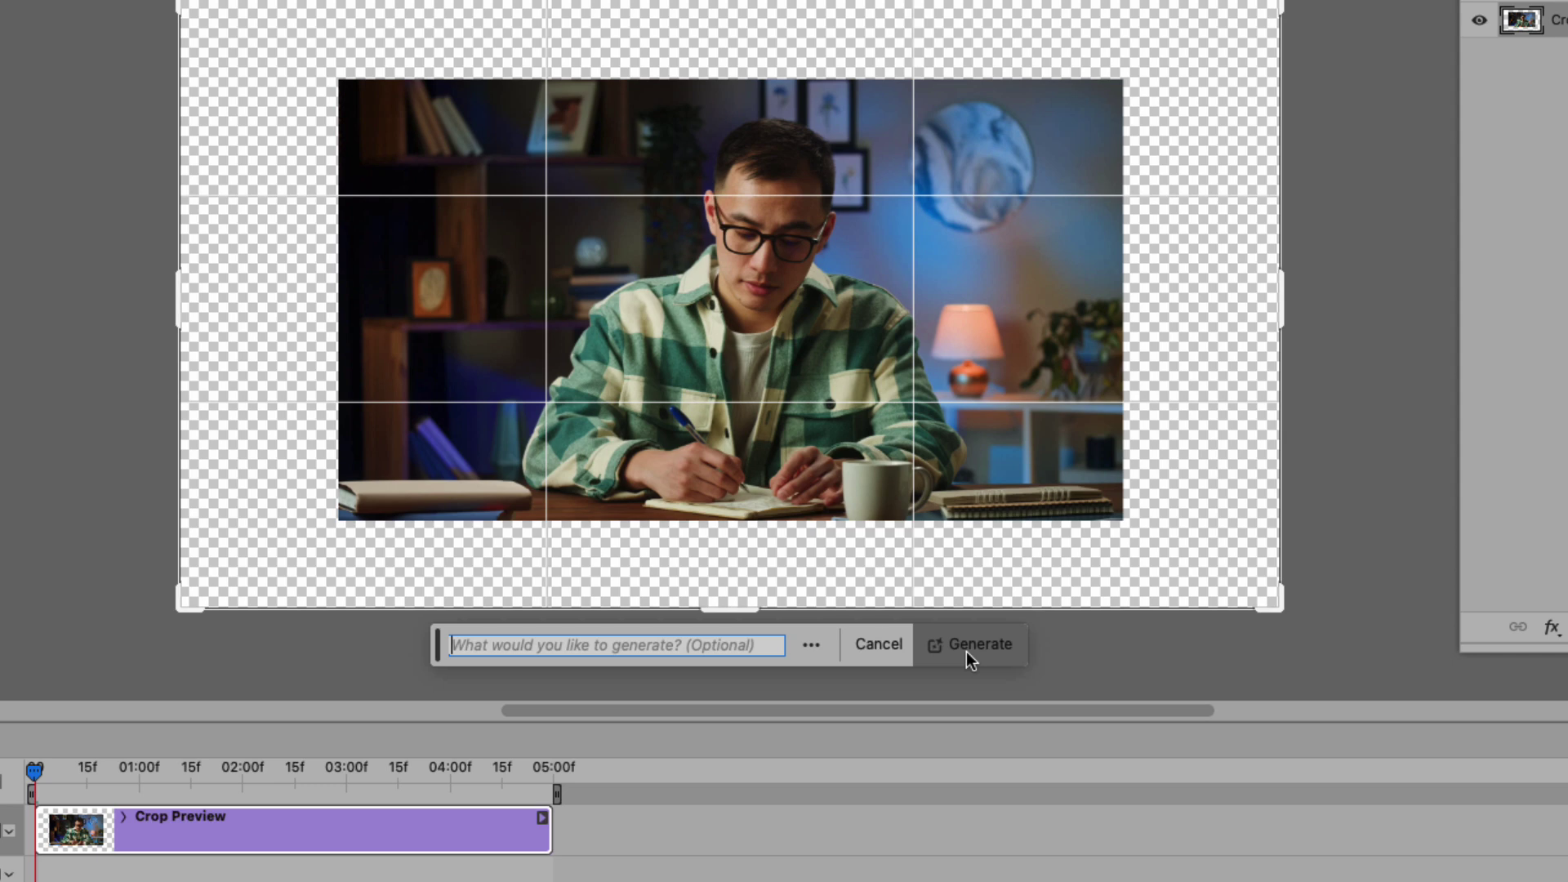
pyautogui.click(967, 646)
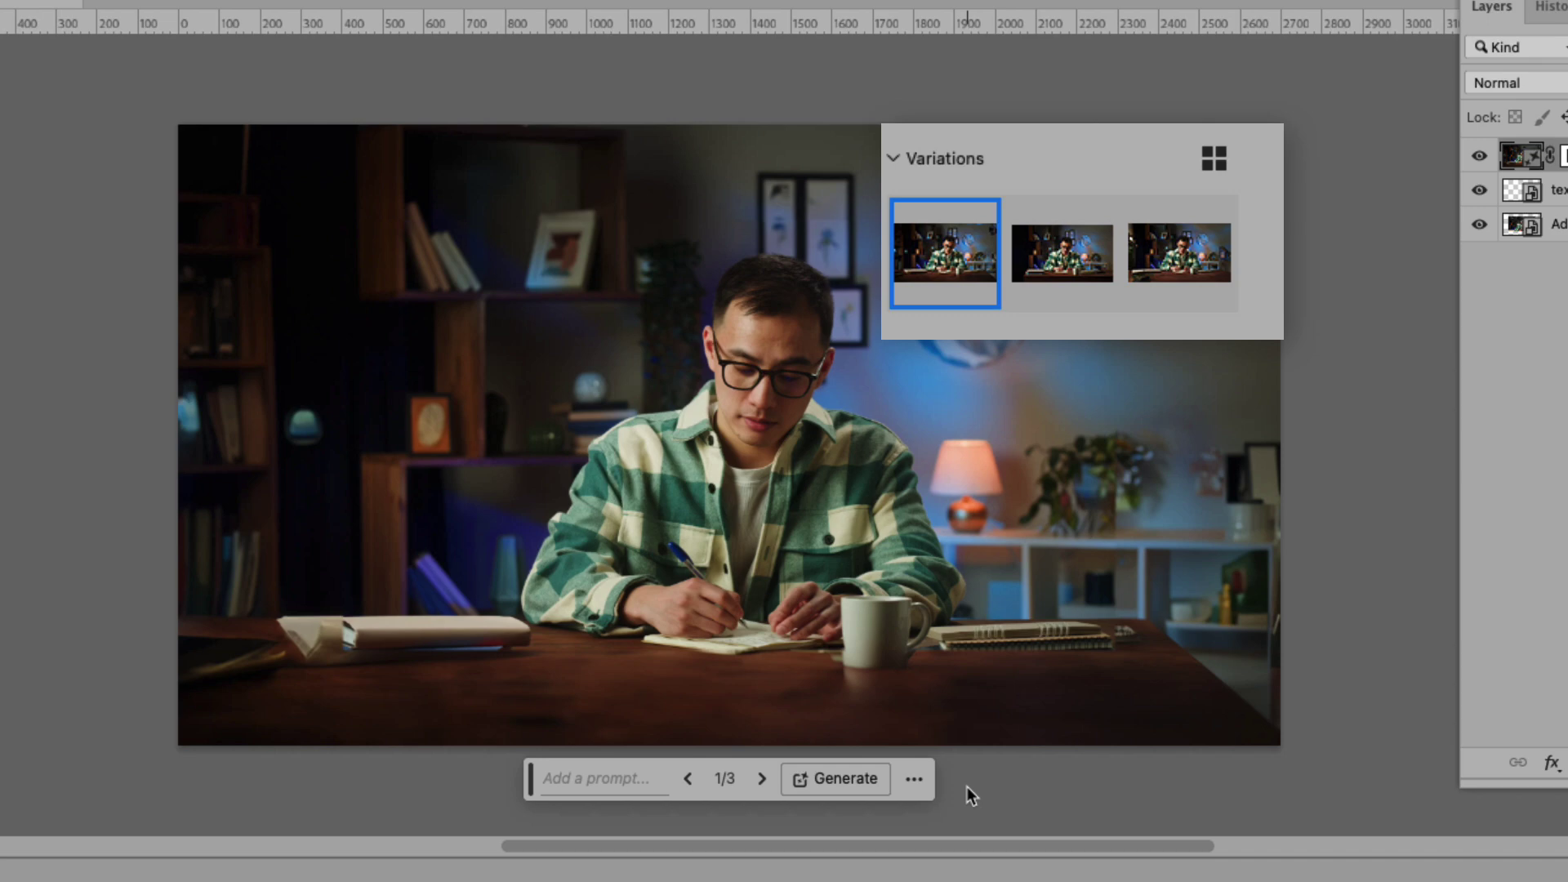
# Compare the second variation, then apply the third Generative Expand variation.
pyautogui.click(1051, 259)
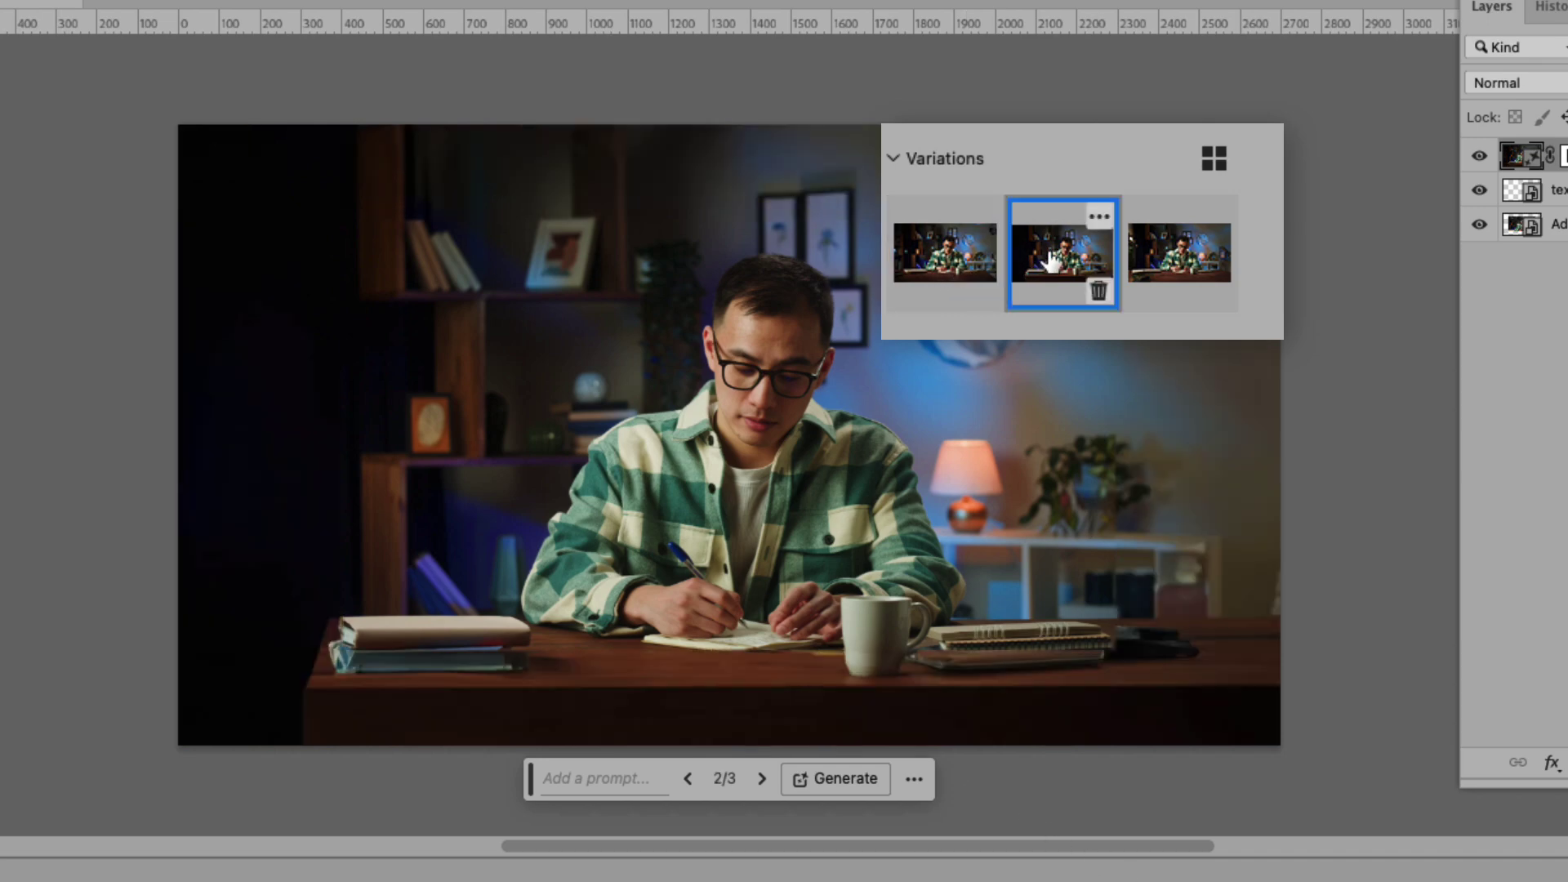
pyautogui.click(1159, 260)
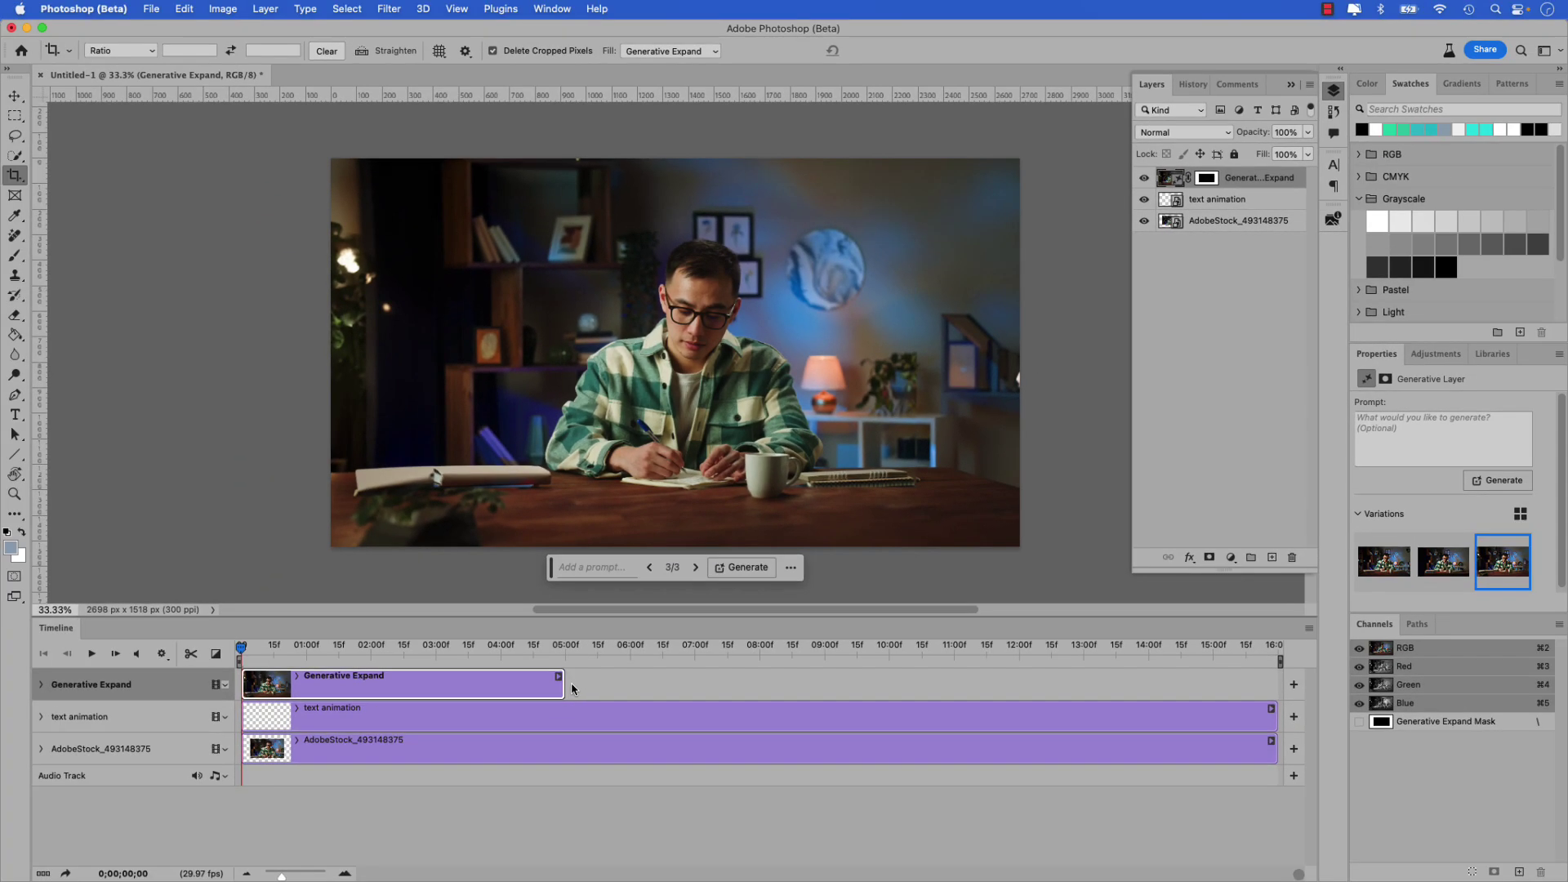
# Stretch the Generative Expand clip to the video's end and preview it with the statistic text.
pyautogui.moveTo(562, 686); pyautogui.dragTo(1271, 713)
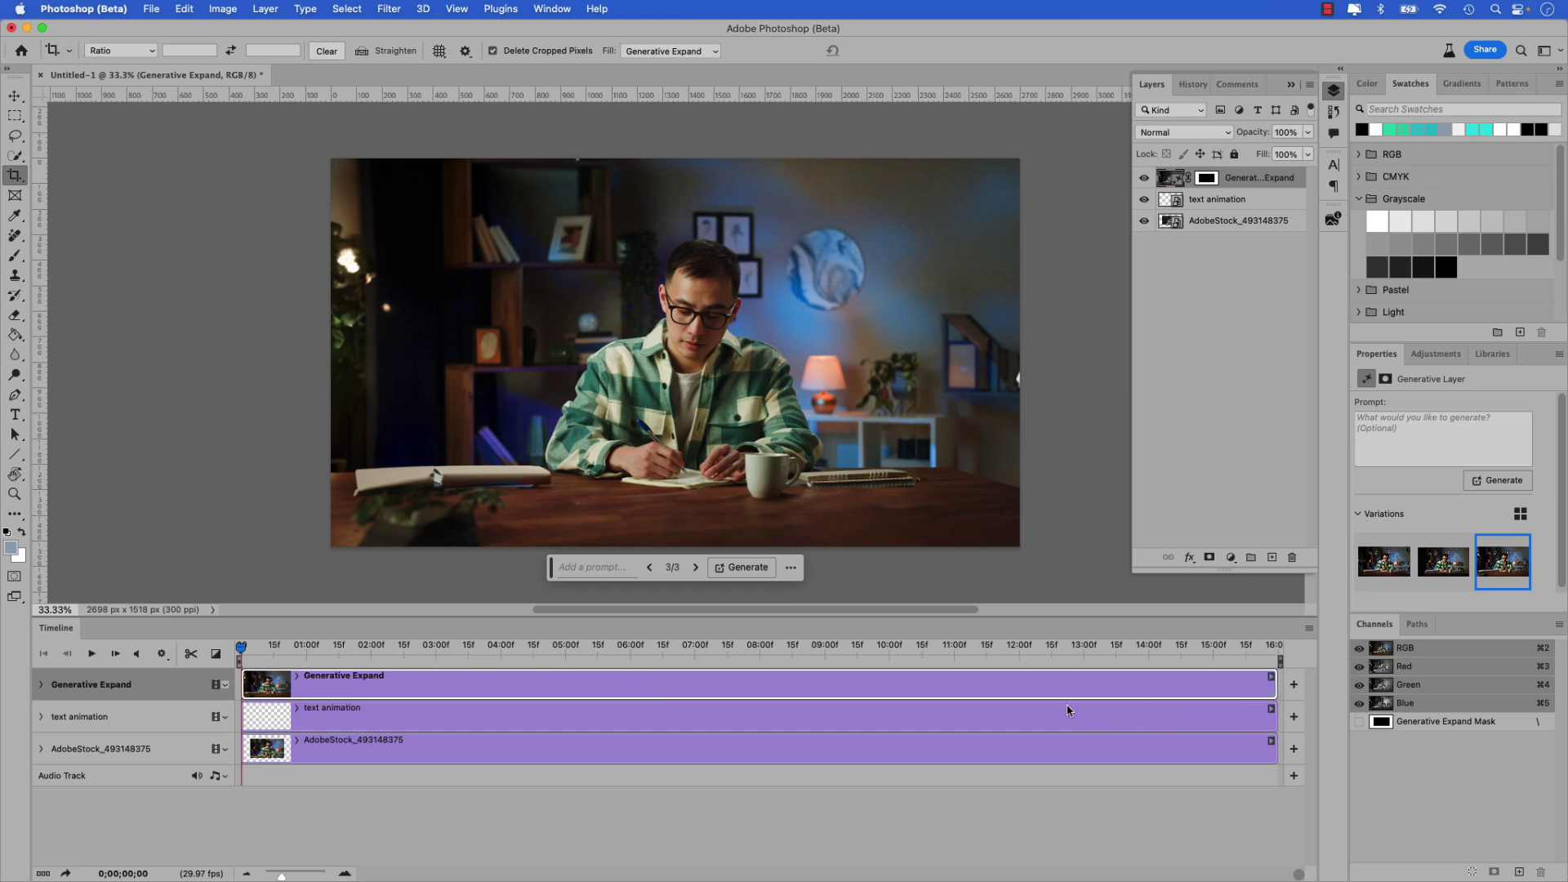
pyautogui.click(92, 654)
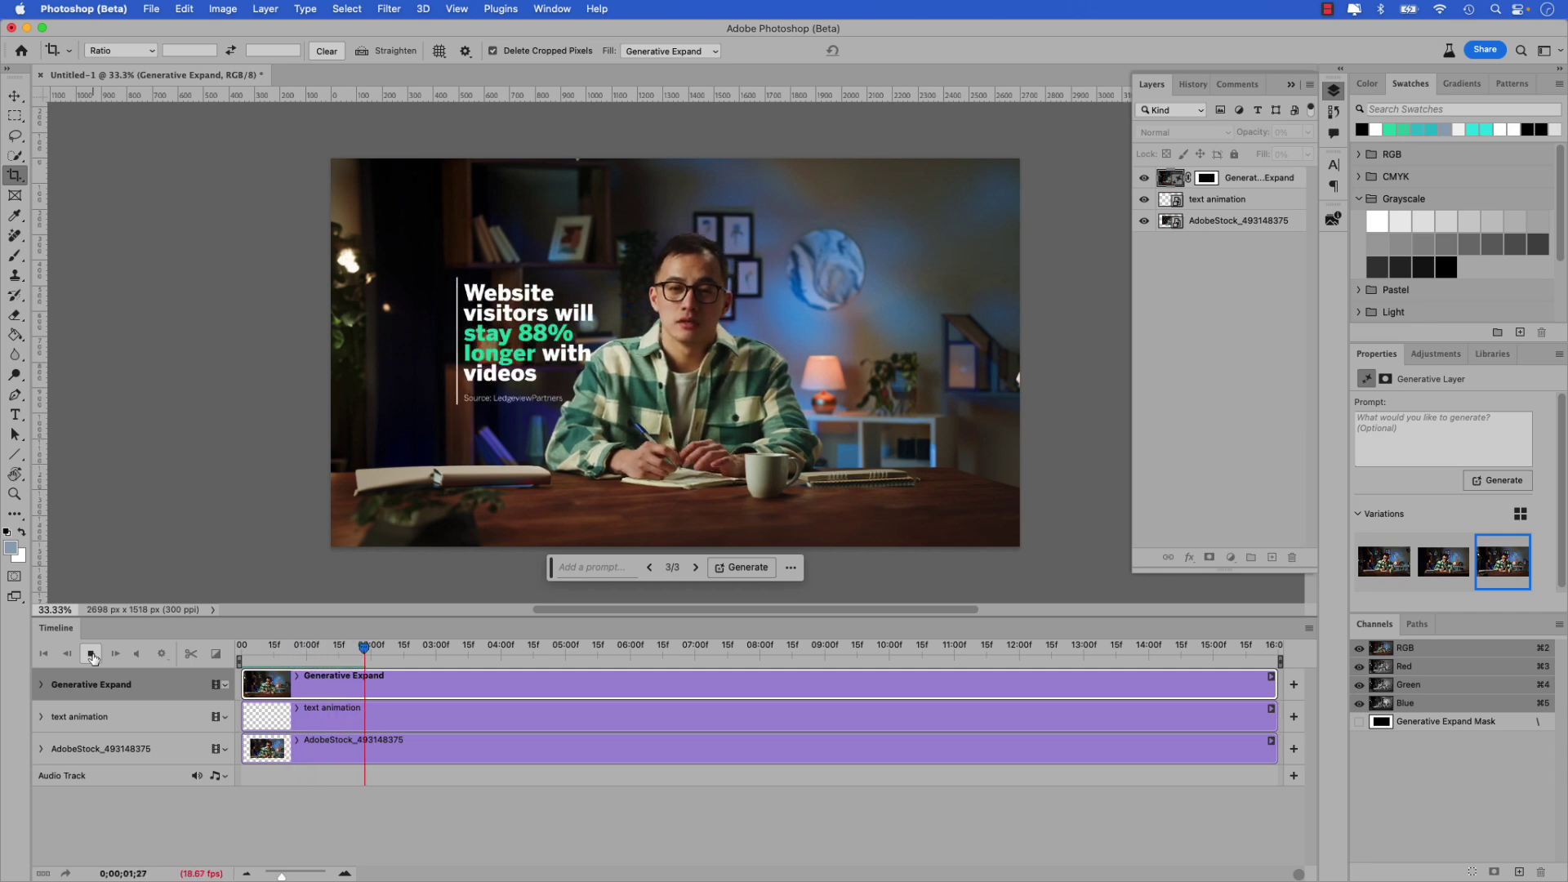
pyautogui.press('space')
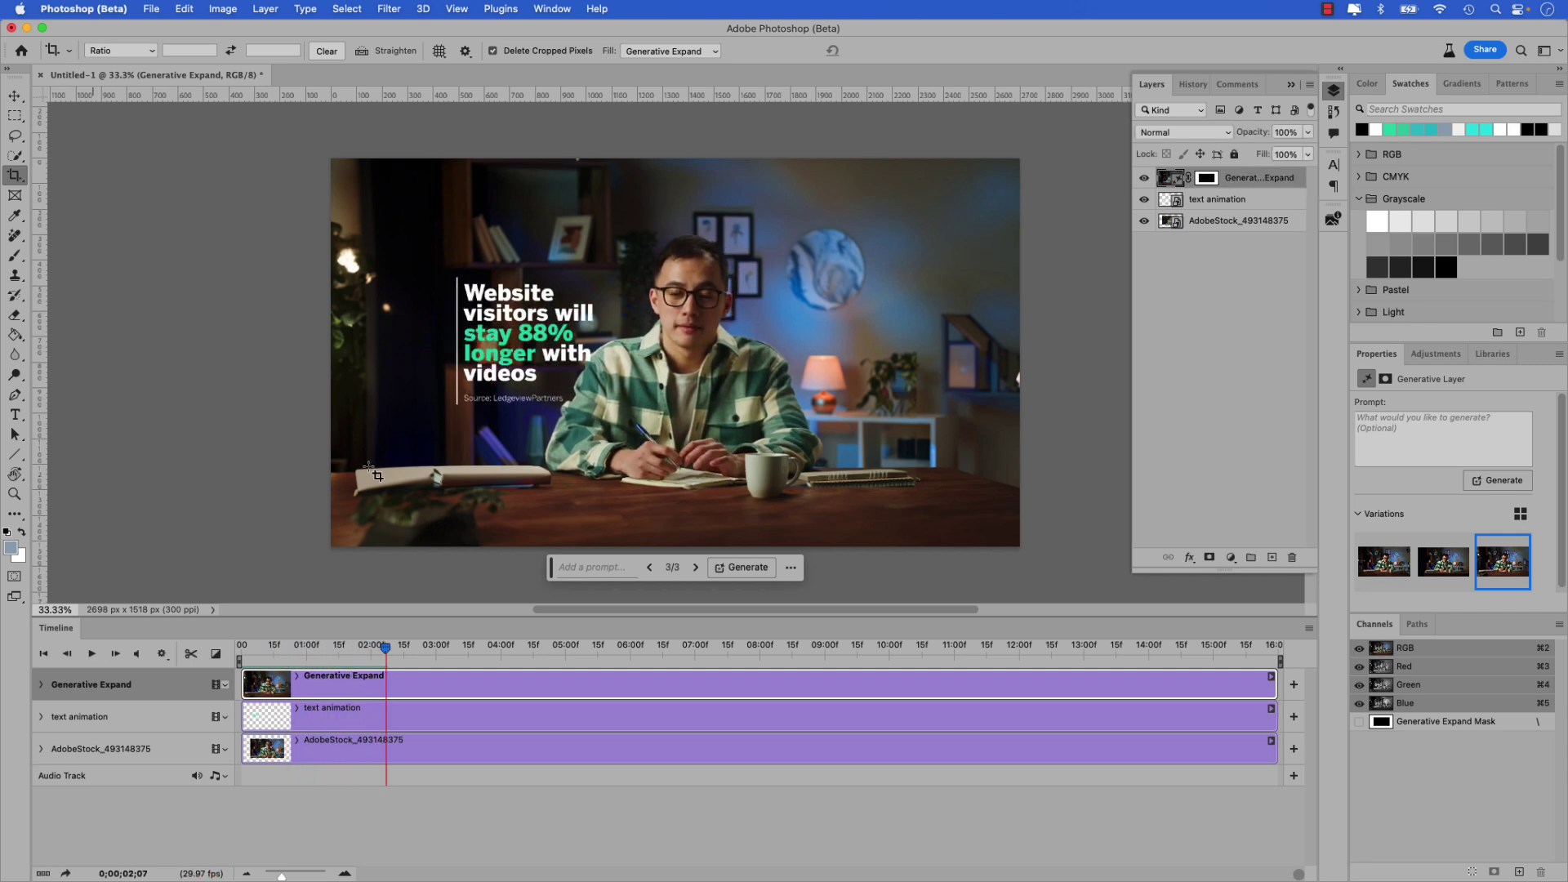
# Move the text animation layer above Generative Expand and scale the statistic text up beside the man.
pyautogui.click(1168, 204)
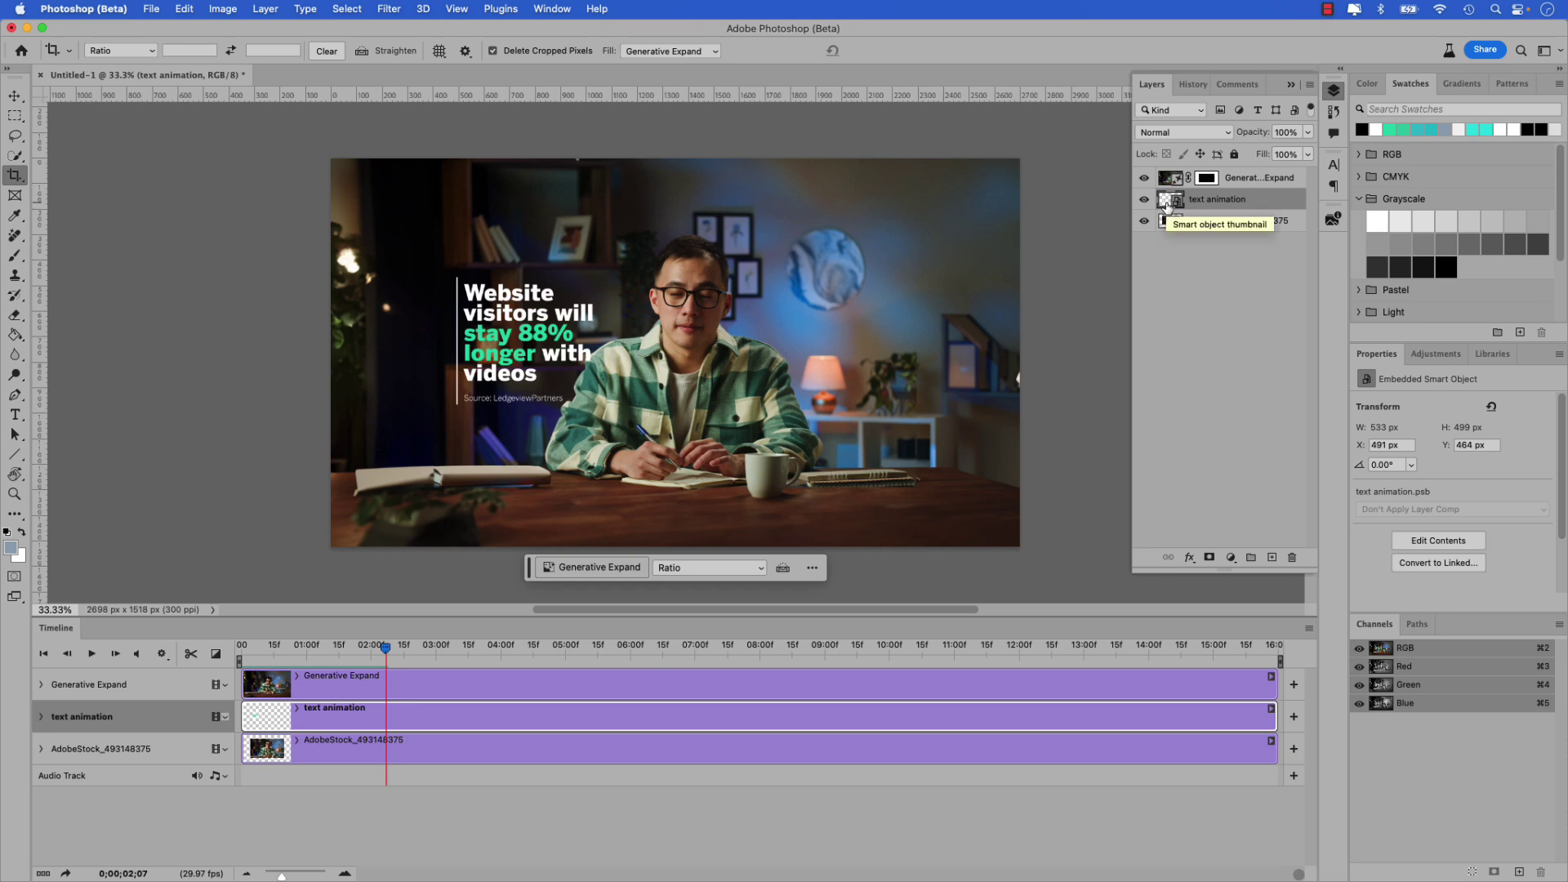
pyautogui.moveTo(1167, 204); pyautogui.dragTo(1166, 175)
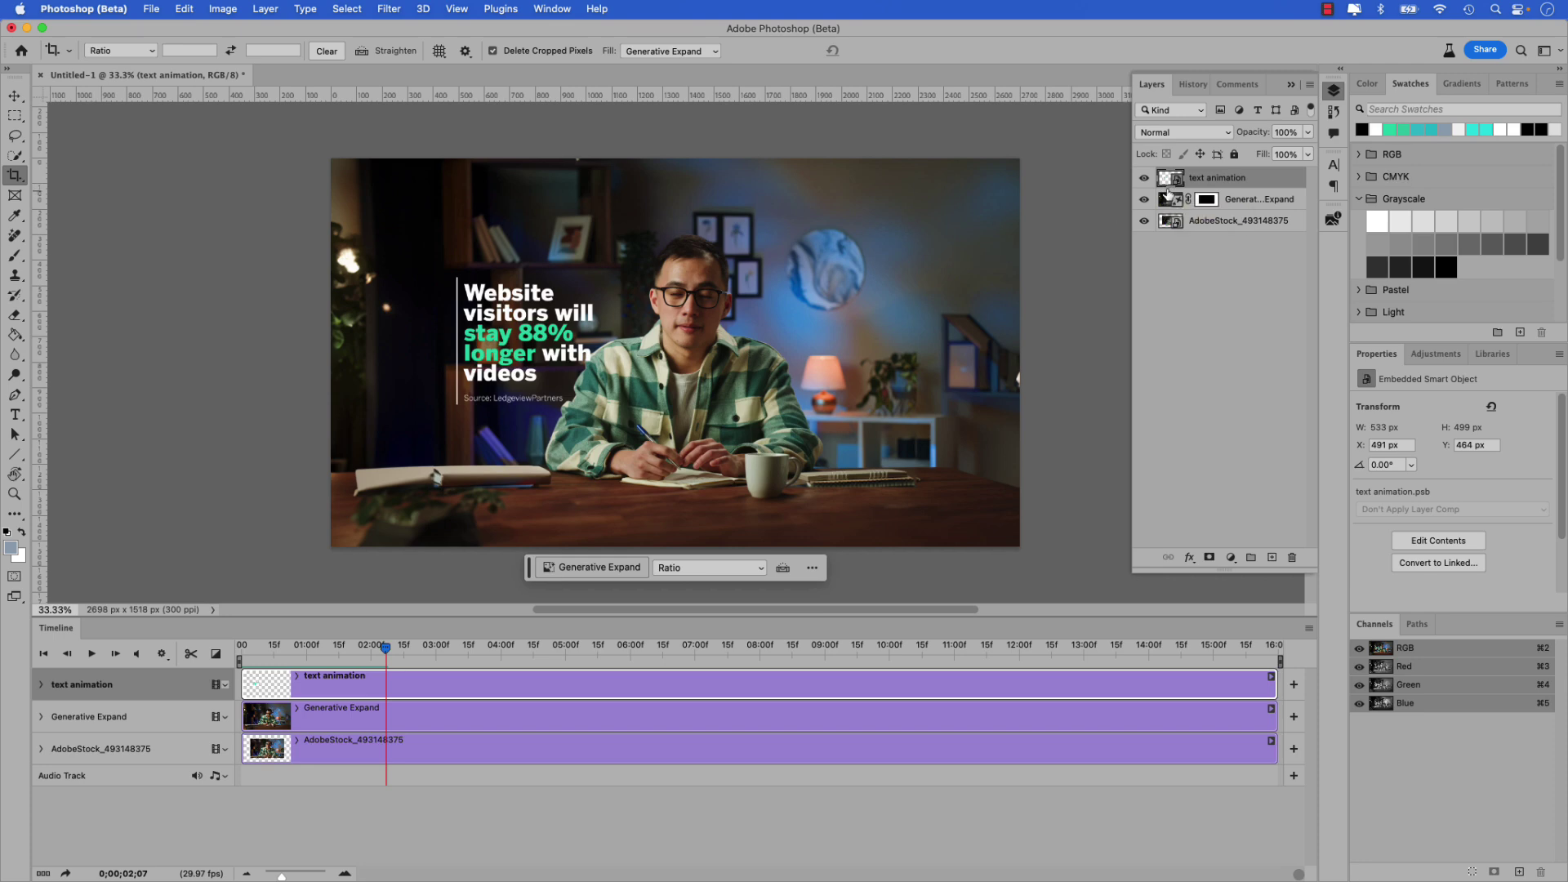
pyautogui.press('super+t')
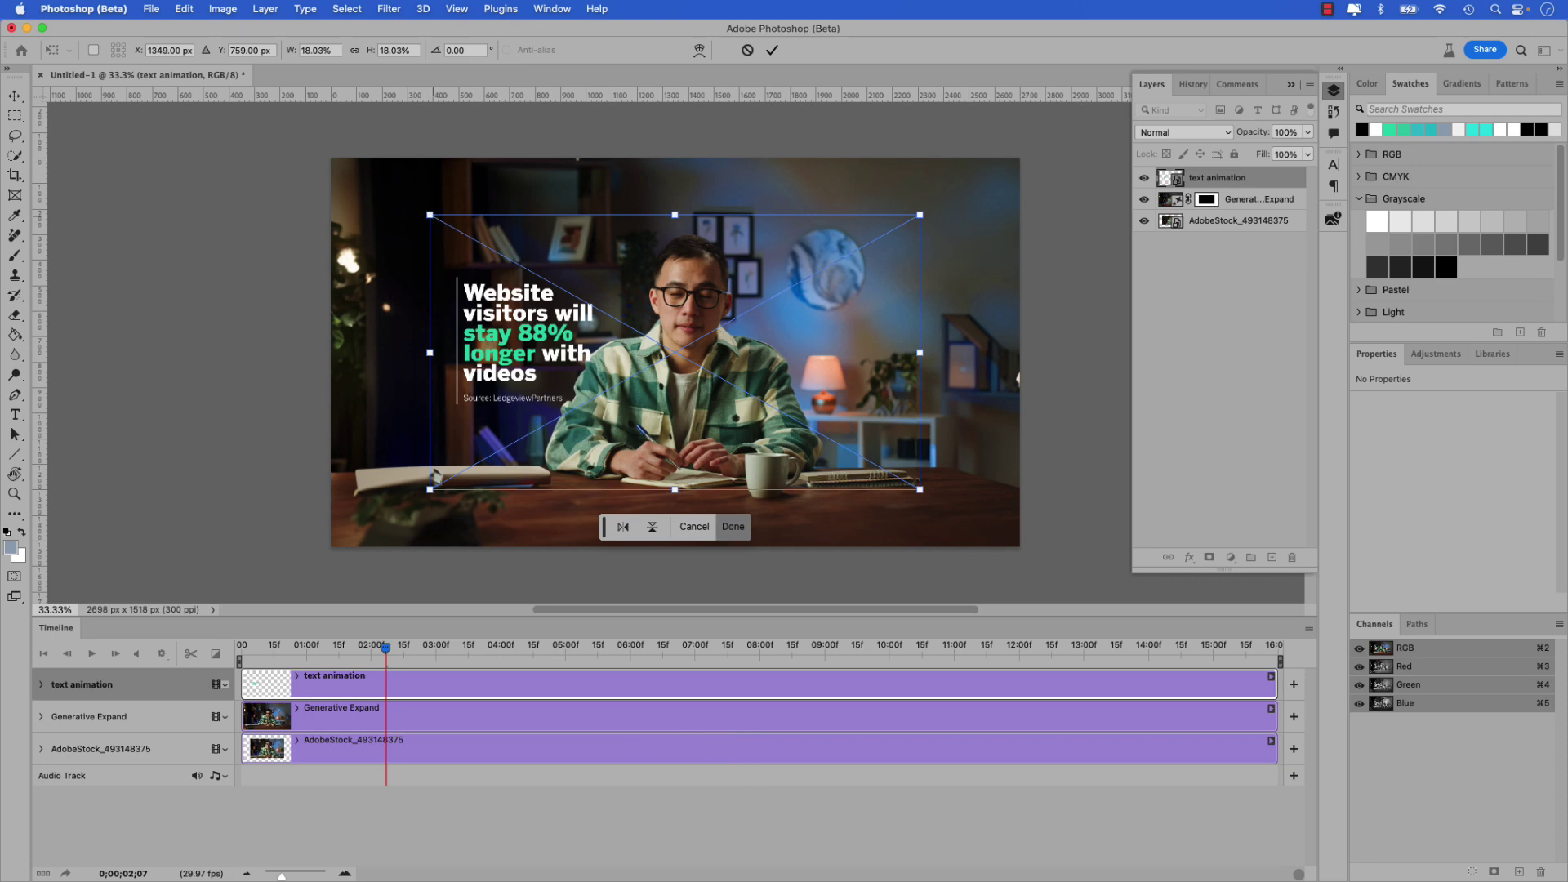
pyautogui.moveTo(431, 215); pyautogui.dragTo(332, 159)
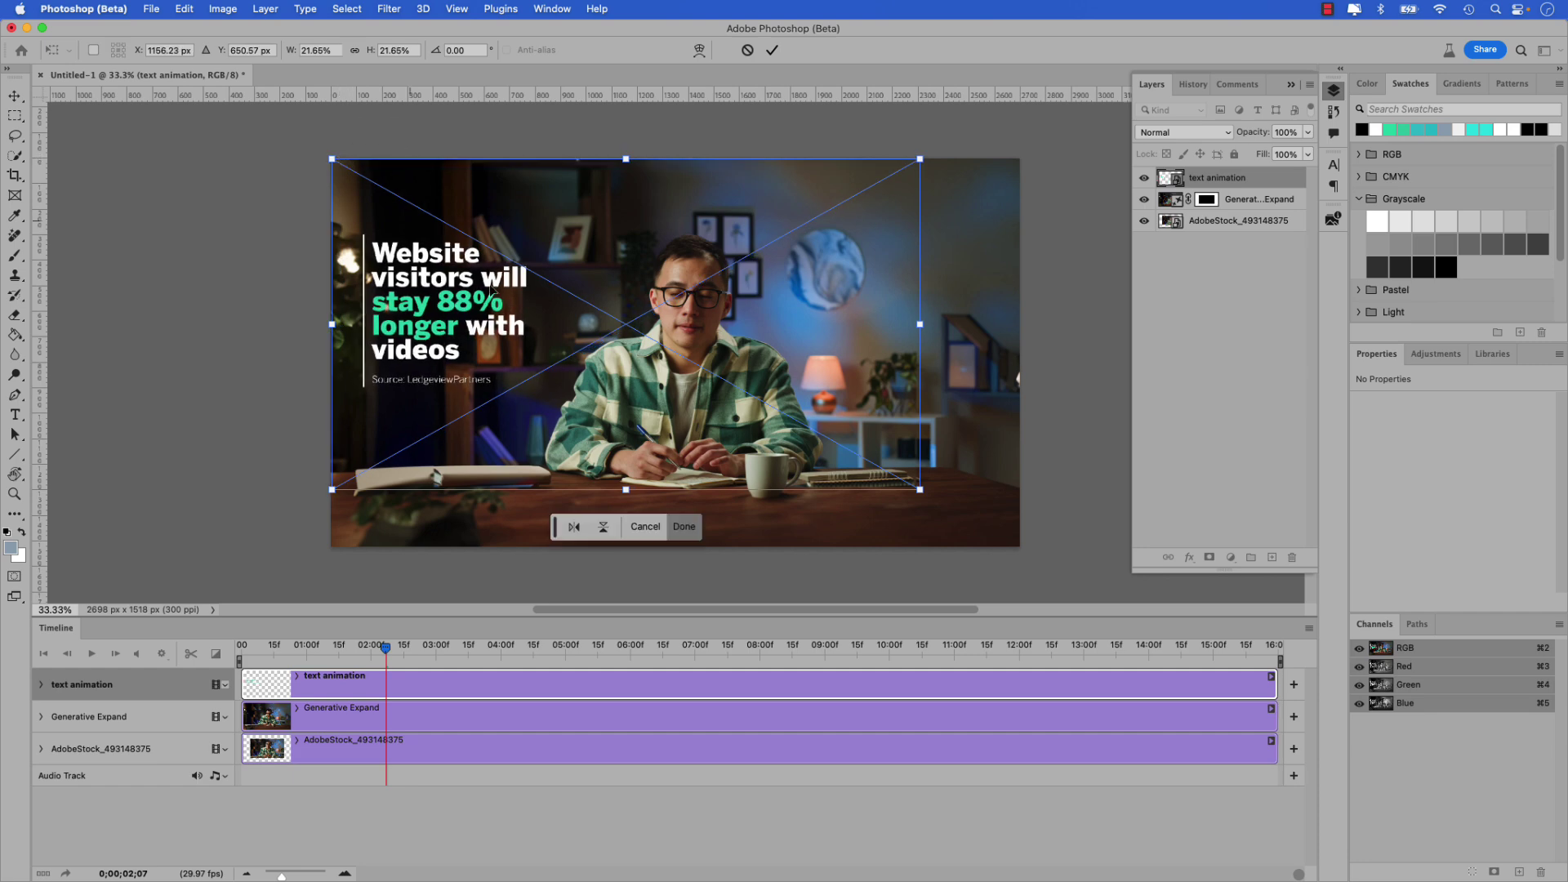
pyautogui.moveTo(920, 490); pyautogui.dragTo(1091, 589)
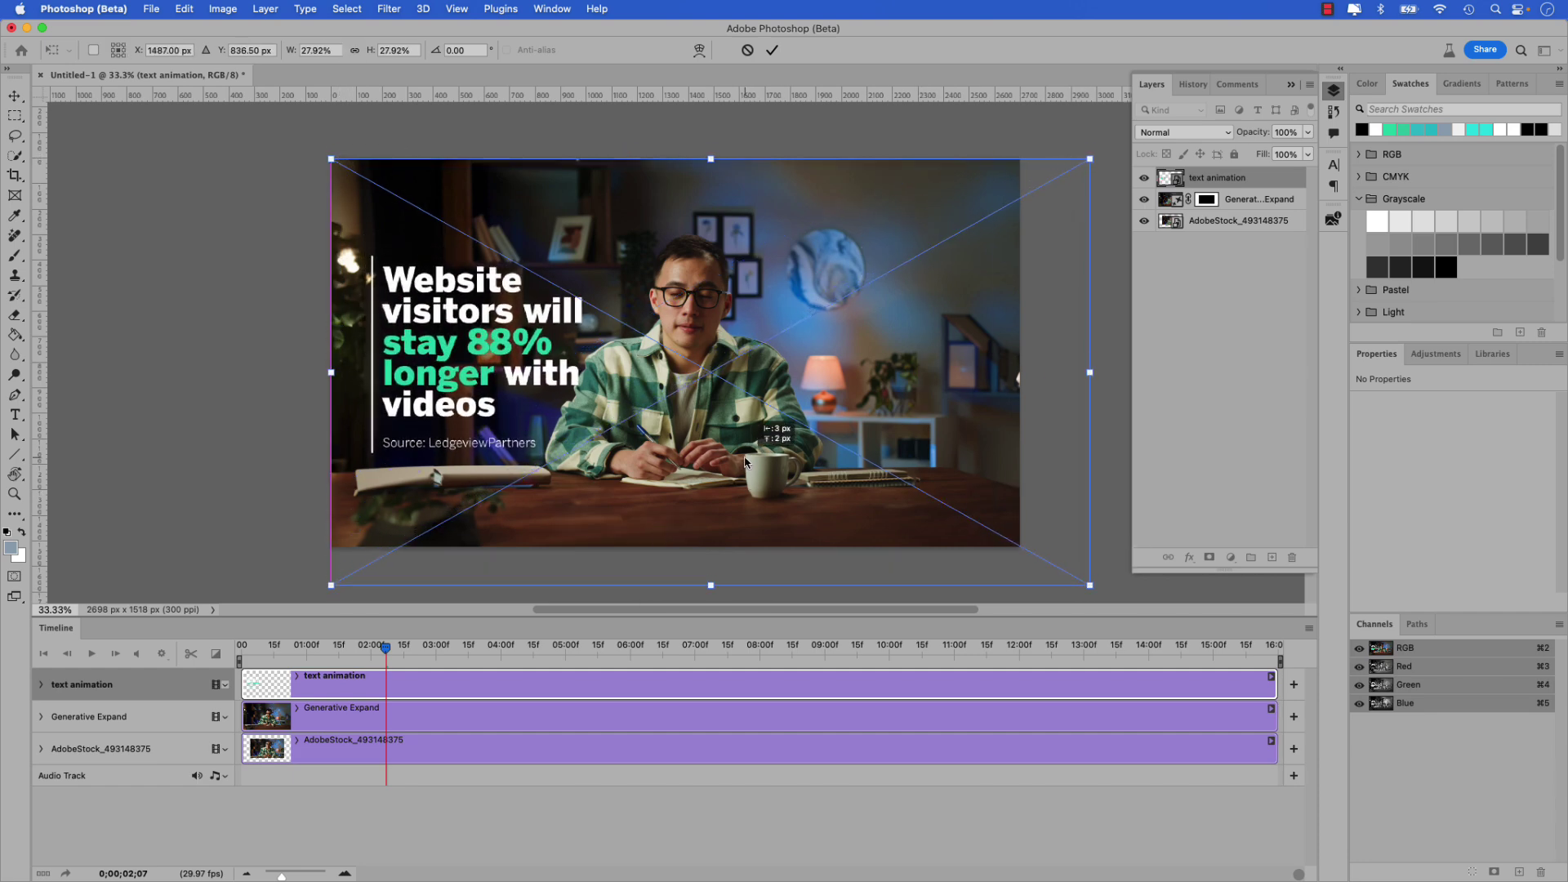
pyautogui.moveTo(747, 463); pyautogui.dragTo(734, 458)
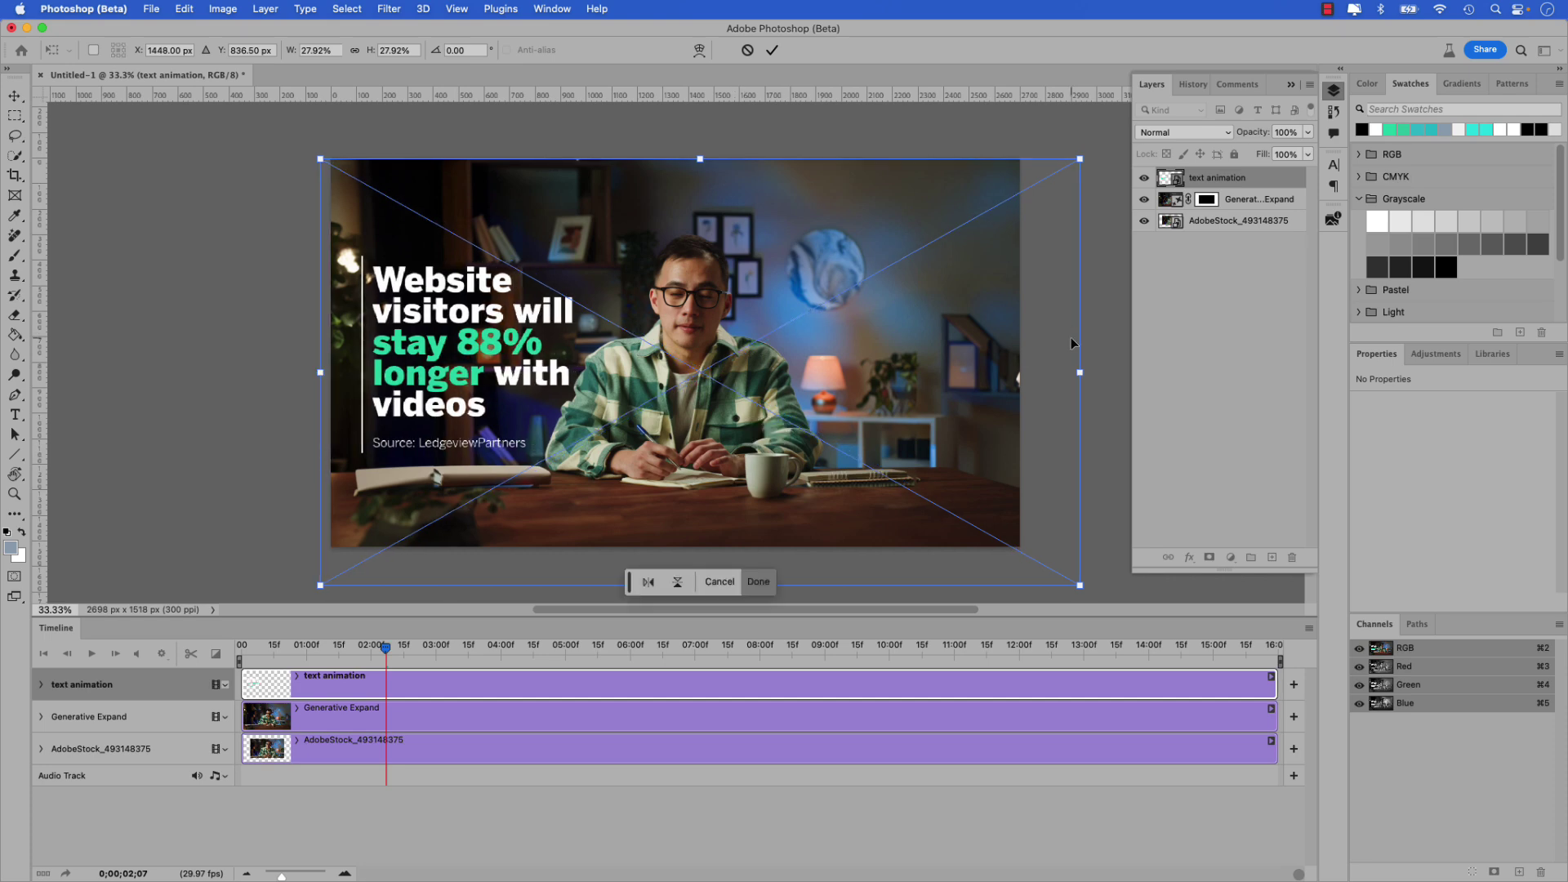
pyautogui.moveTo(1078, 372); pyautogui.dragTo(1060, 371)
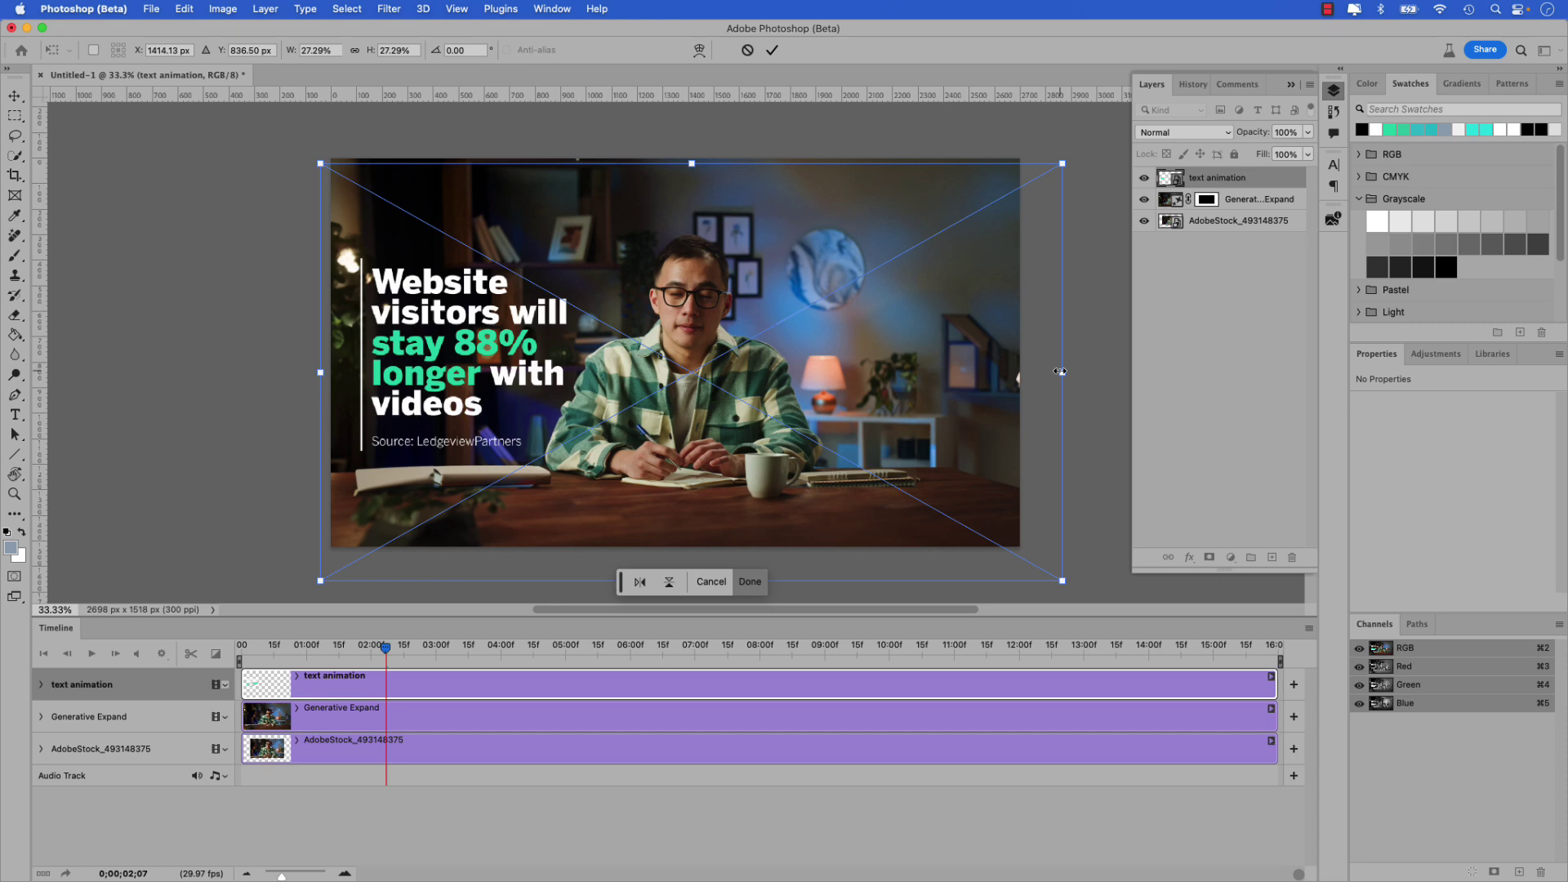
pyautogui.click(773, 51)
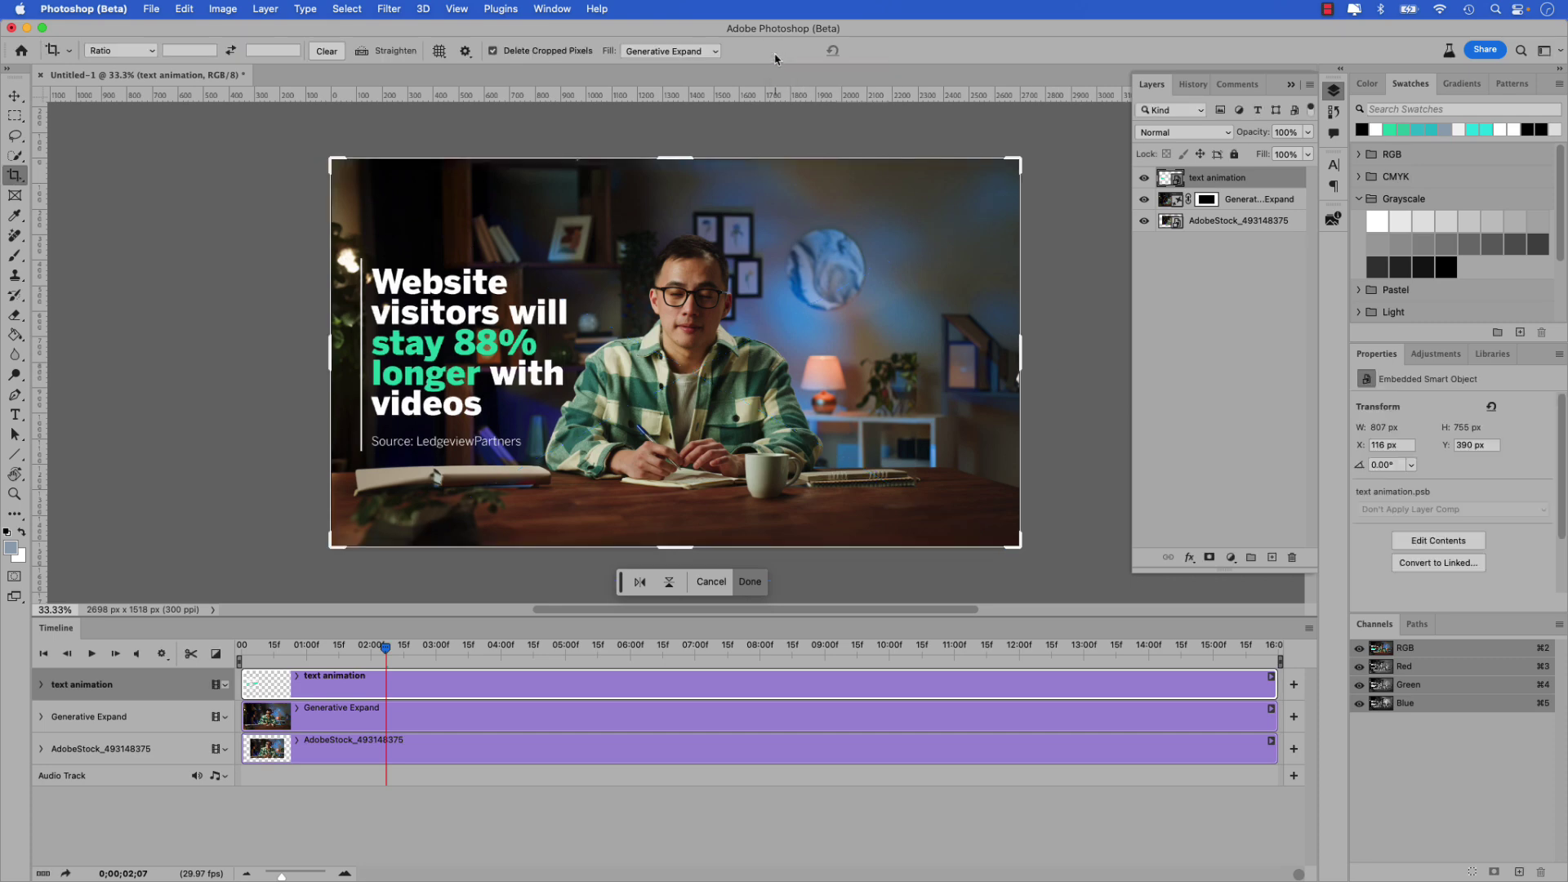
# Rewind the playhead to 00:00 and play the finished horizontal video.
pyautogui.moveTo(386, 655); pyautogui.dragTo(237, 649)
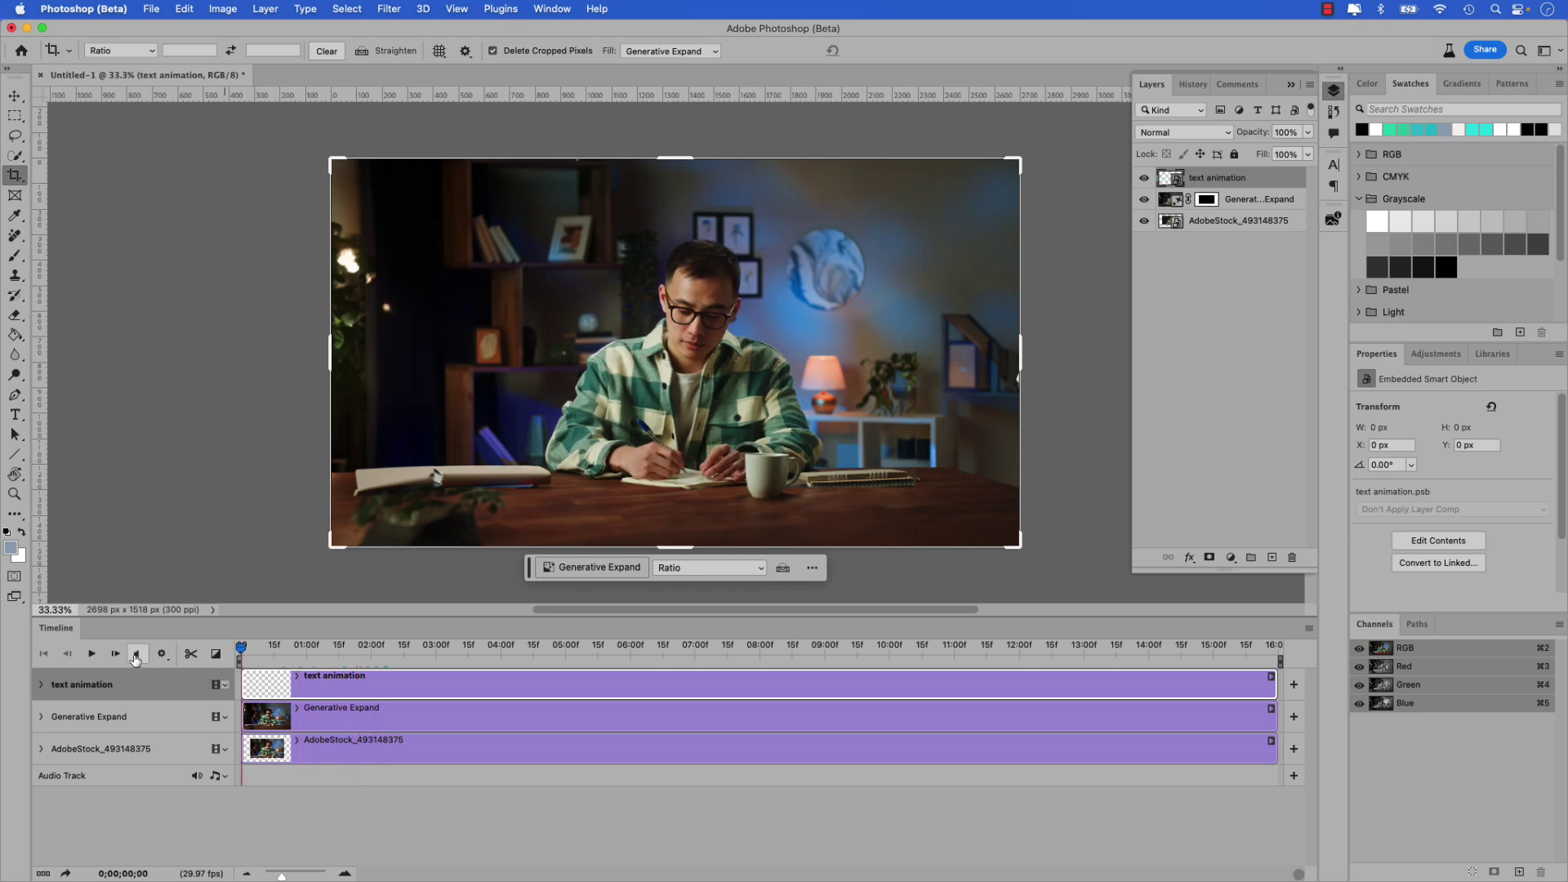
pyautogui.click(91, 653)
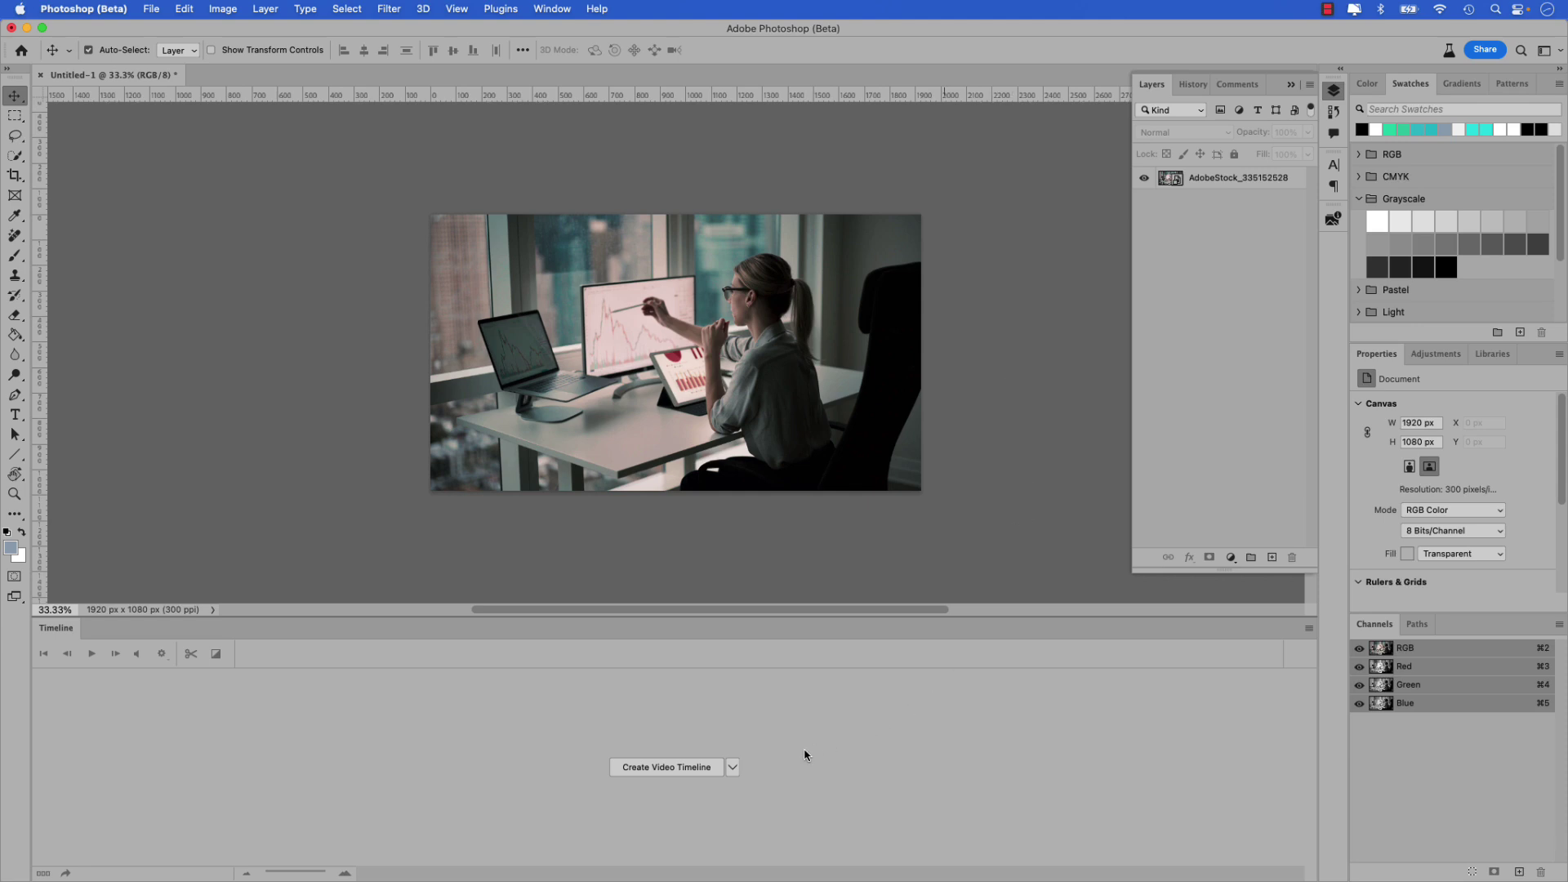
# Create a video timeline for the woman-at-monitors clip, preview it, and rewind to the first frame.
pyautogui.click(685, 768)
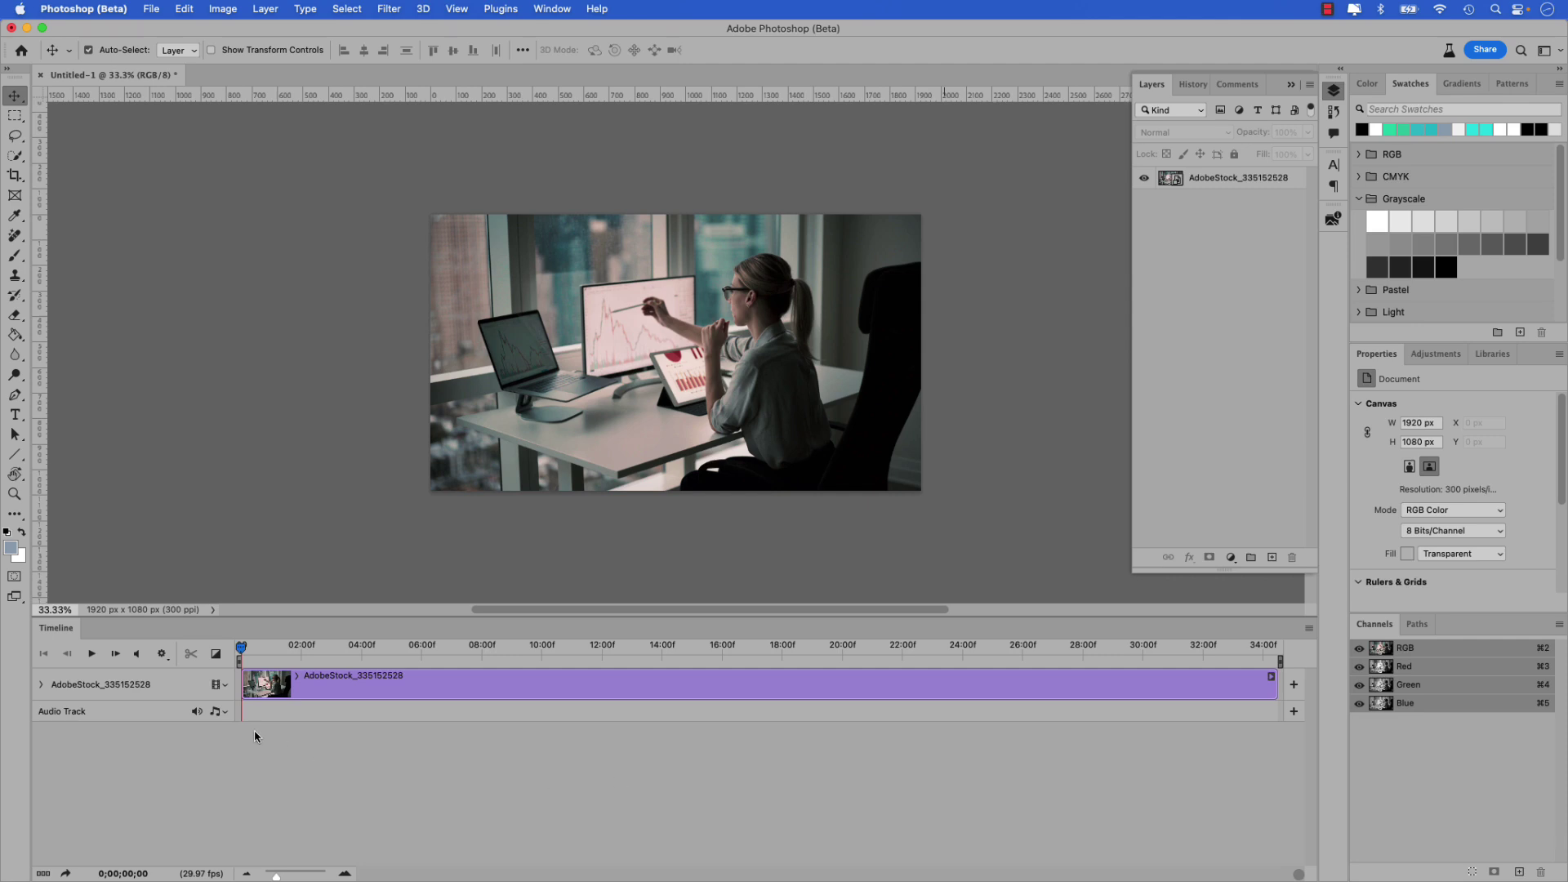
pyautogui.click(90, 655)
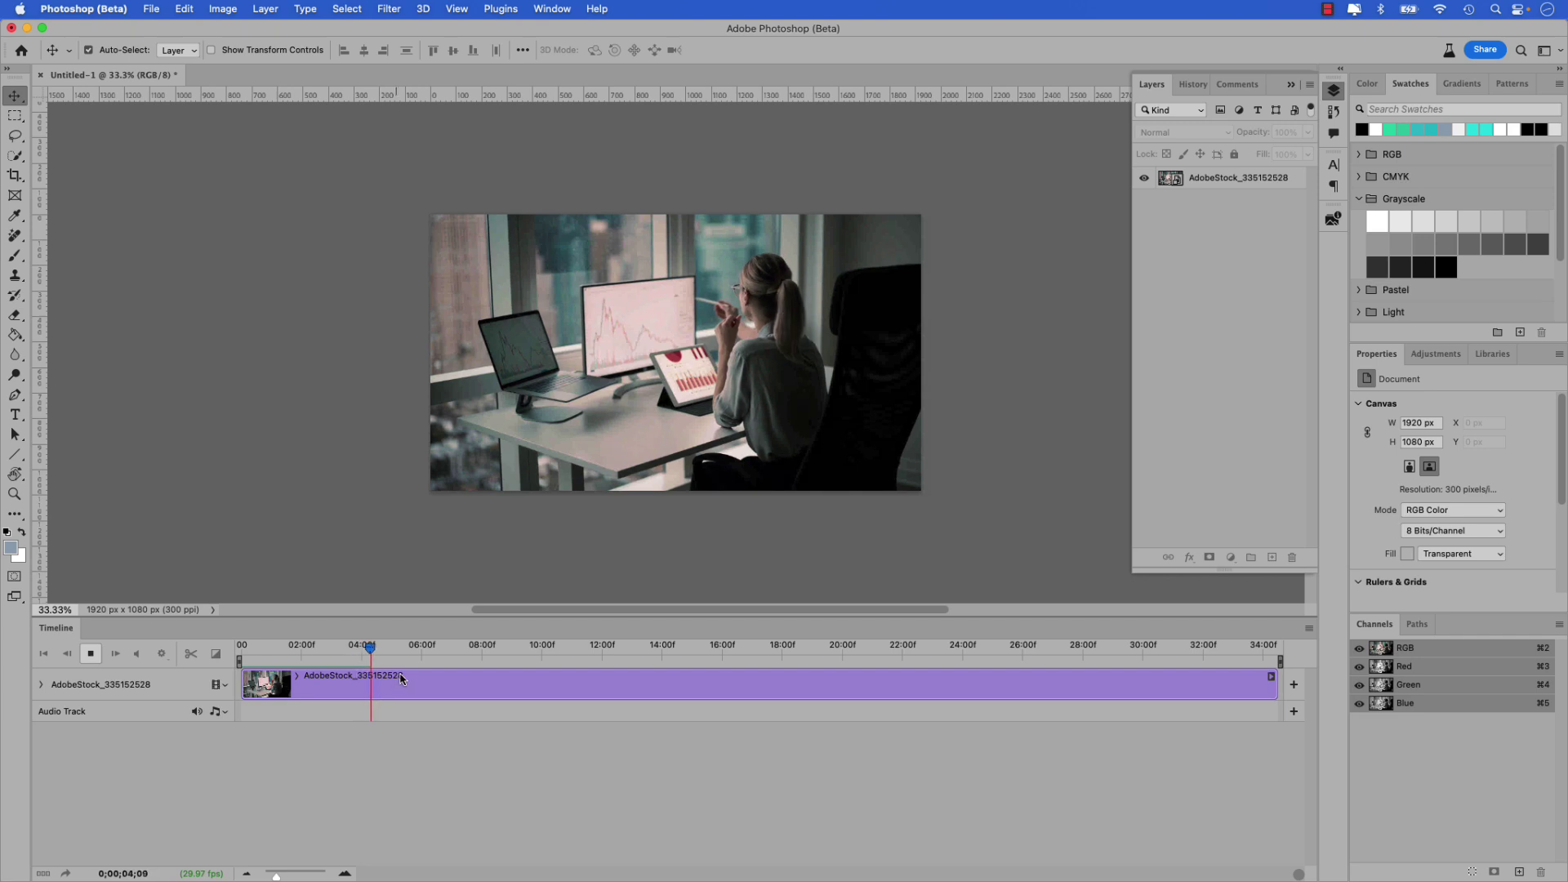
pyautogui.press('space')
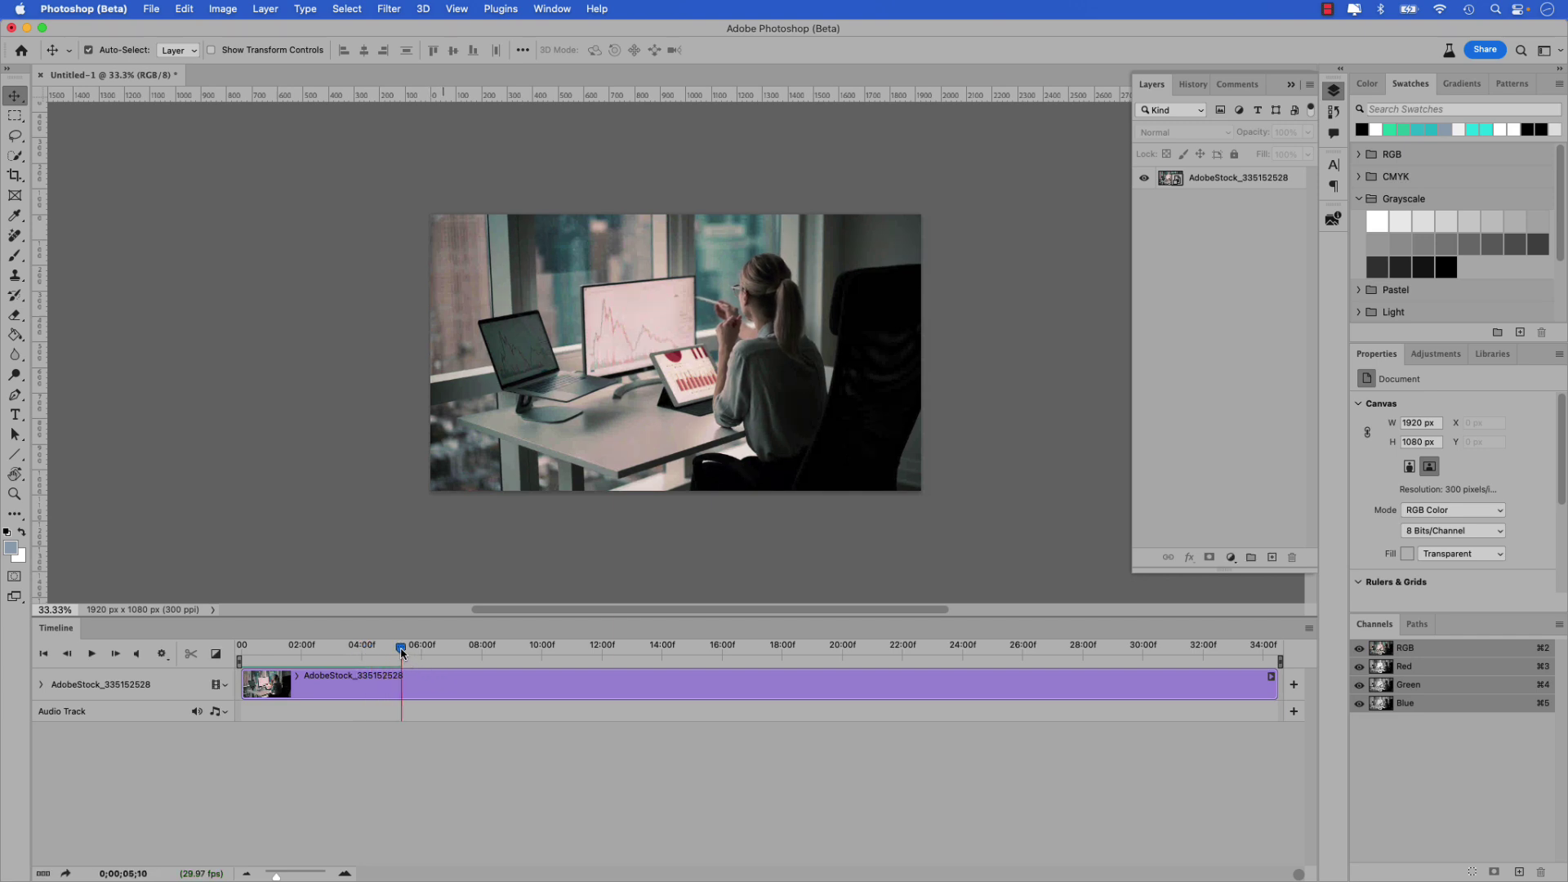
pyautogui.moveTo(401, 651); pyautogui.dragTo(236, 646)
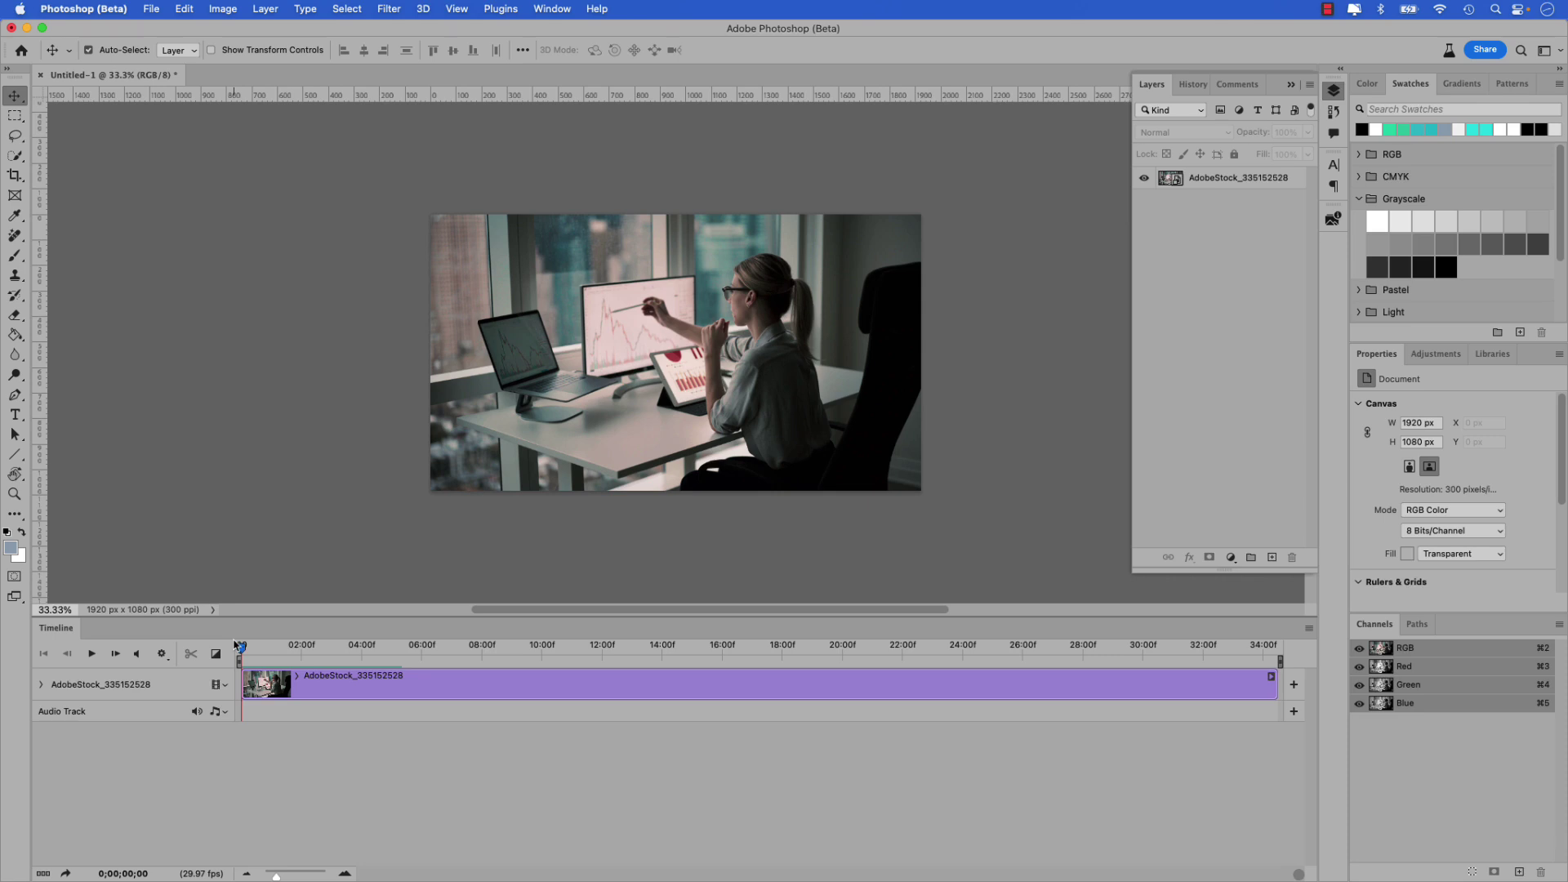
pyautogui.press('c')
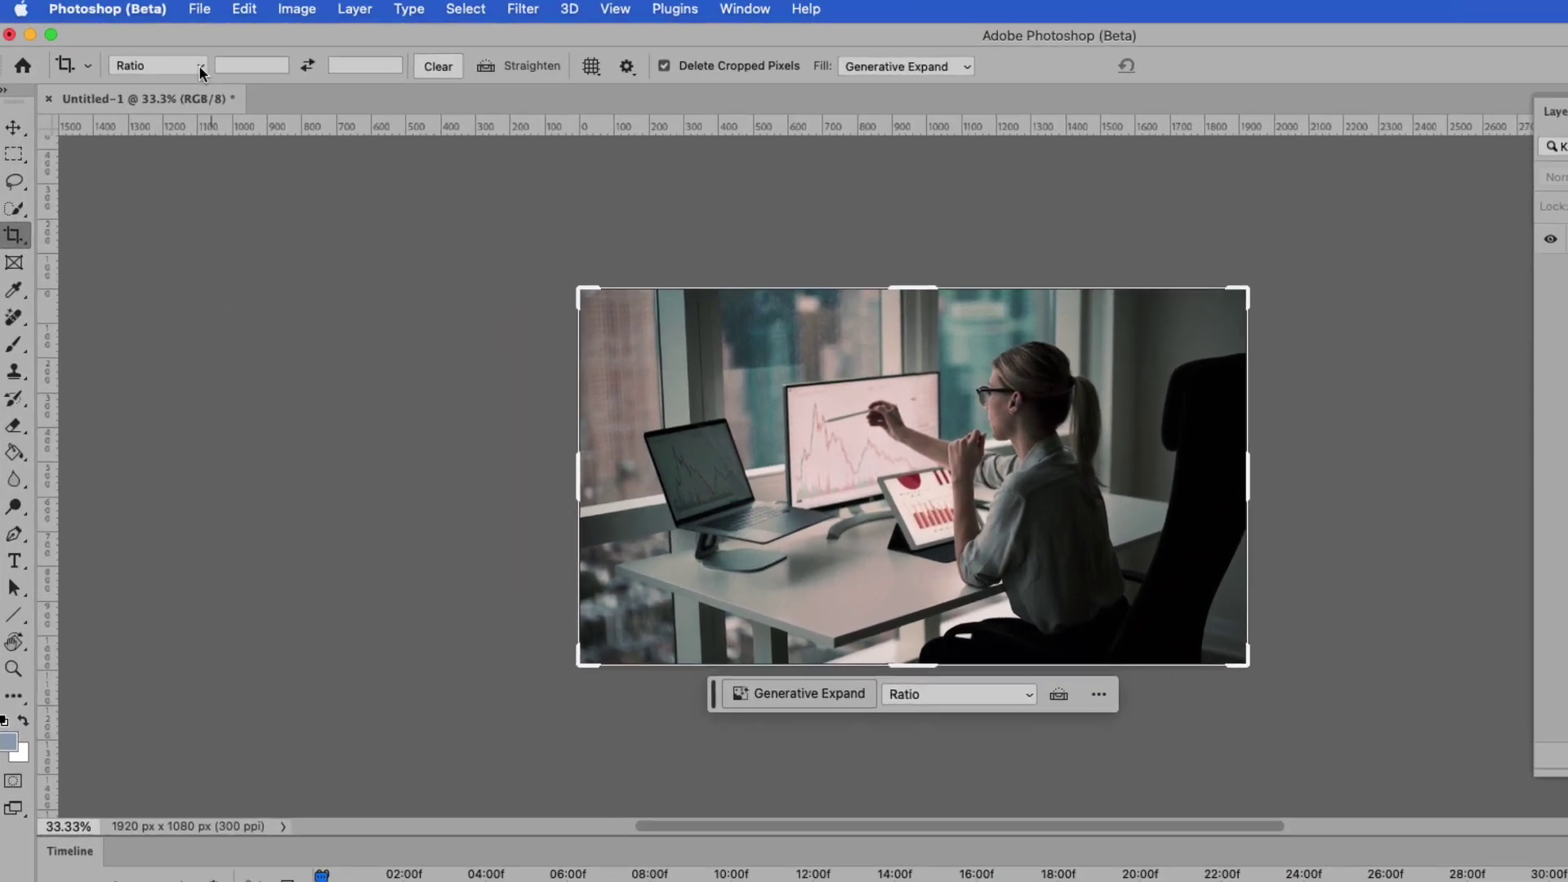
# Set the crop ratio to portrait 9 : 16 and extend it to 1920 × 3414 px.
pyautogui.click(152, 51)
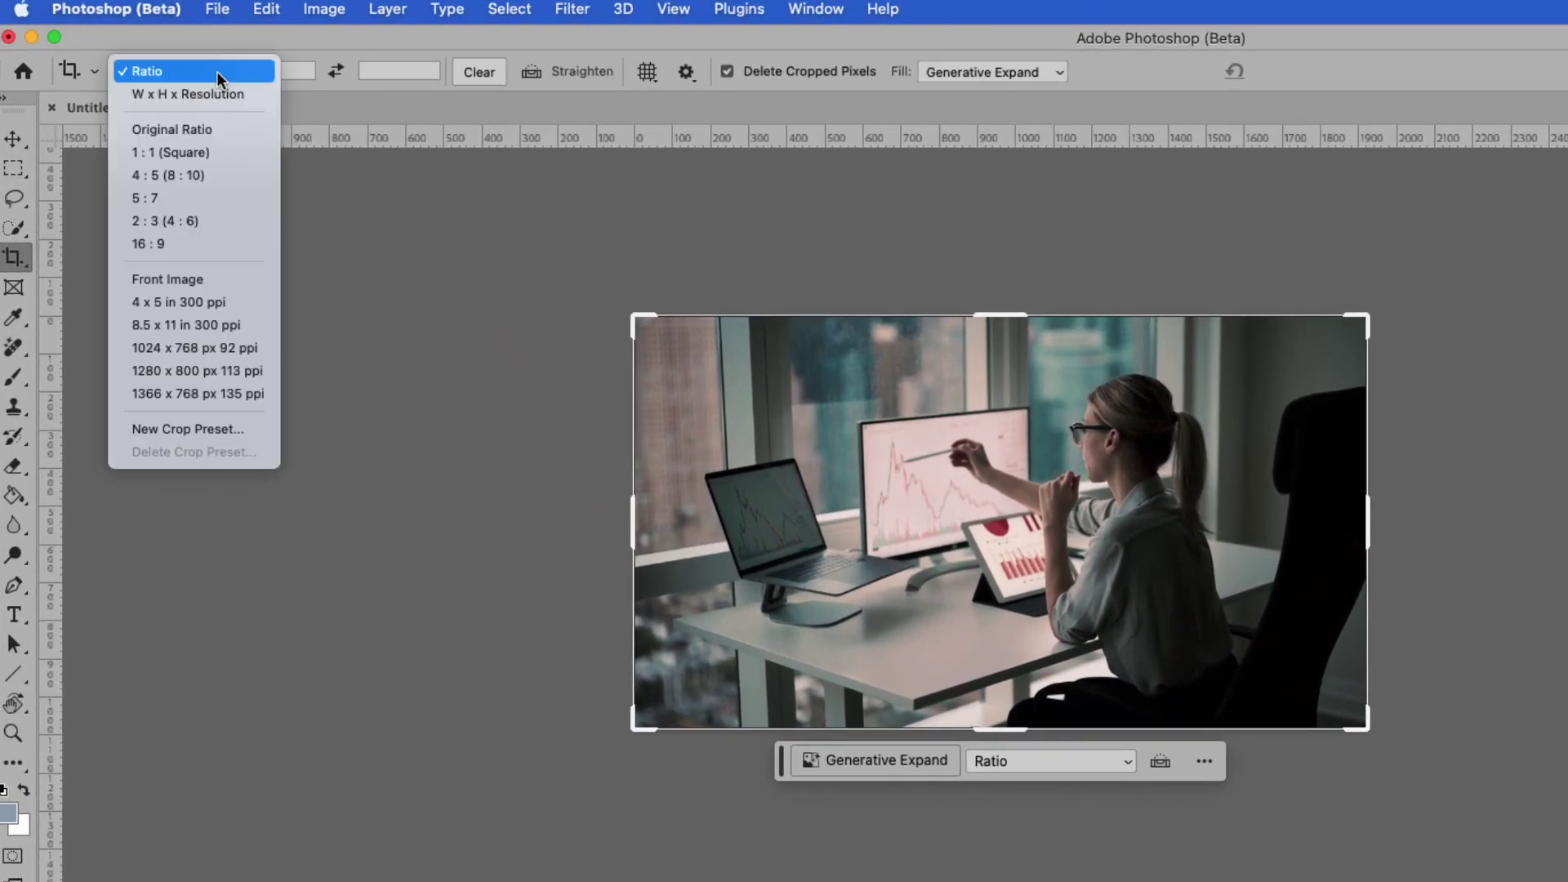
pyautogui.click(193, 237)
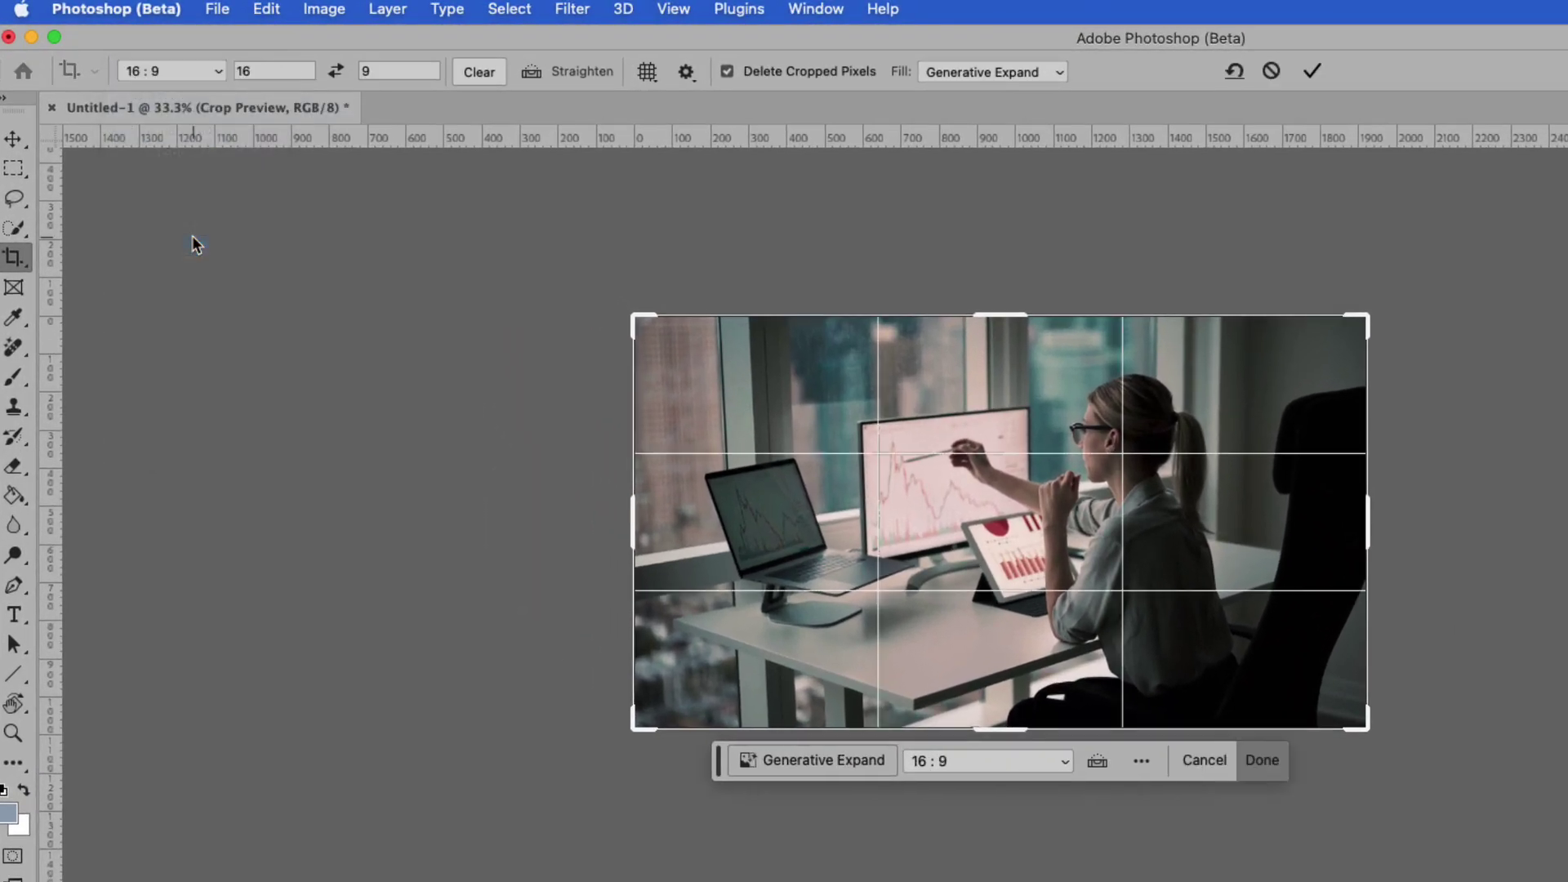
pyautogui.click(336, 72)
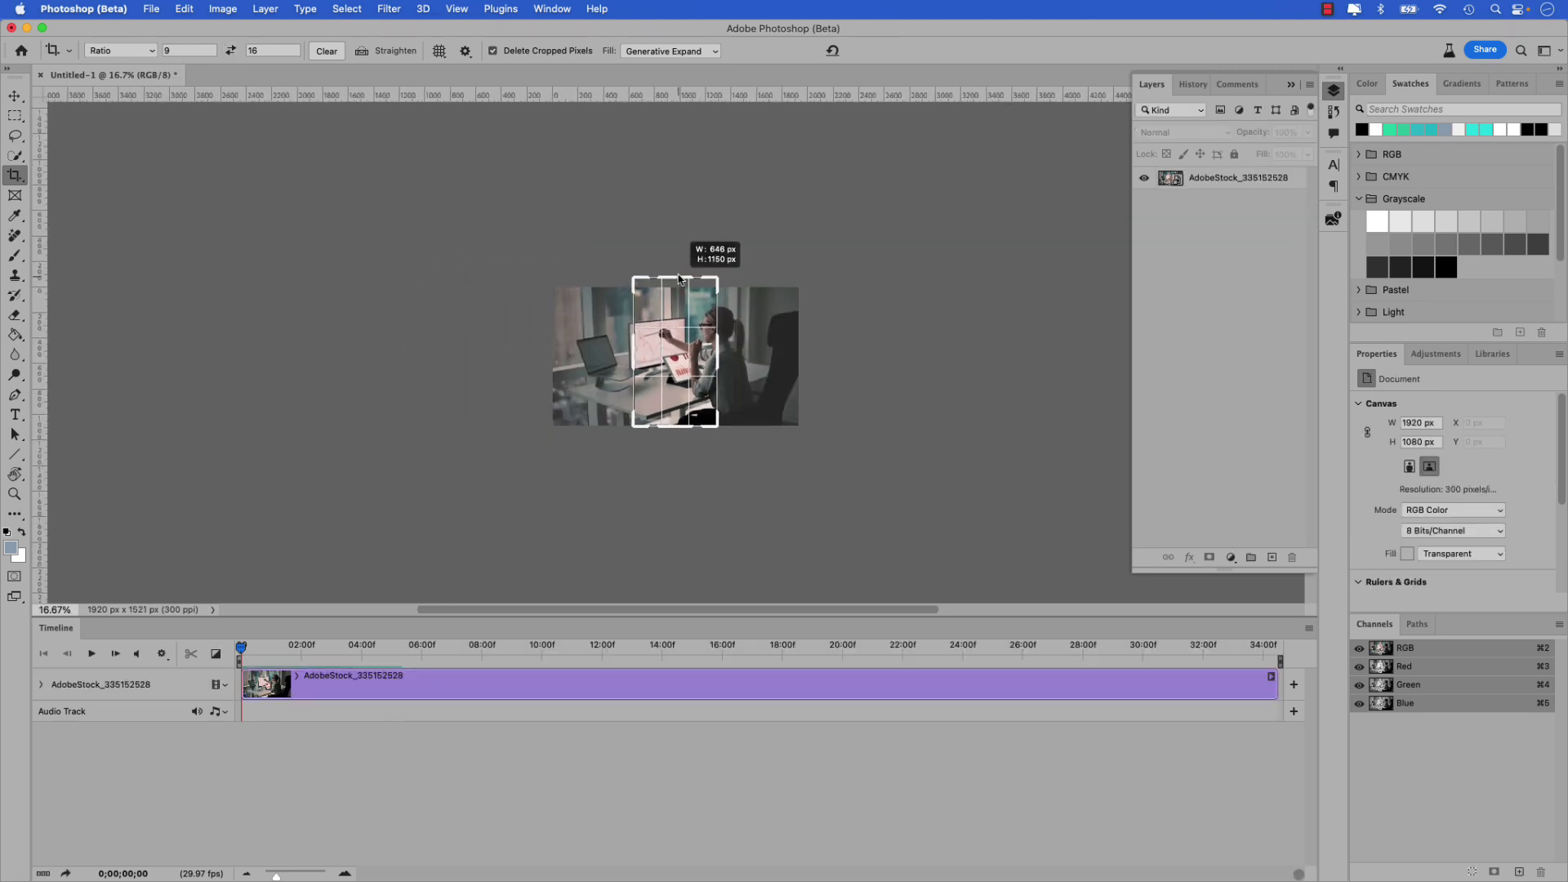
pyautogui.moveTo(678, 279); pyautogui.dragTo(713, 136)
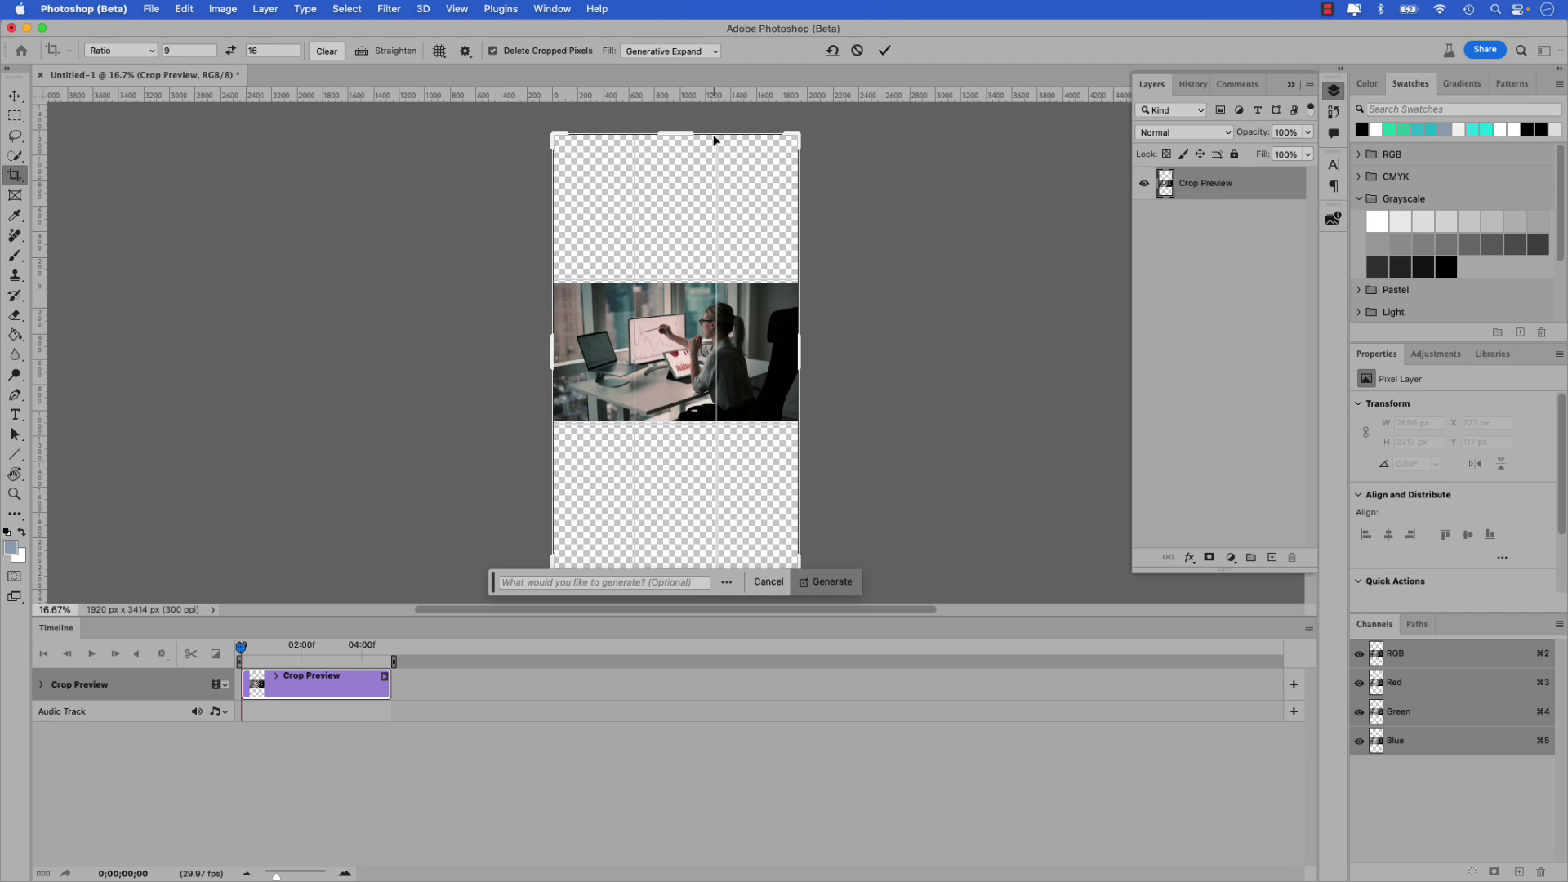
# Generate the expanded fill, keep the third variation, and extend its clip to the timeline's end.
pyautogui.click(835, 585)
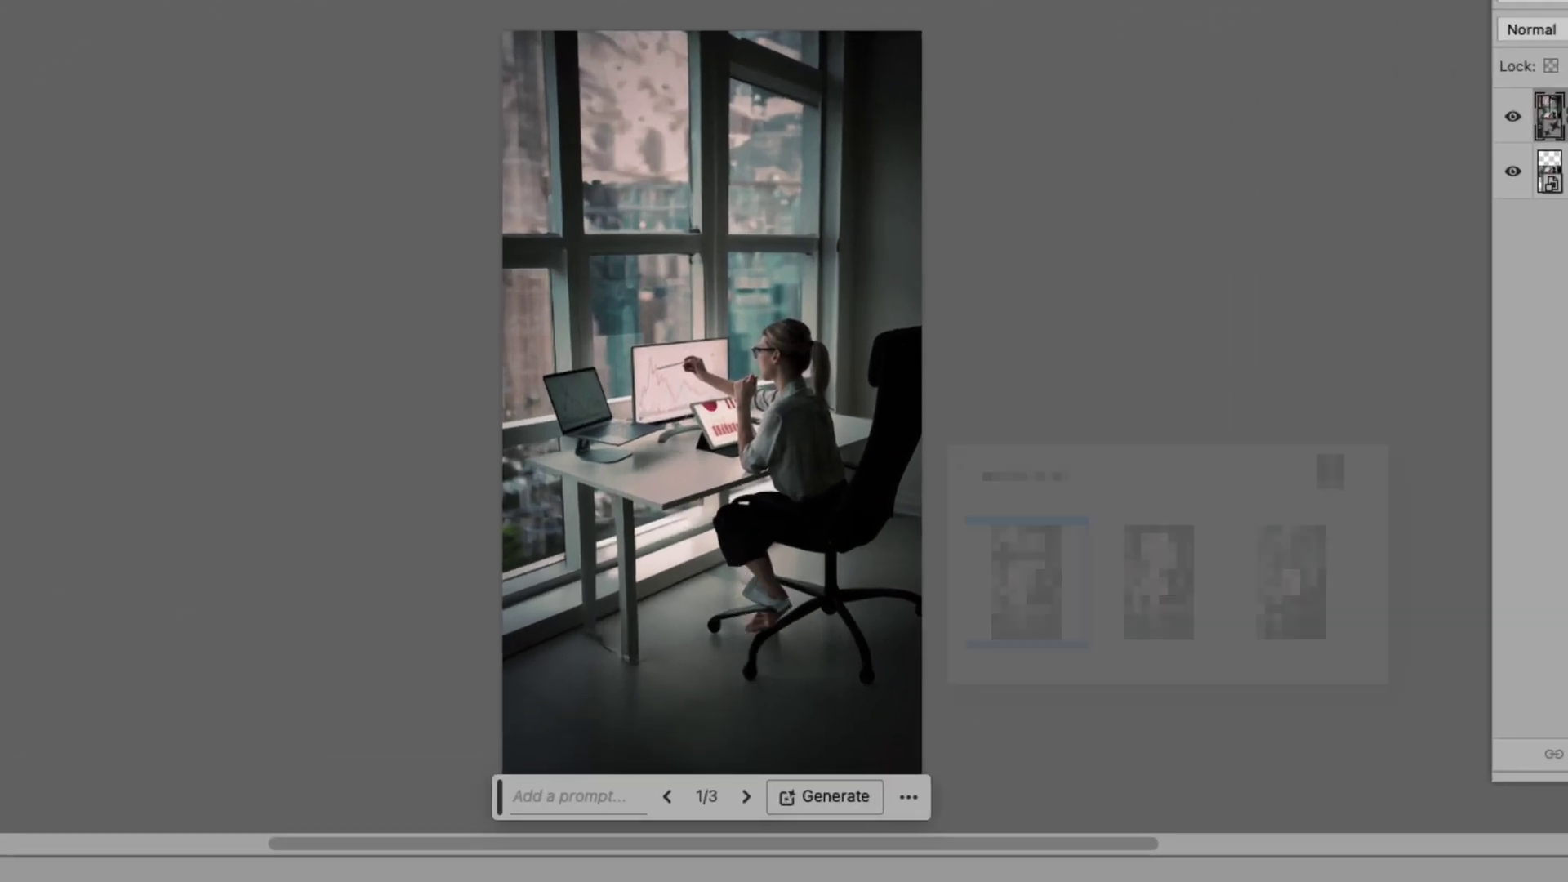
pyautogui.click(1160, 580)
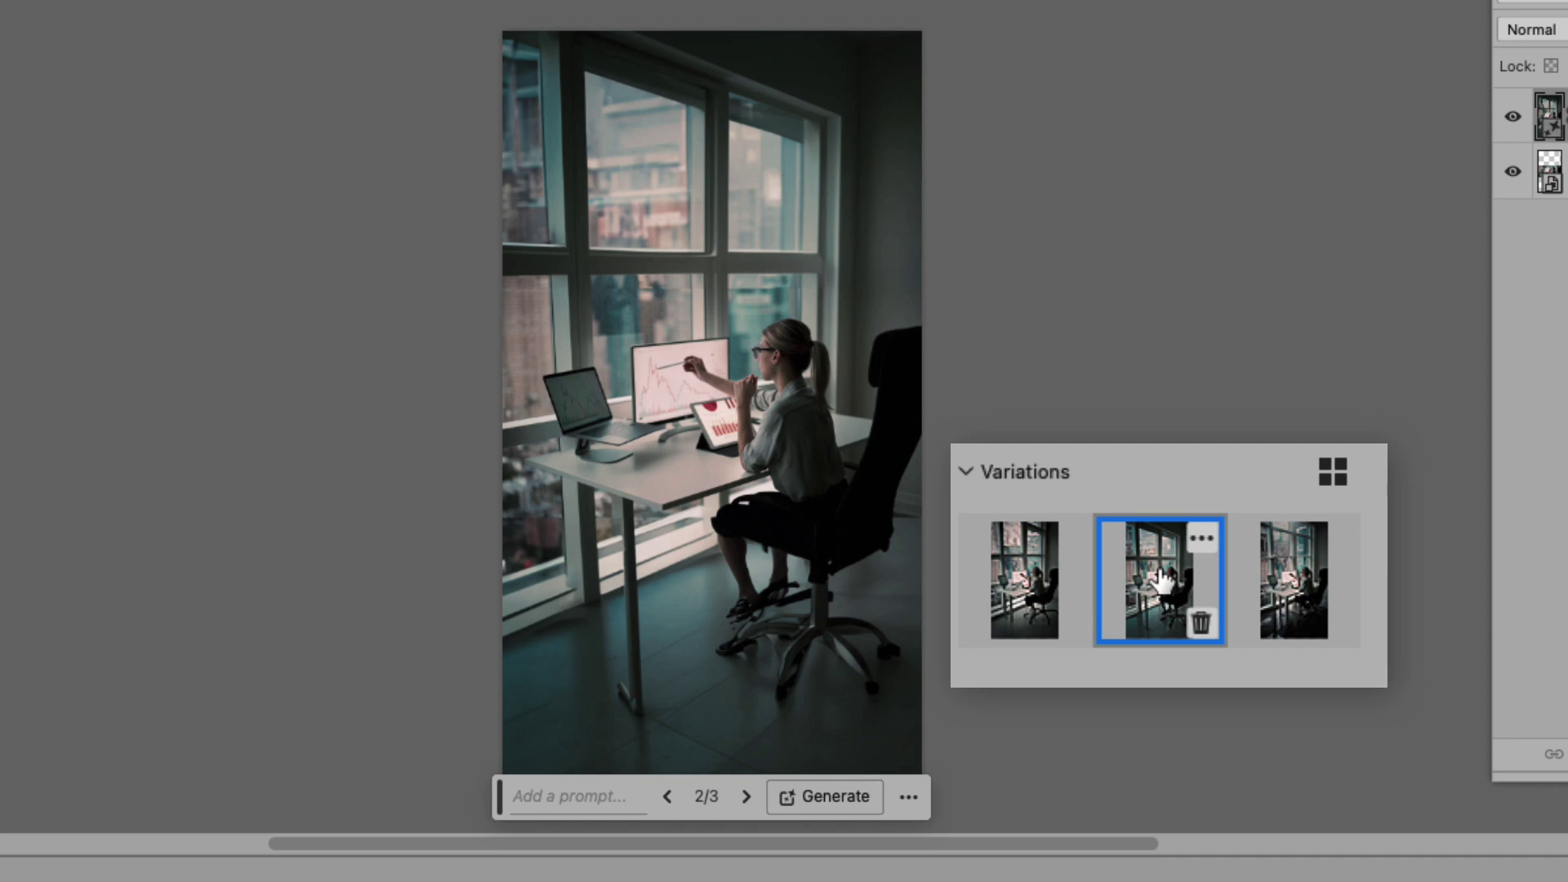
pyautogui.click(1272, 576)
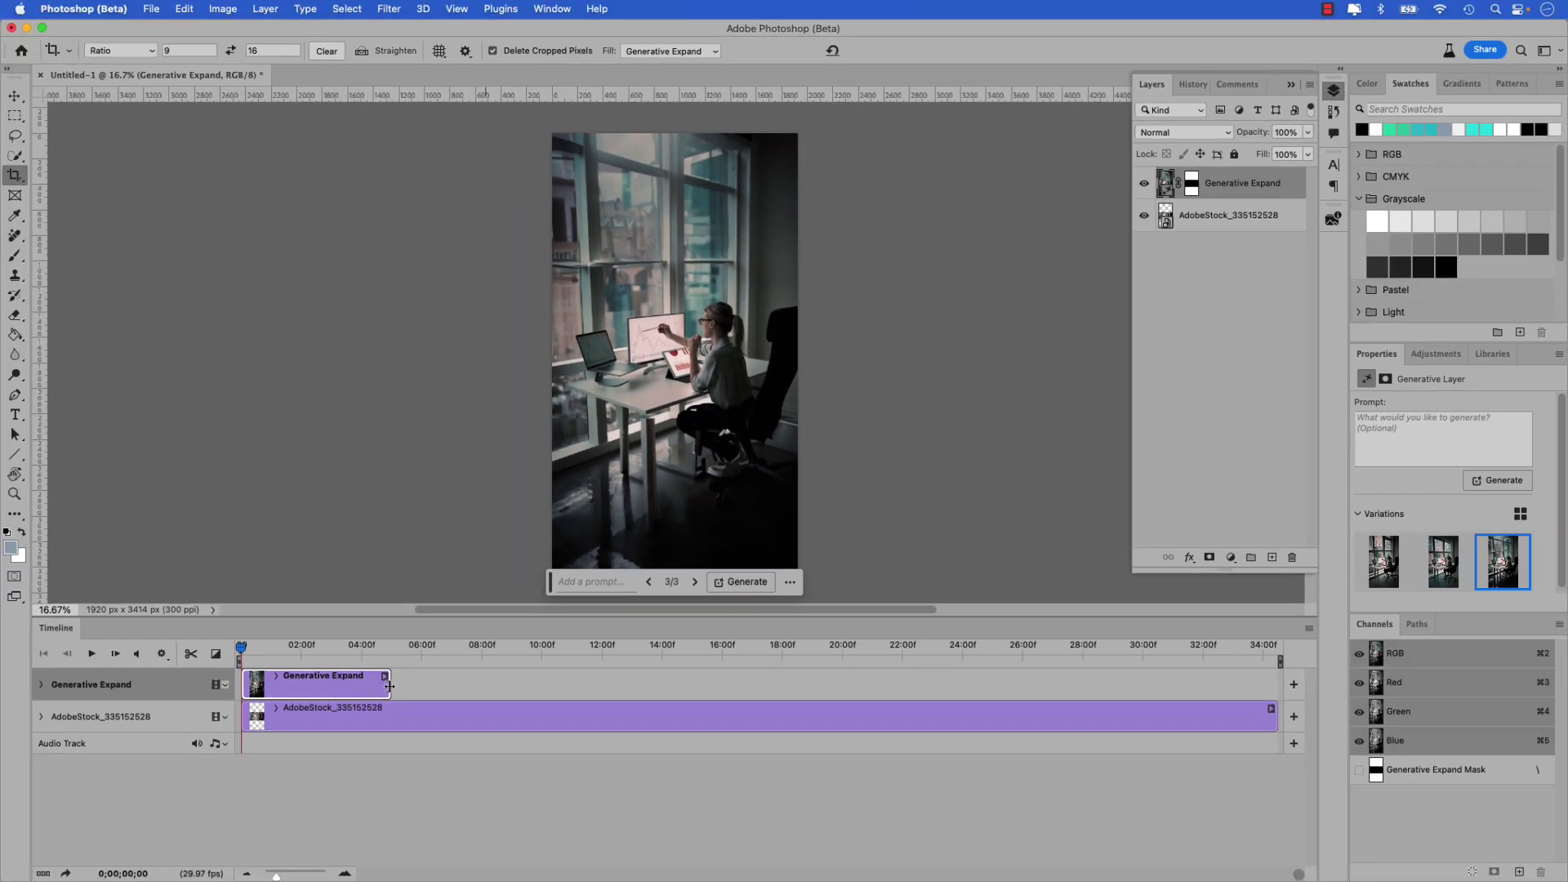
pyautogui.moveTo(389, 686); pyautogui.dragTo(1279, 710)
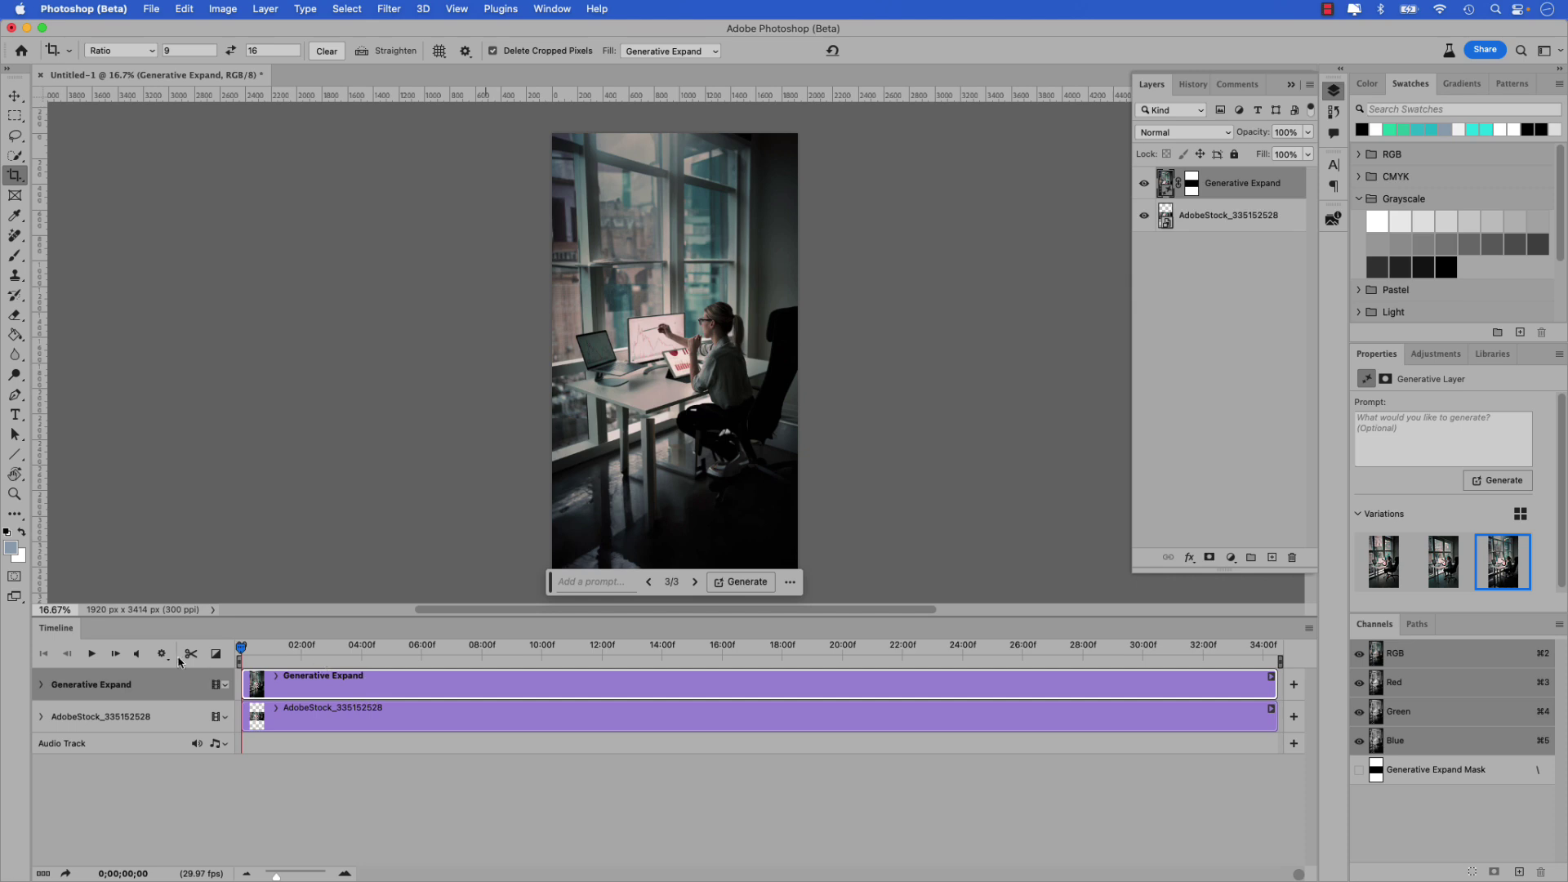
pyautogui.click(91, 654)
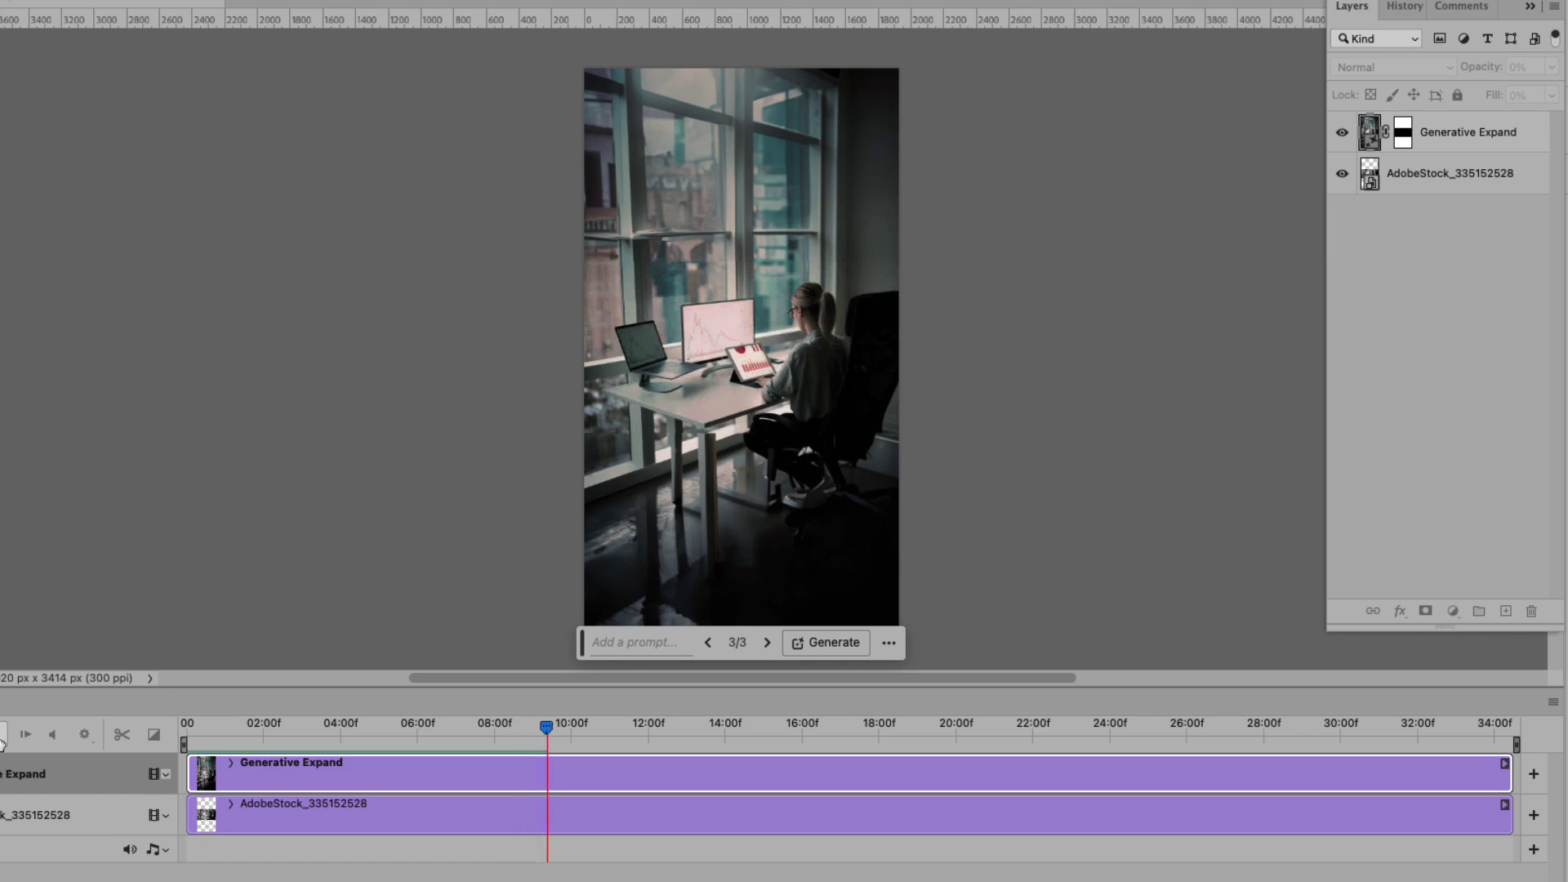
pyautogui.click(3, 737)
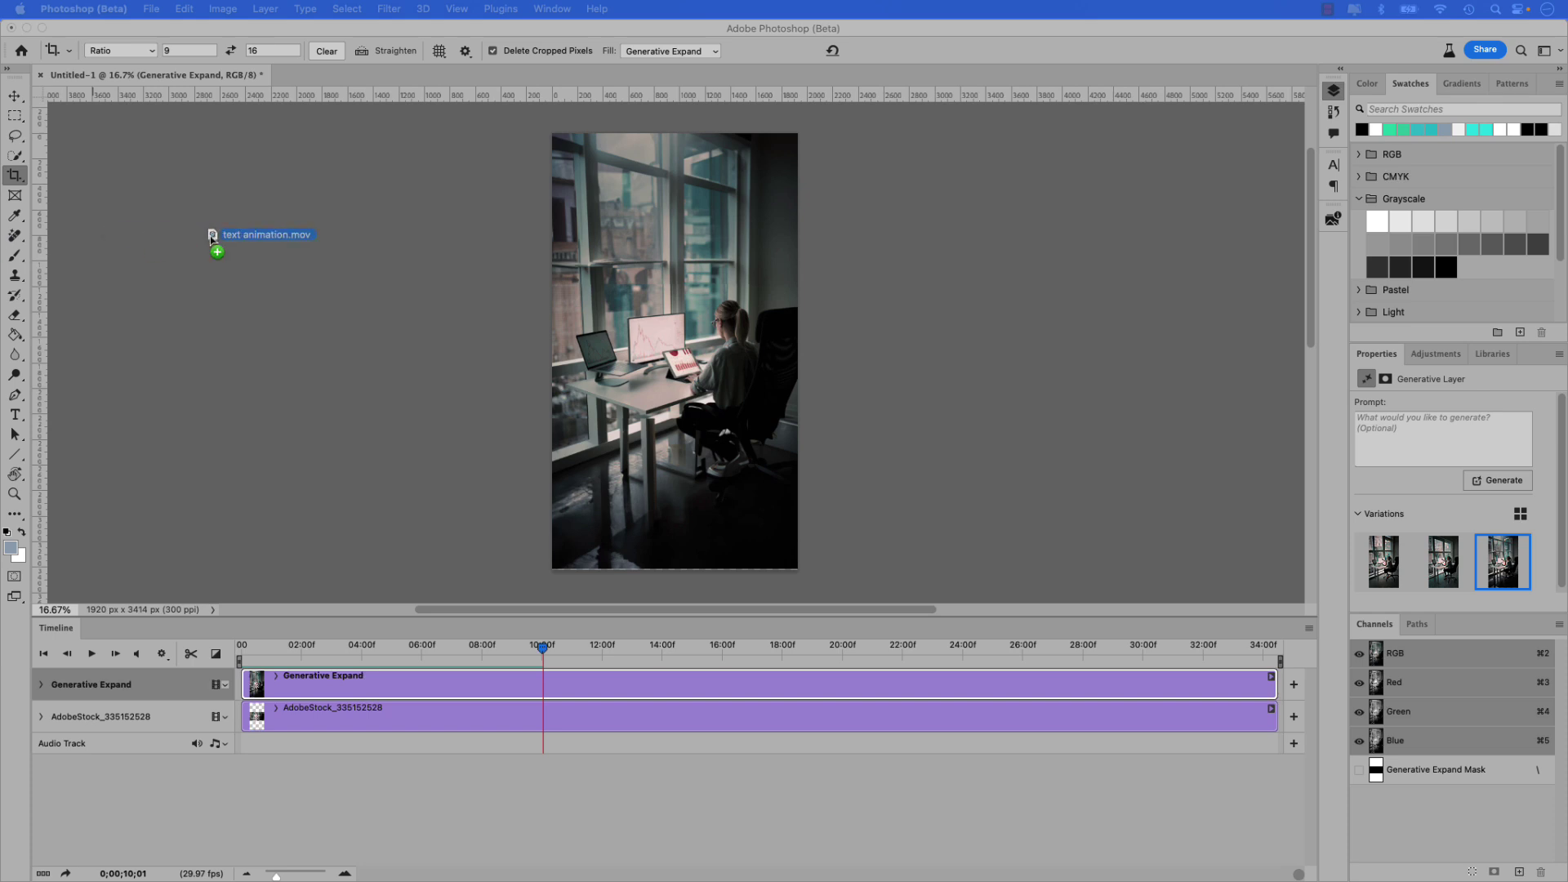
# Place text animation.mov, move its clip to 00, and preview it over the portrait video.
pyautogui.moveTo(212, 236); pyautogui.dragTo(620, 291)
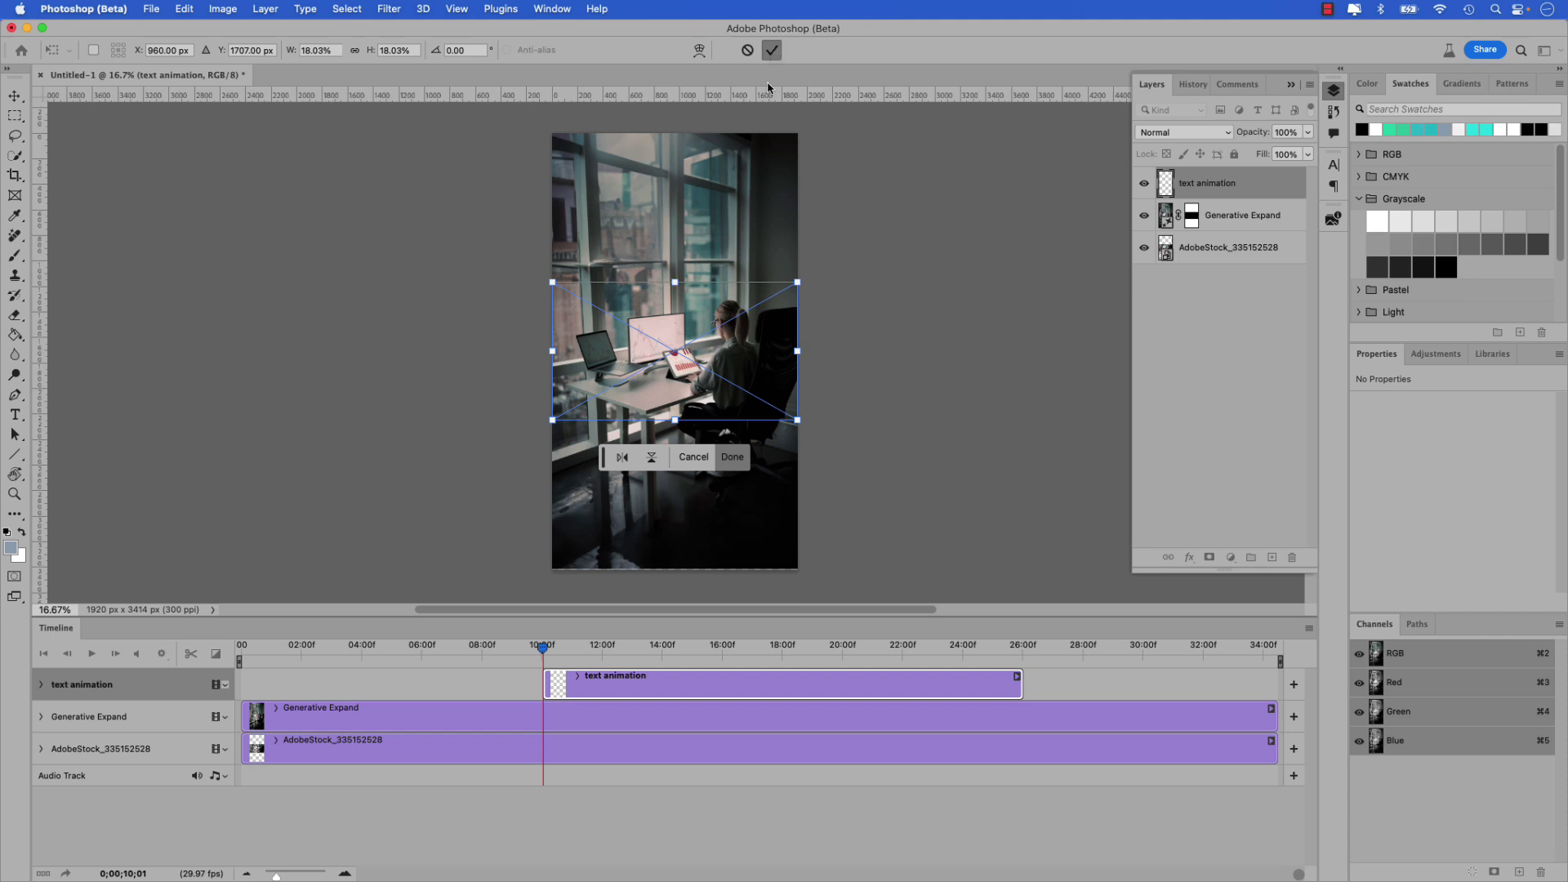
pyautogui.press('Return')
pyautogui.moveTo(678, 692); pyautogui.dragTo(376, 692)
pyautogui.moveTo(542, 646); pyautogui.dragTo(222, 641)
pyautogui.press('space')
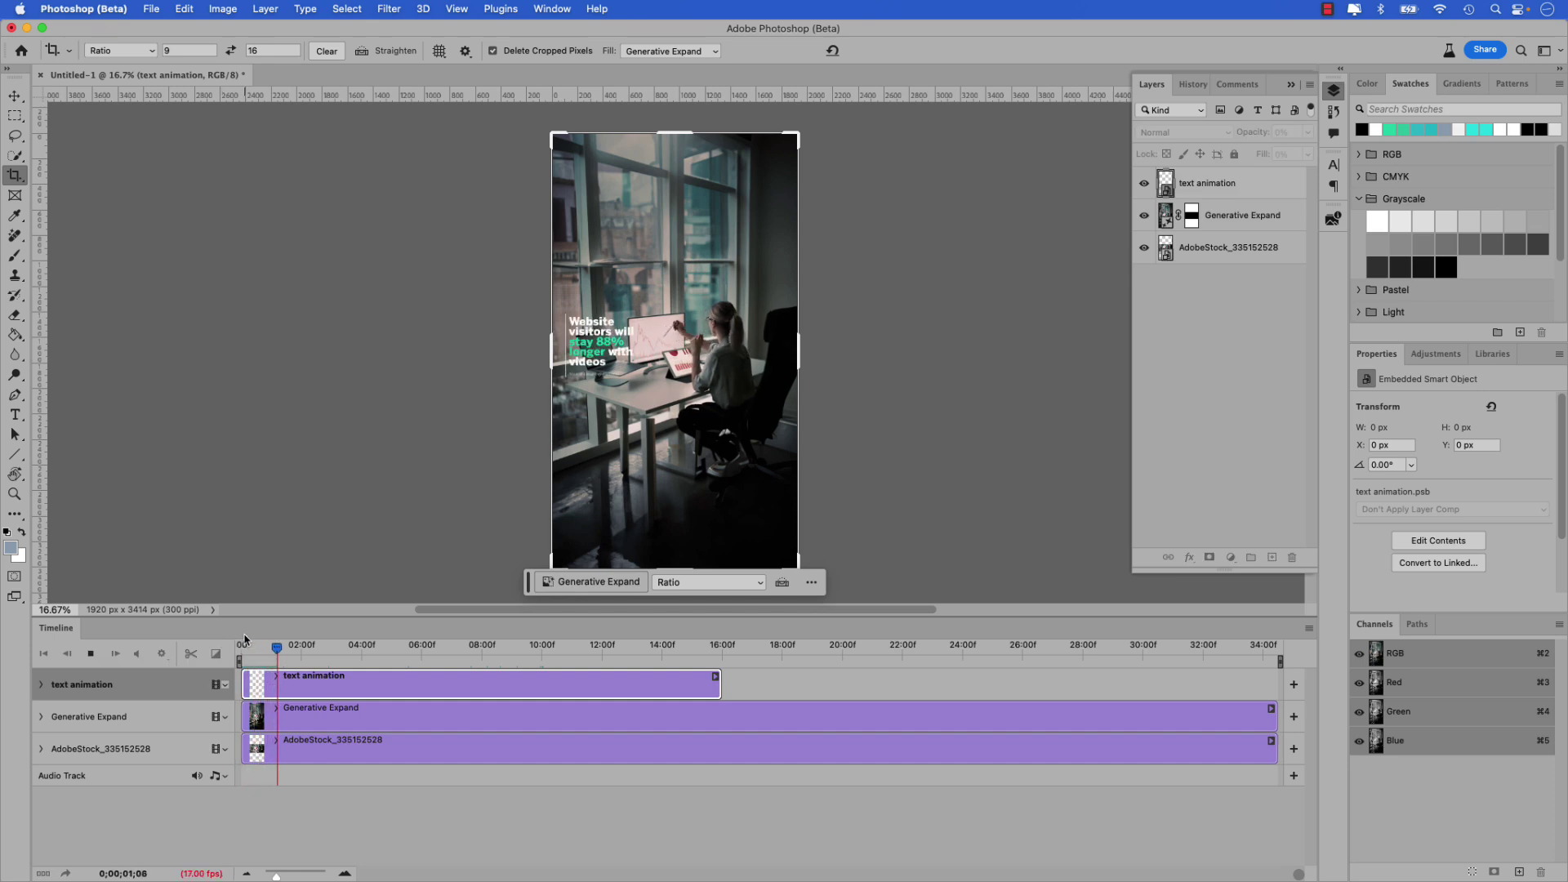
pyautogui.press('space')
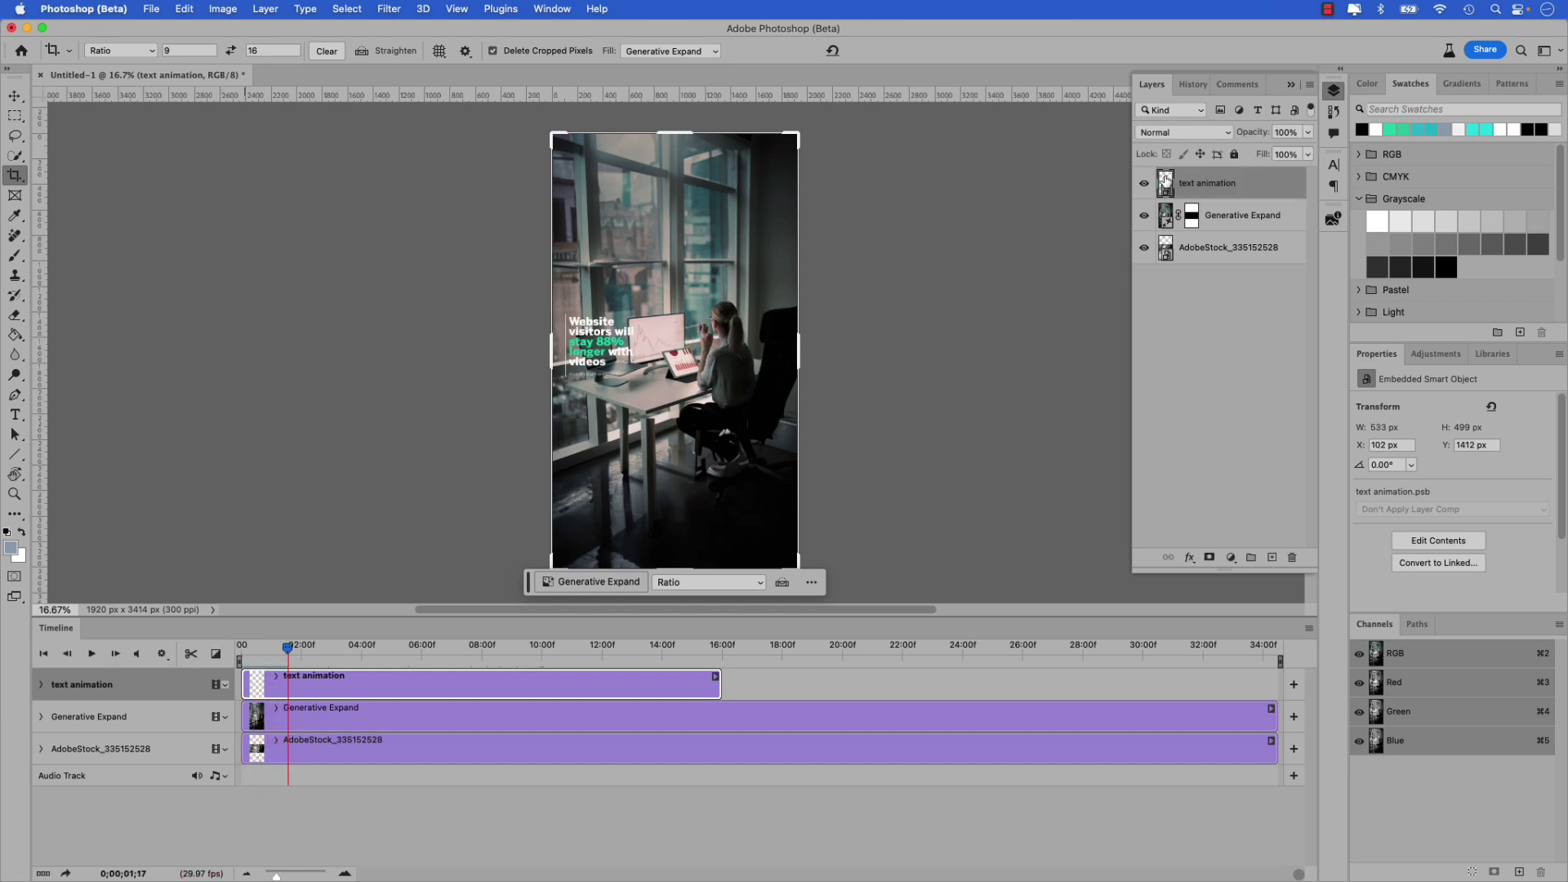
pyautogui.press('super+t')
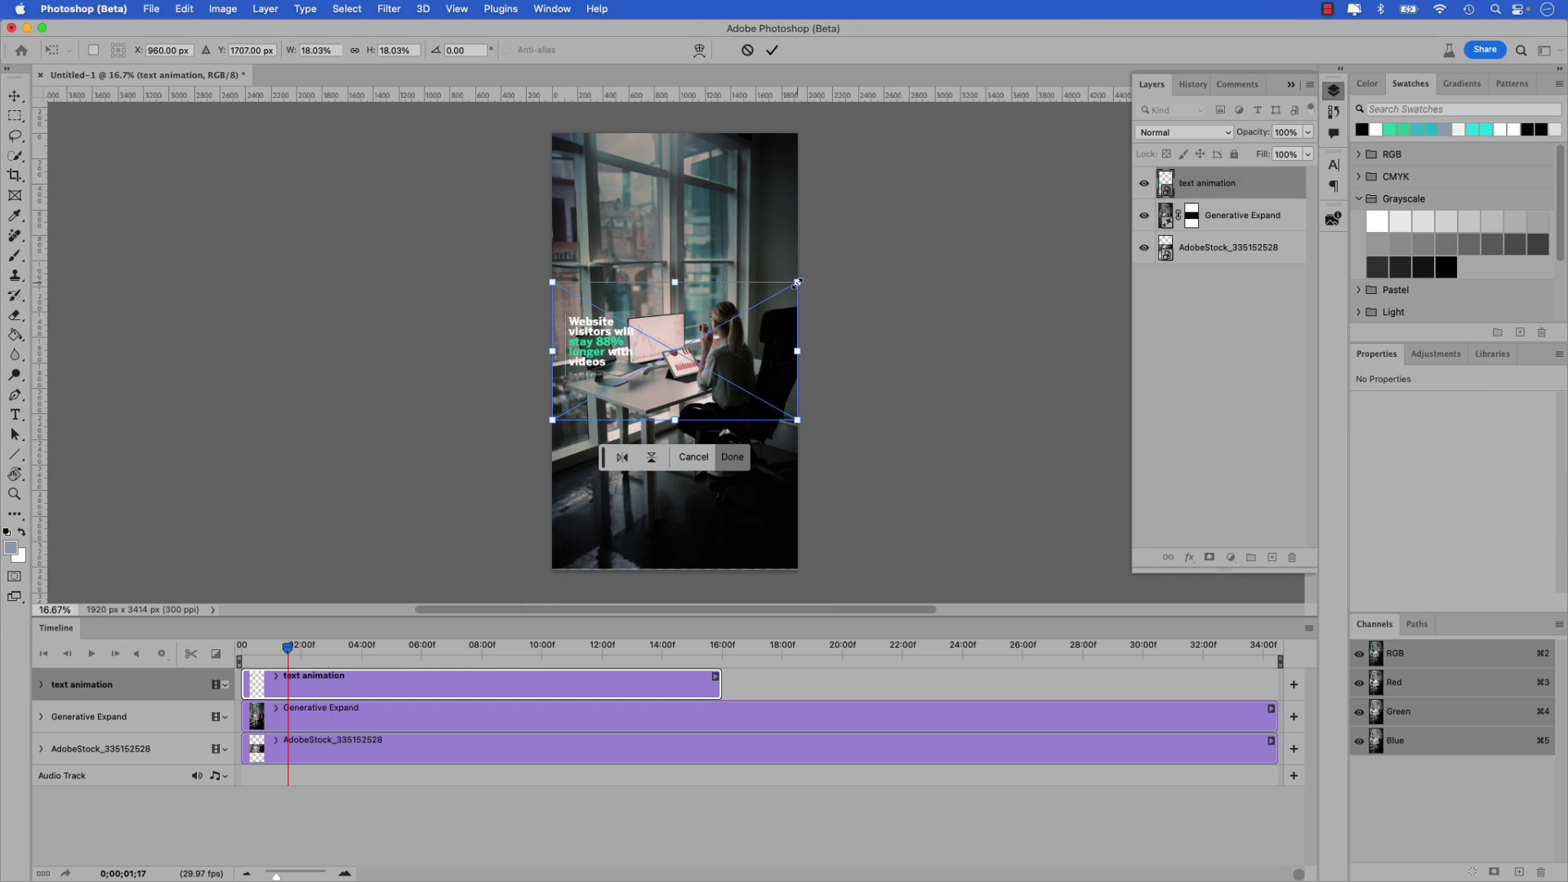
# Scale the statistic text overlay to about 38% and move it into the portrait frame's lower half.
pyautogui.moveTo(797, 283); pyautogui.dragTo(1046, 143)
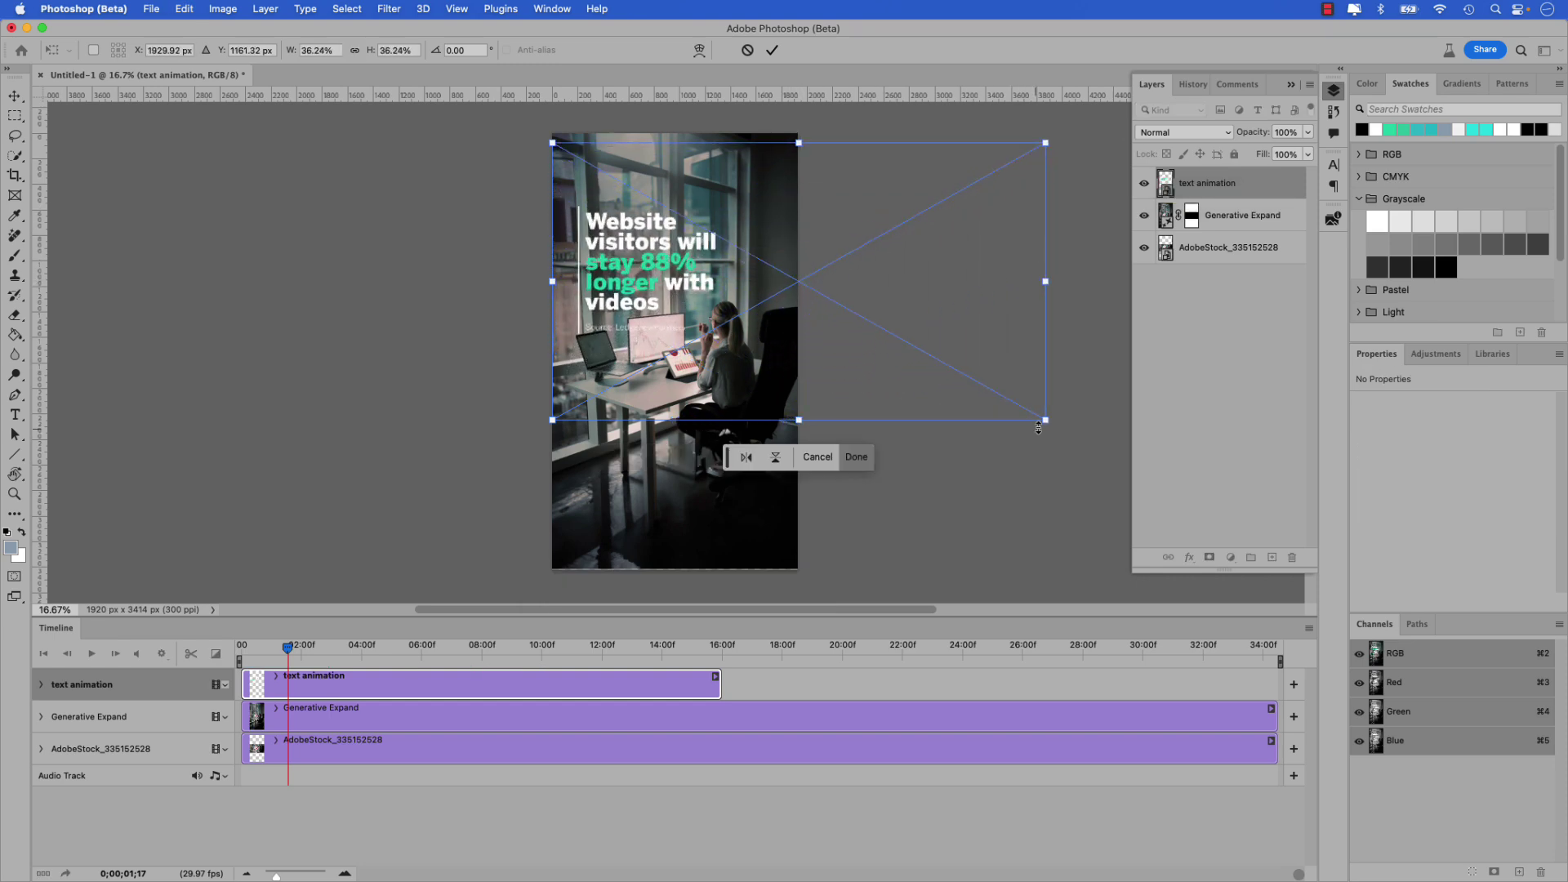
pyautogui.moveTo(1038, 428); pyautogui.dragTo(1072, 437)
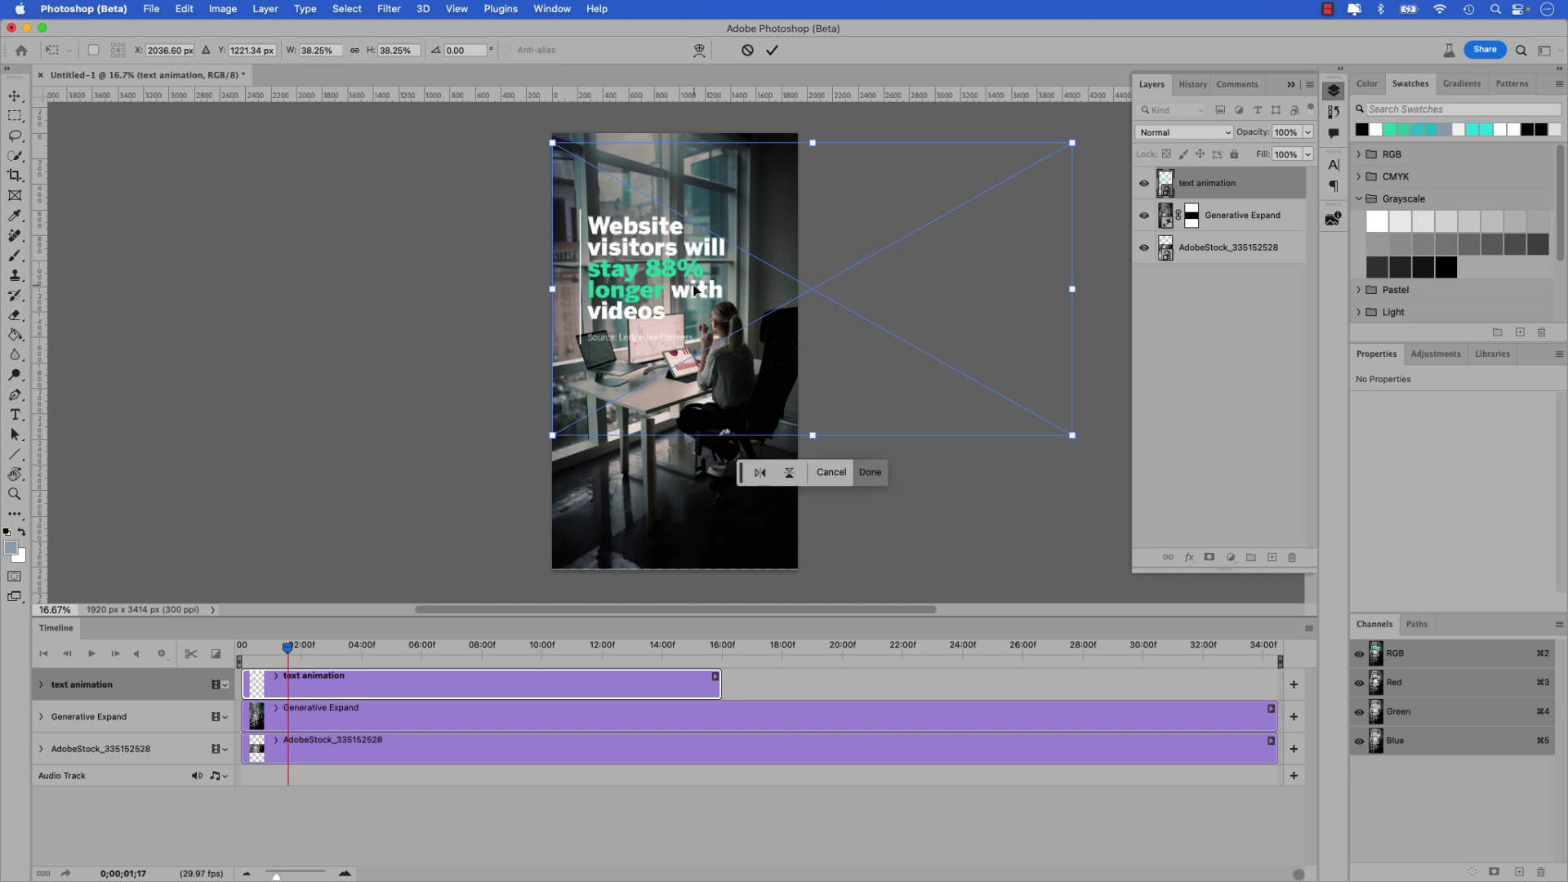
pyautogui.moveTo(653, 257); pyautogui.dragTo(650, 411)
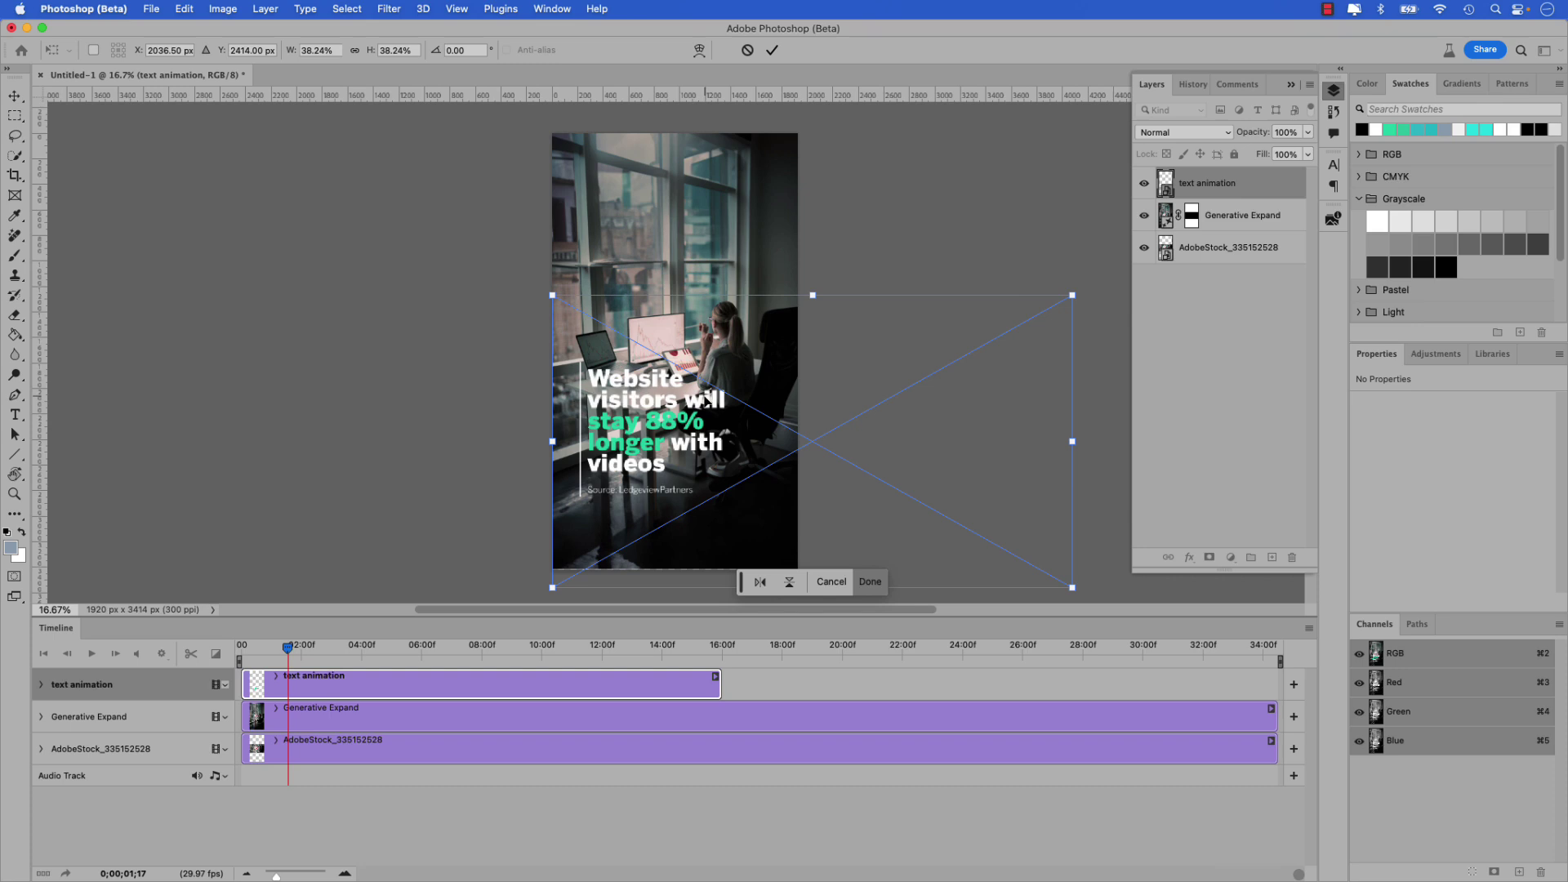
pyautogui.press('Return')
pyautogui.press('c')
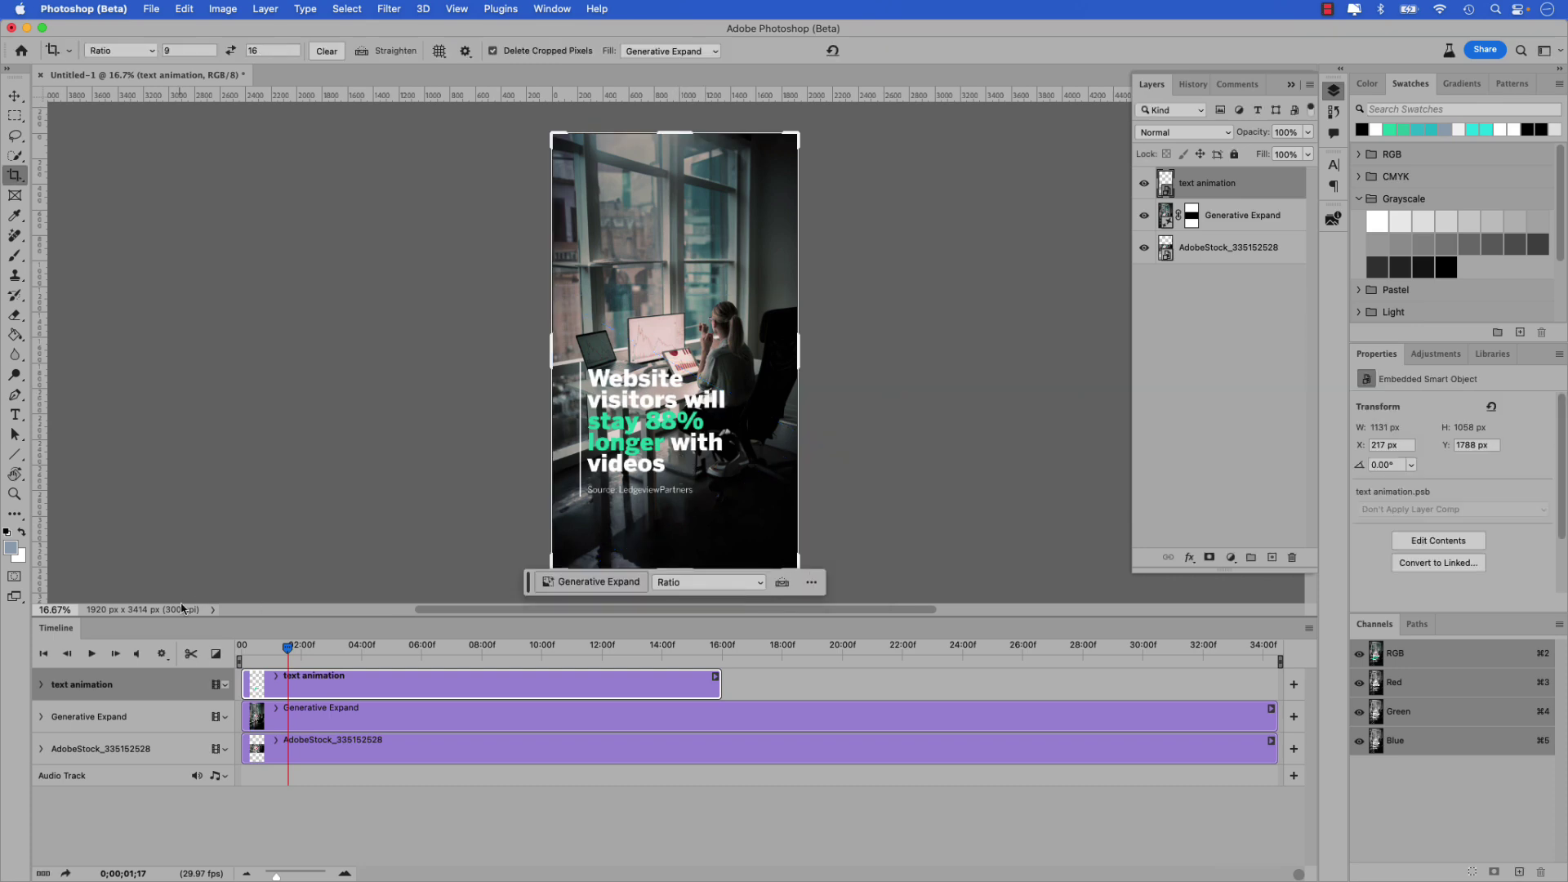
pyautogui.click(92, 657)
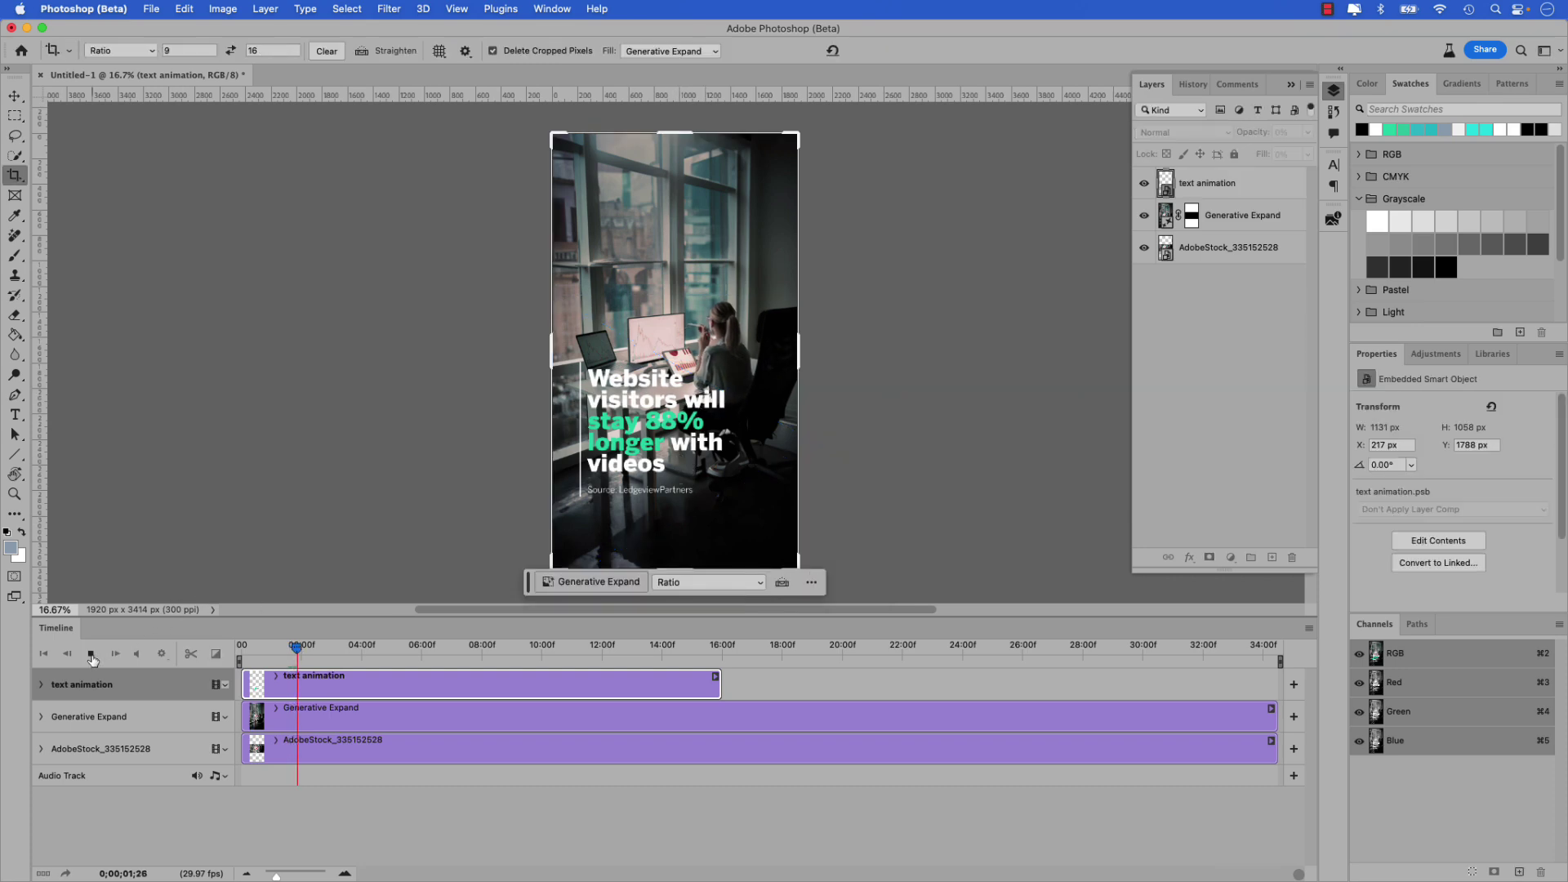